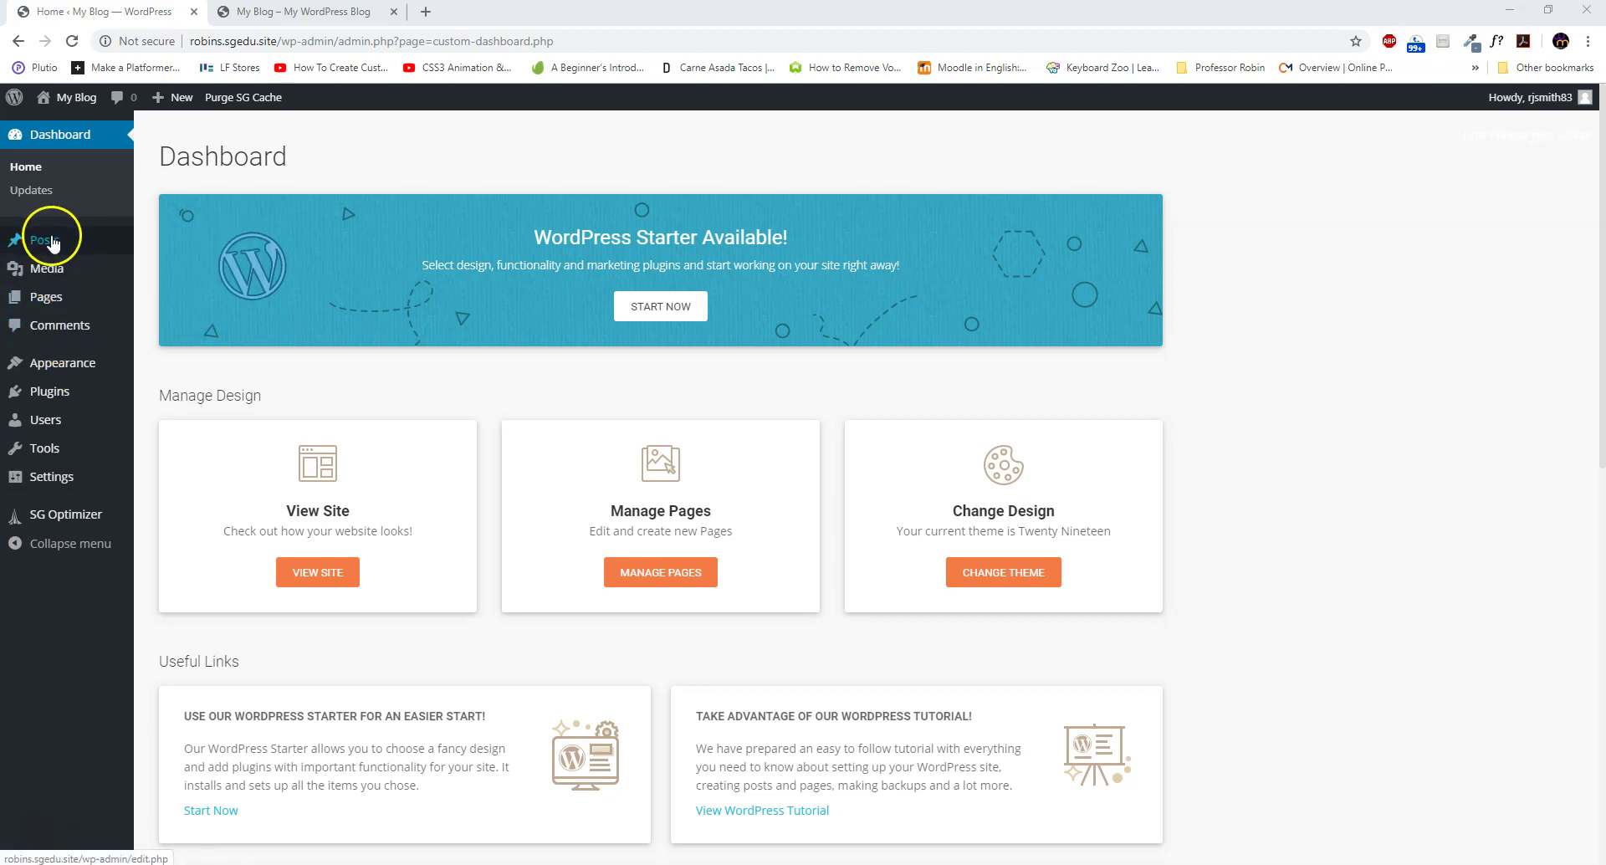
Deactivate the SG Optimizer plugin from the Installed Plugins list.
{"action": "mouse_move", "coordinate": [48, 400]}
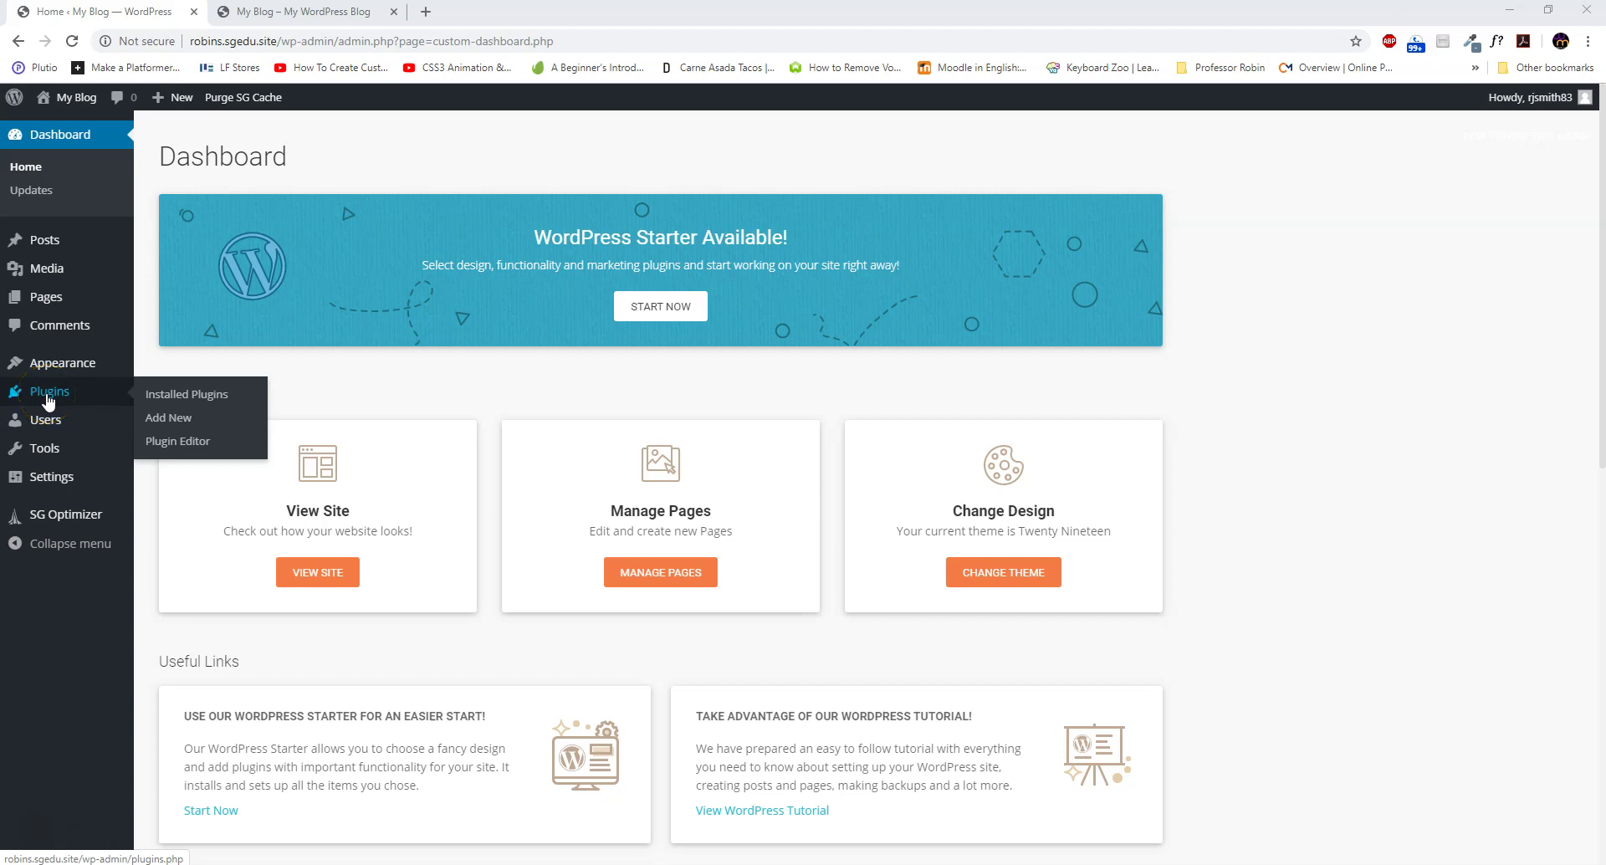
{"action": "left_click", "coordinate": [49, 400]}
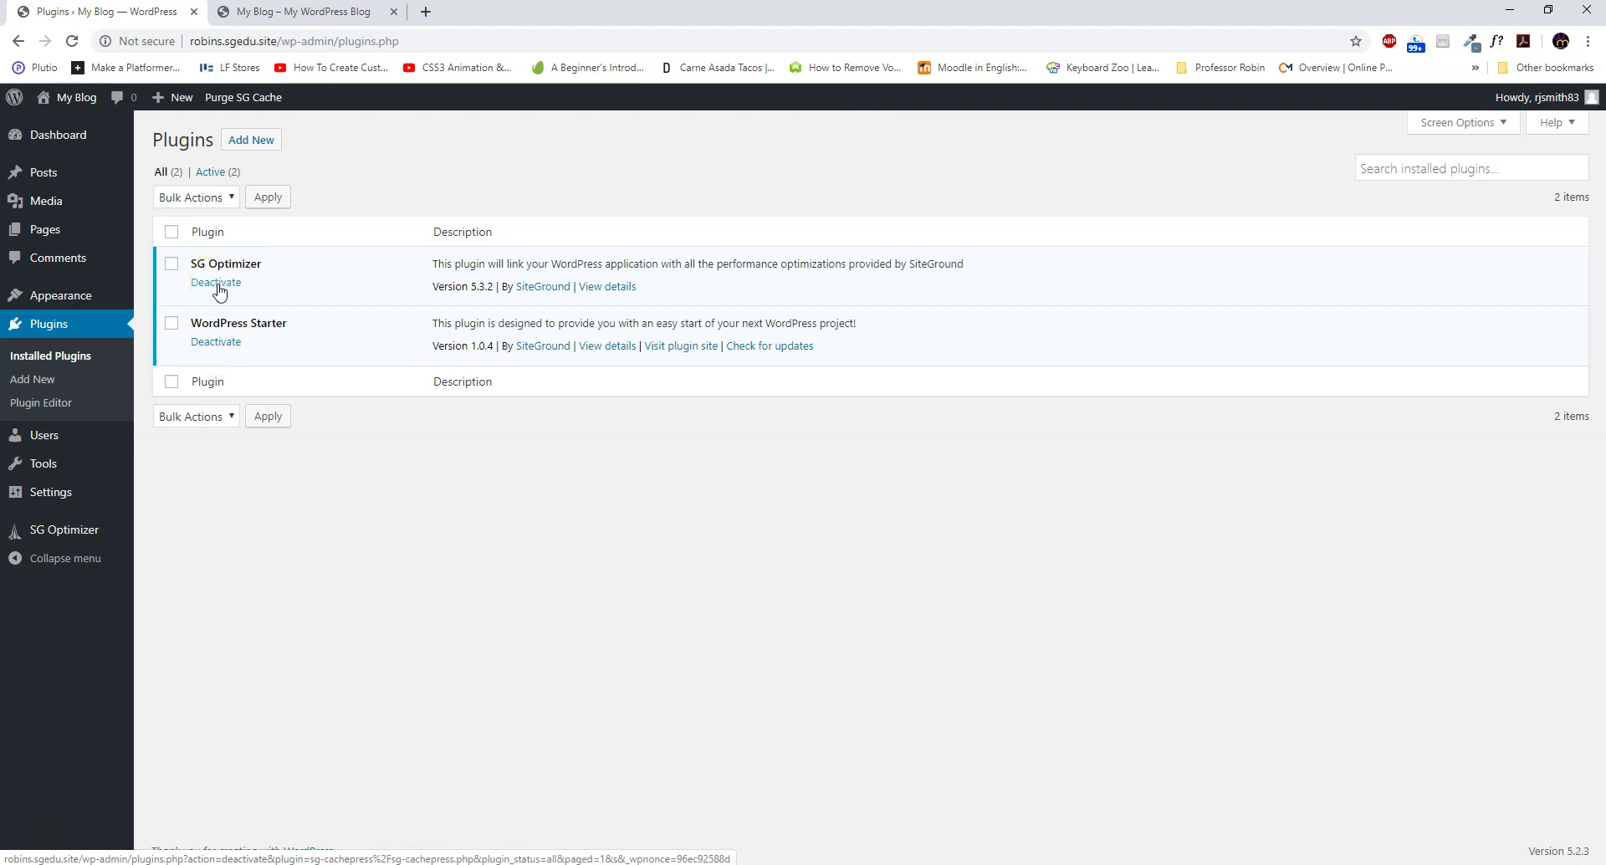
{"action": "left_click", "coordinate": [226, 284]}
{"action": "left_click", "coordinate": [219, 282]}
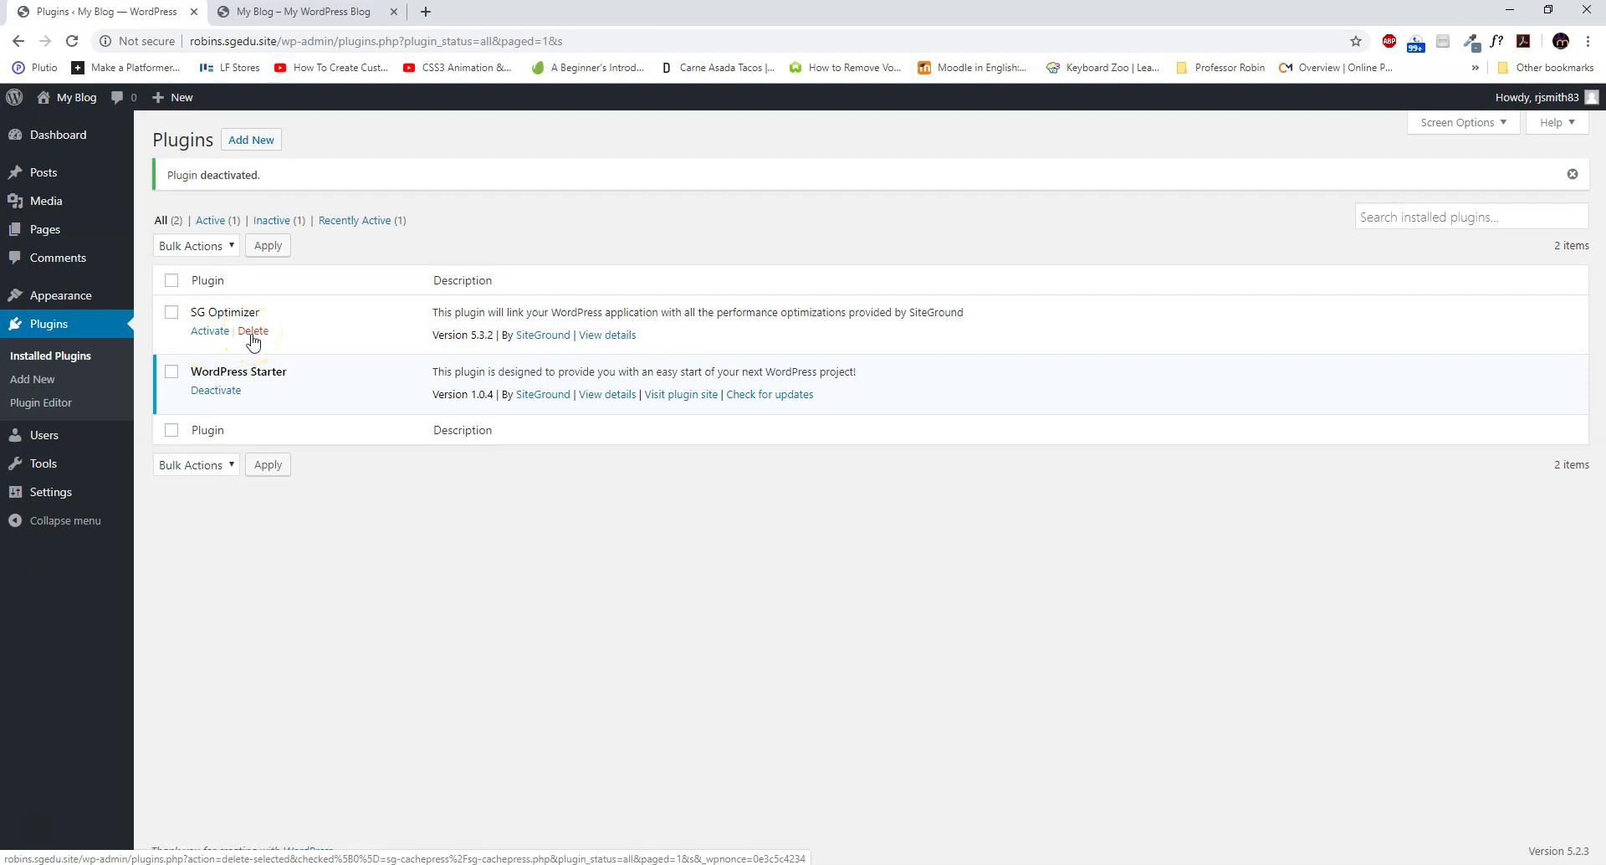
Deactivate the WordPress Starter plugin as well, leaving both plugins inactive.
{"action": "left_click", "coordinate": [213, 393]}
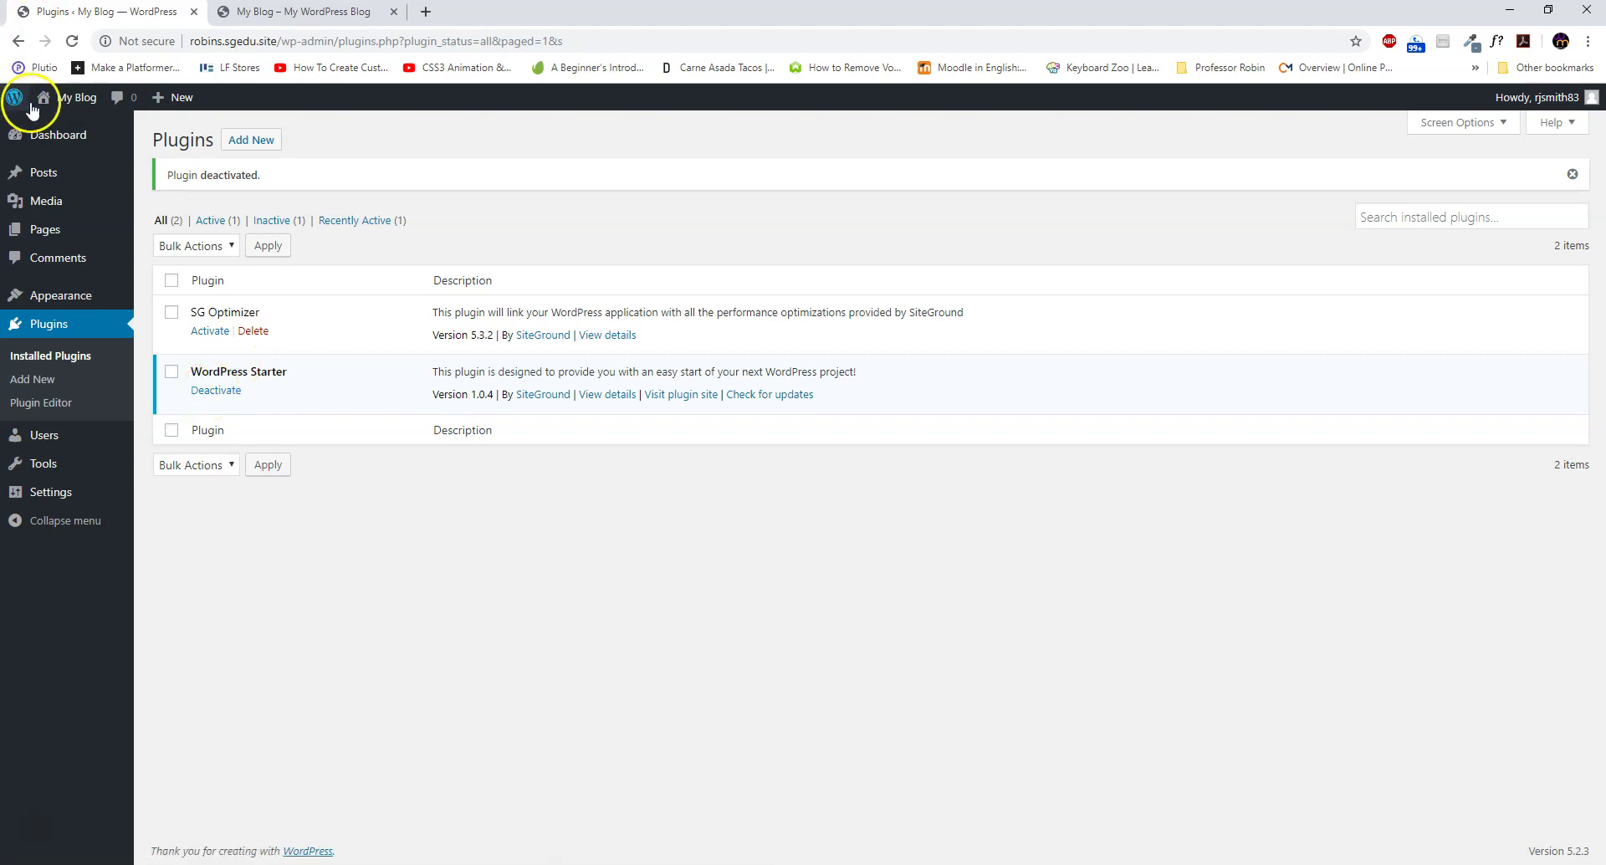
{"action": "left_click", "coordinate": [63, 134]}
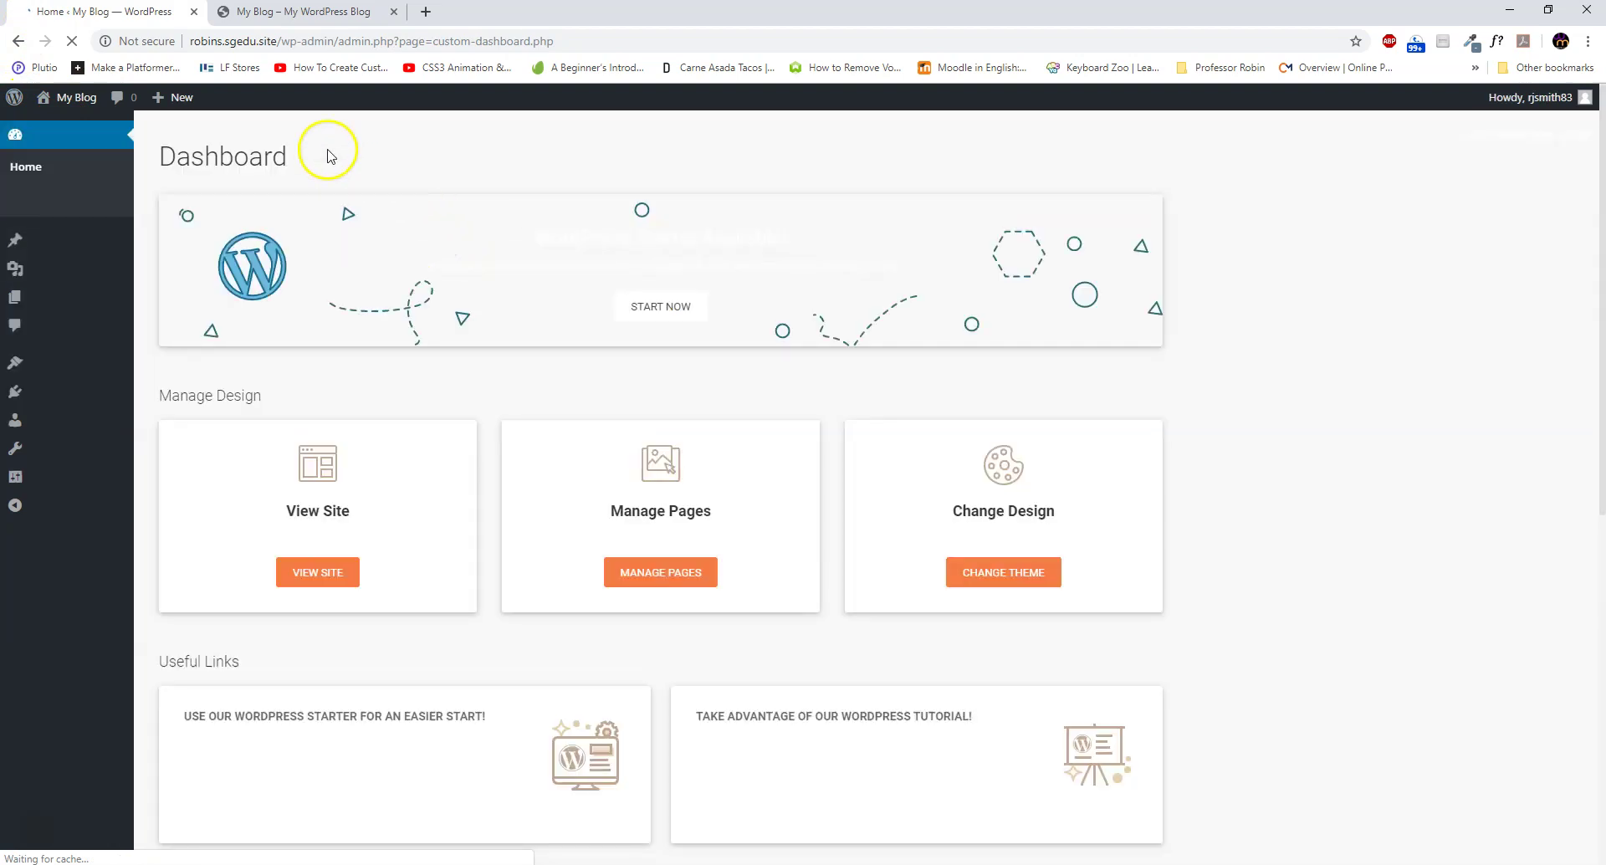
{"action": "scroll", "coordinate": [692, 258], "scroll_direction": "down", "scroll_amount": 9}
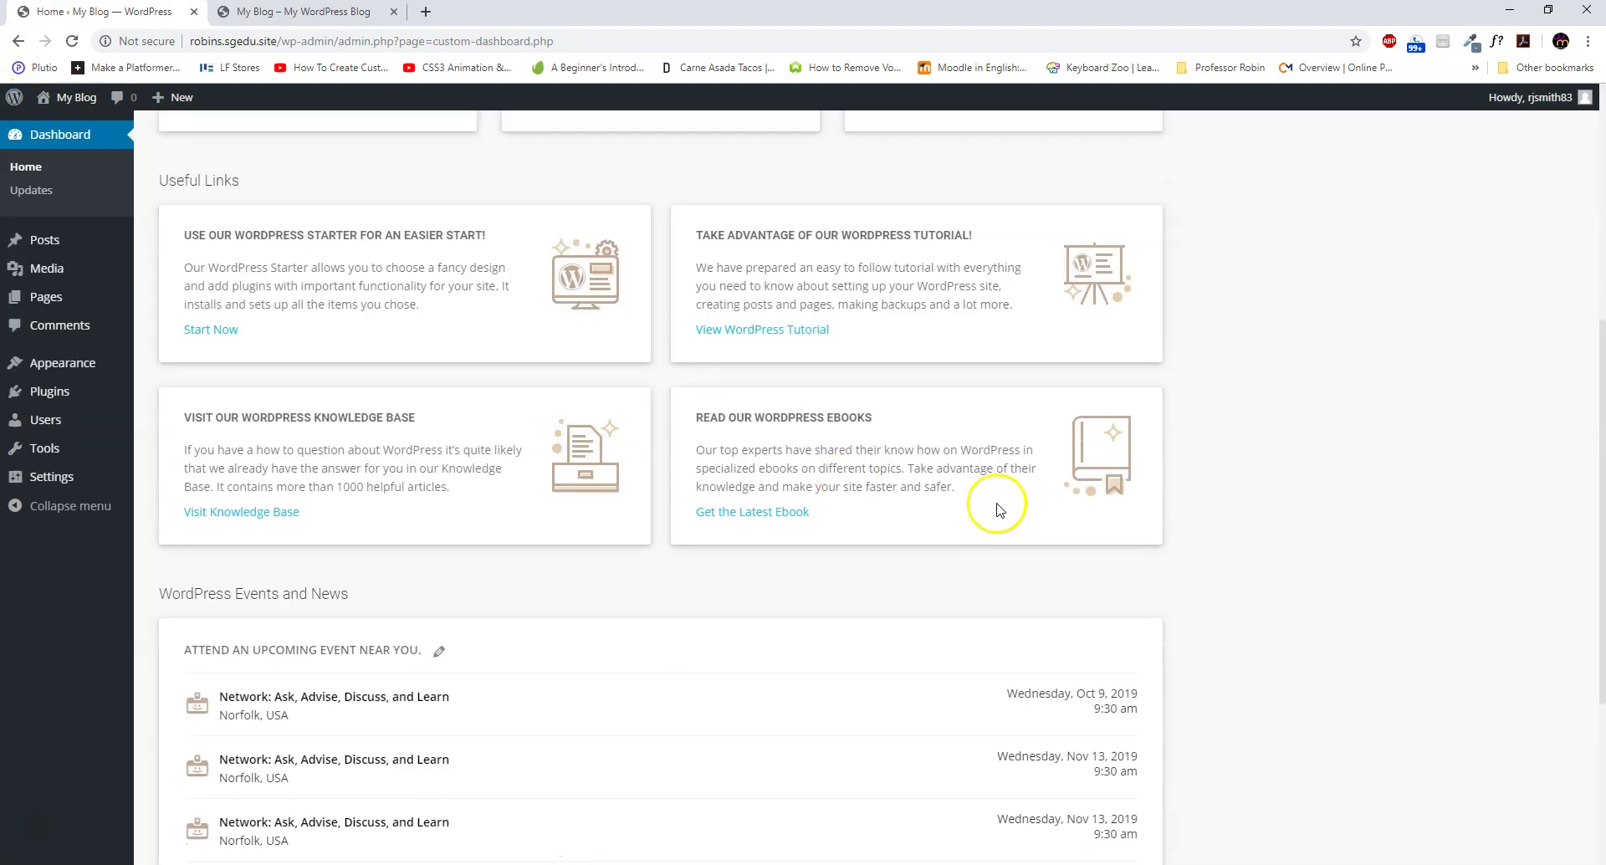
{"action": "scroll", "coordinate": [393, 334], "scroll_direction": "up", "scroll_amount": 10}
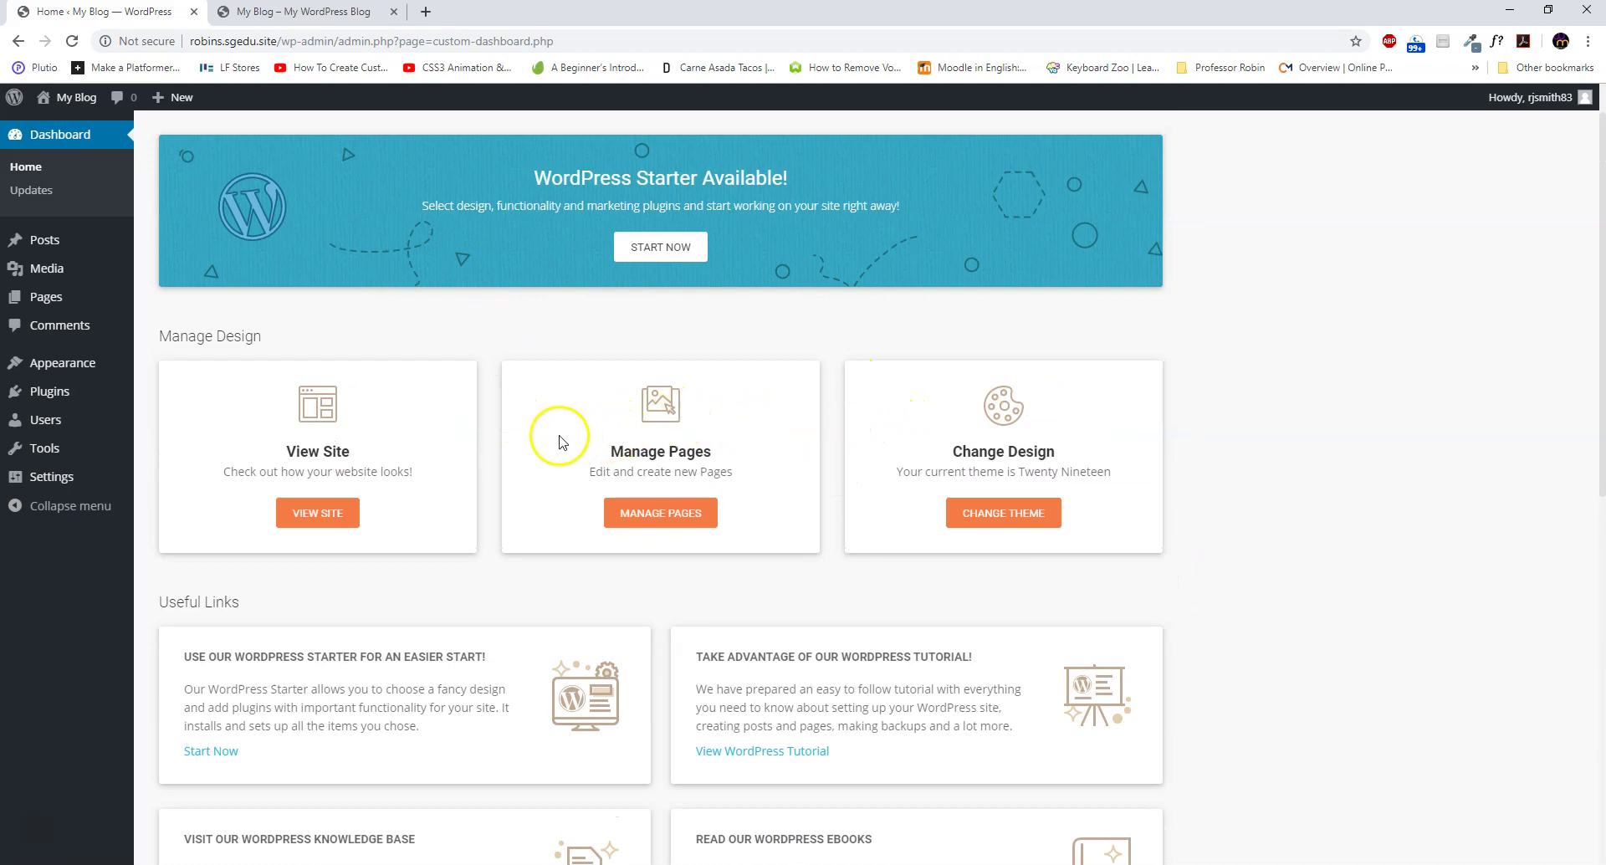
{"action": "scroll", "coordinate": [419, 397], "scroll_direction": "up", "scroll_amount": 1}
{"action": "mouse_move", "coordinate": [50, 394]}
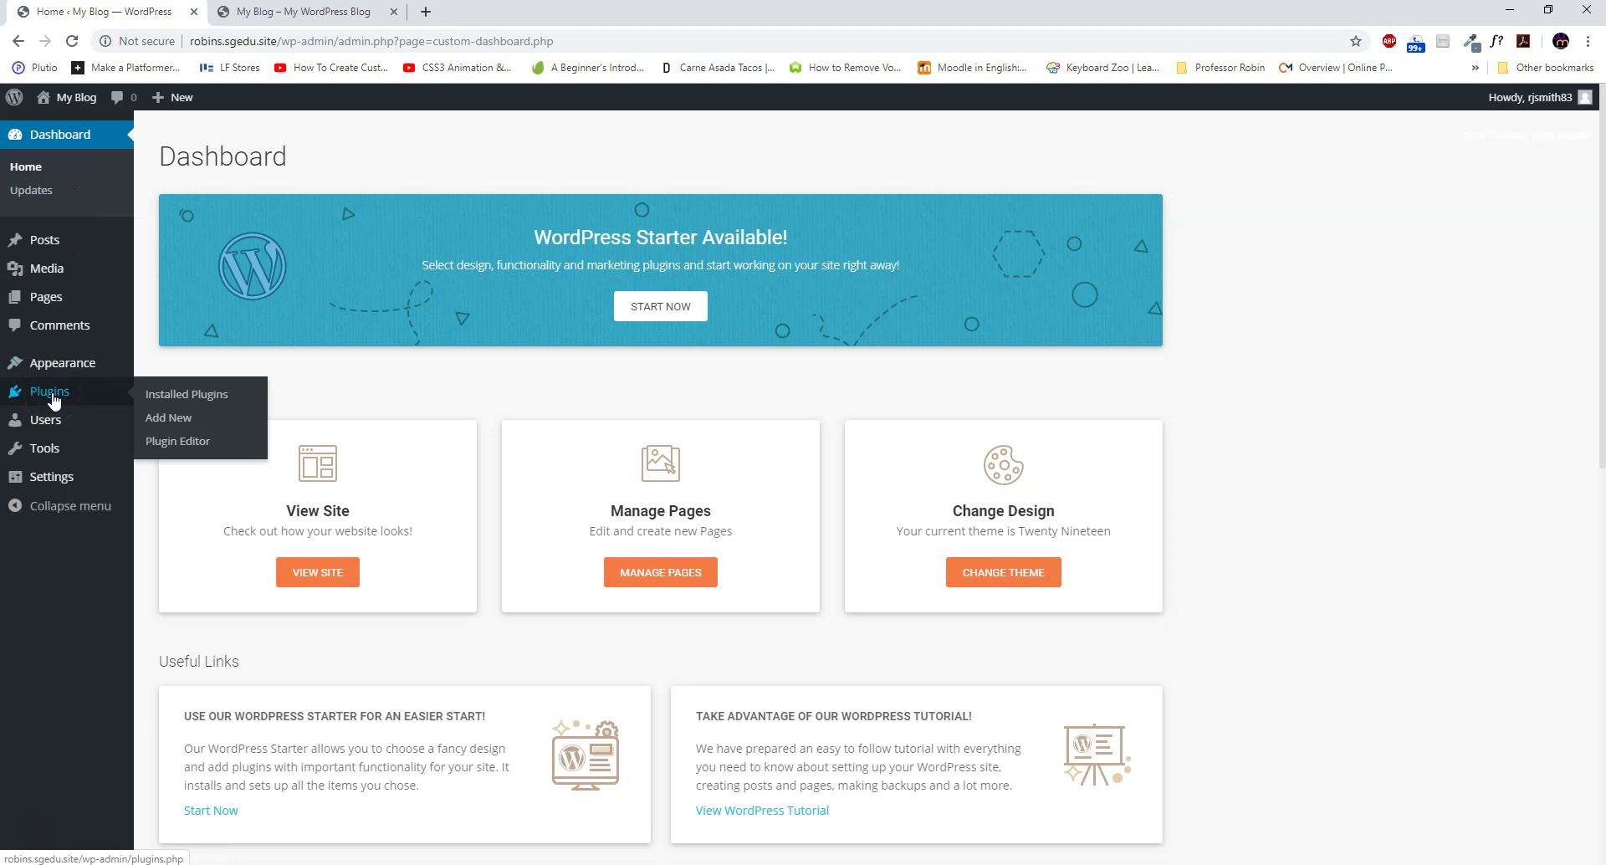
{"action": "left_click", "coordinate": [53, 400]}
{"action": "left_click", "coordinate": [223, 344]}
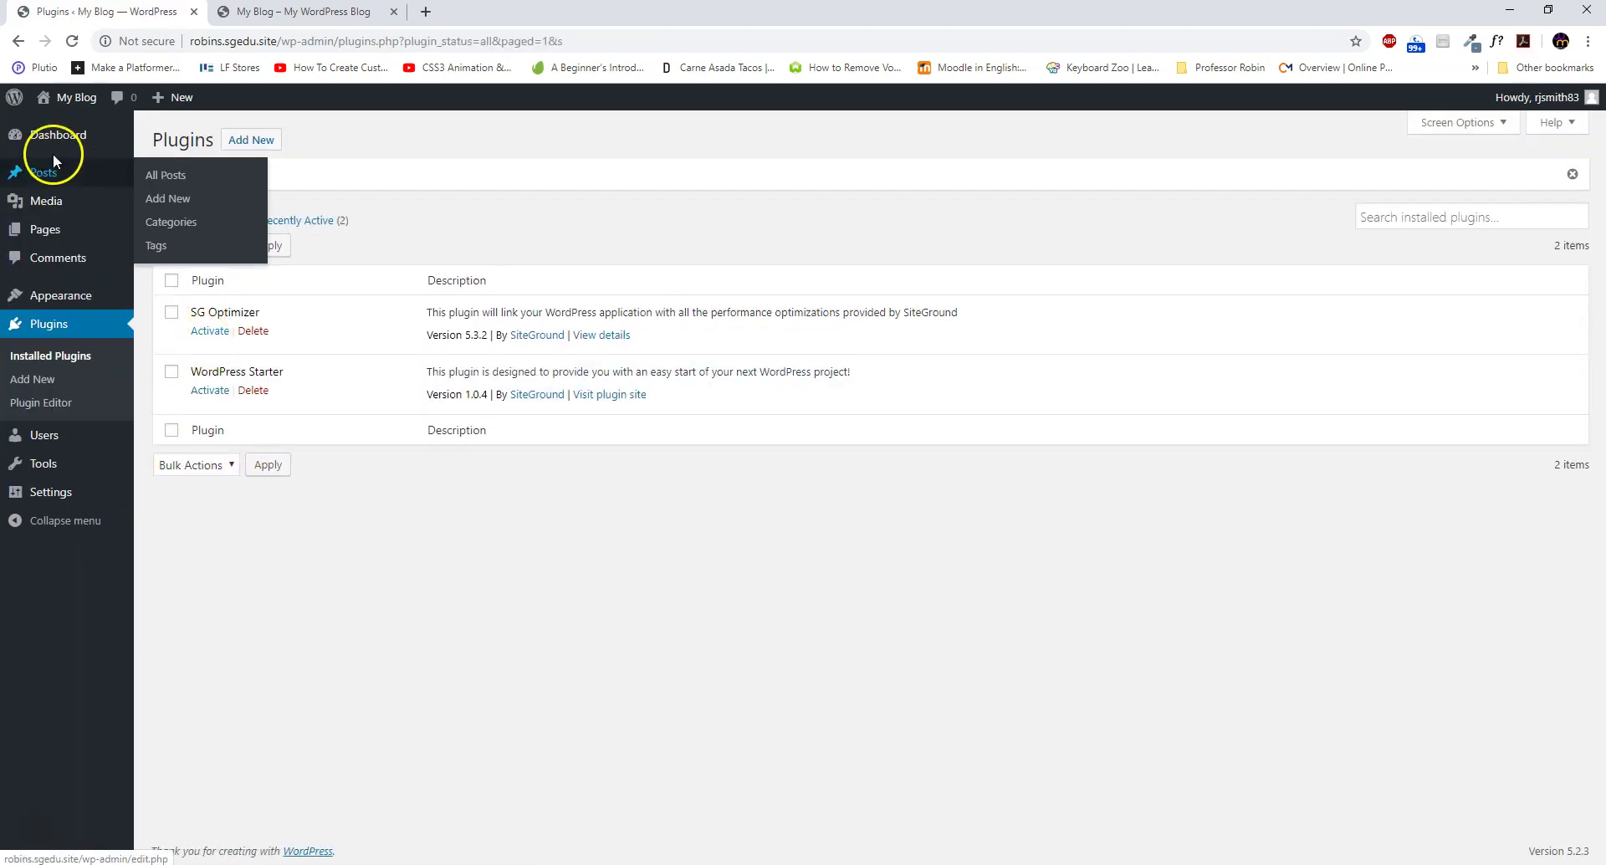
Return to the admin Dashboard home showing the Welcome to WordPress panel.
{"action": "left_click", "coordinate": [52, 149]}
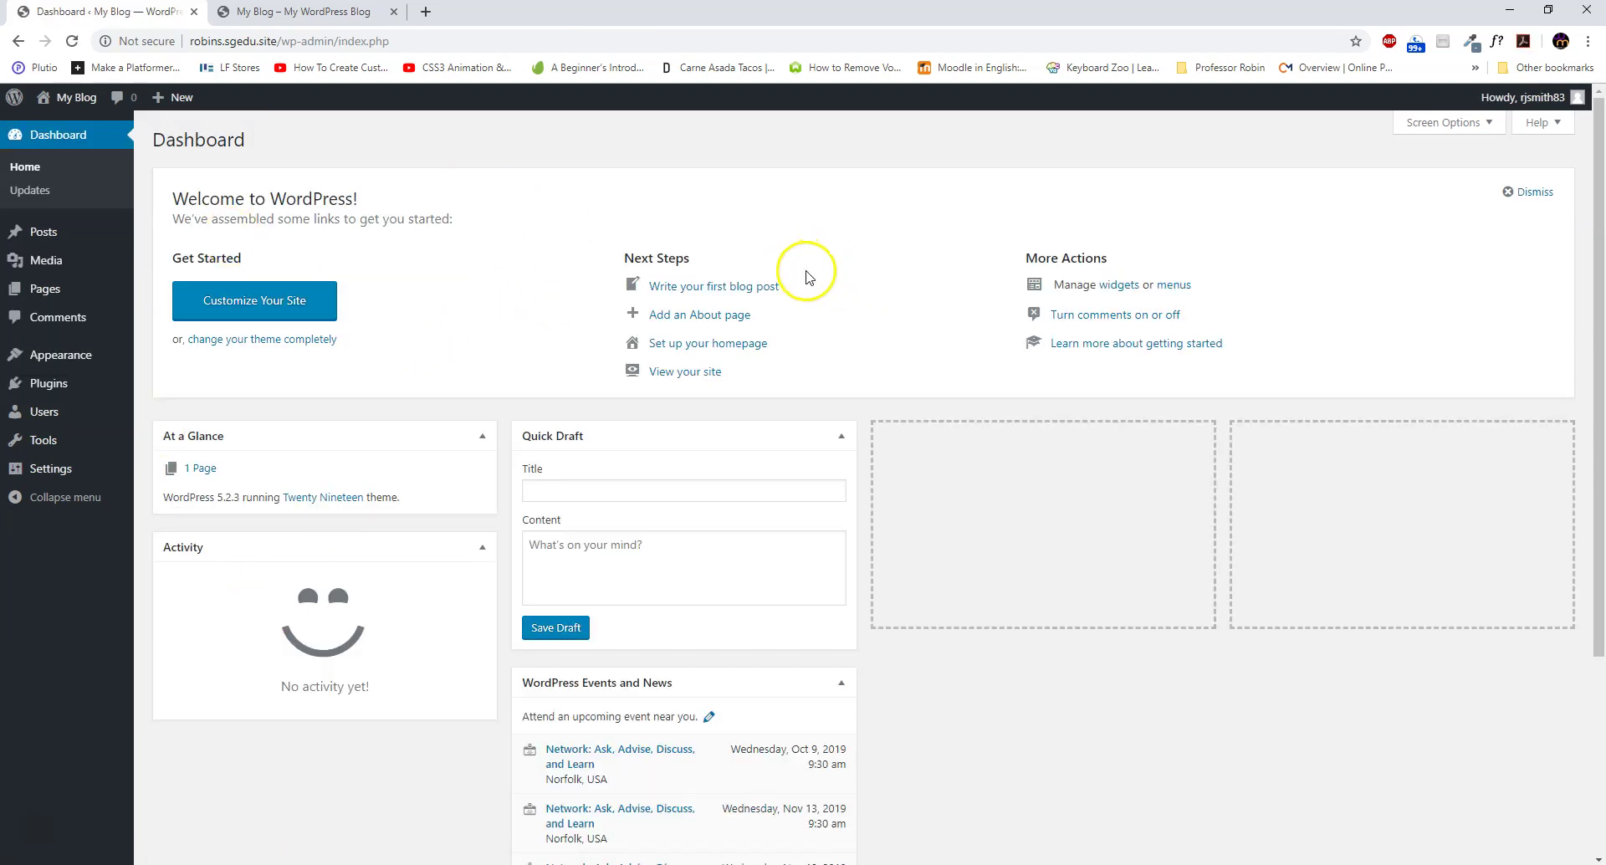
{"action": "scroll", "coordinate": [814, 300], "scroll_direction": "down", "scroll_amount": 3}
{"action": "scroll", "coordinate": [814, 301], "scroll_direction": "up", "scroll_amount": 3}
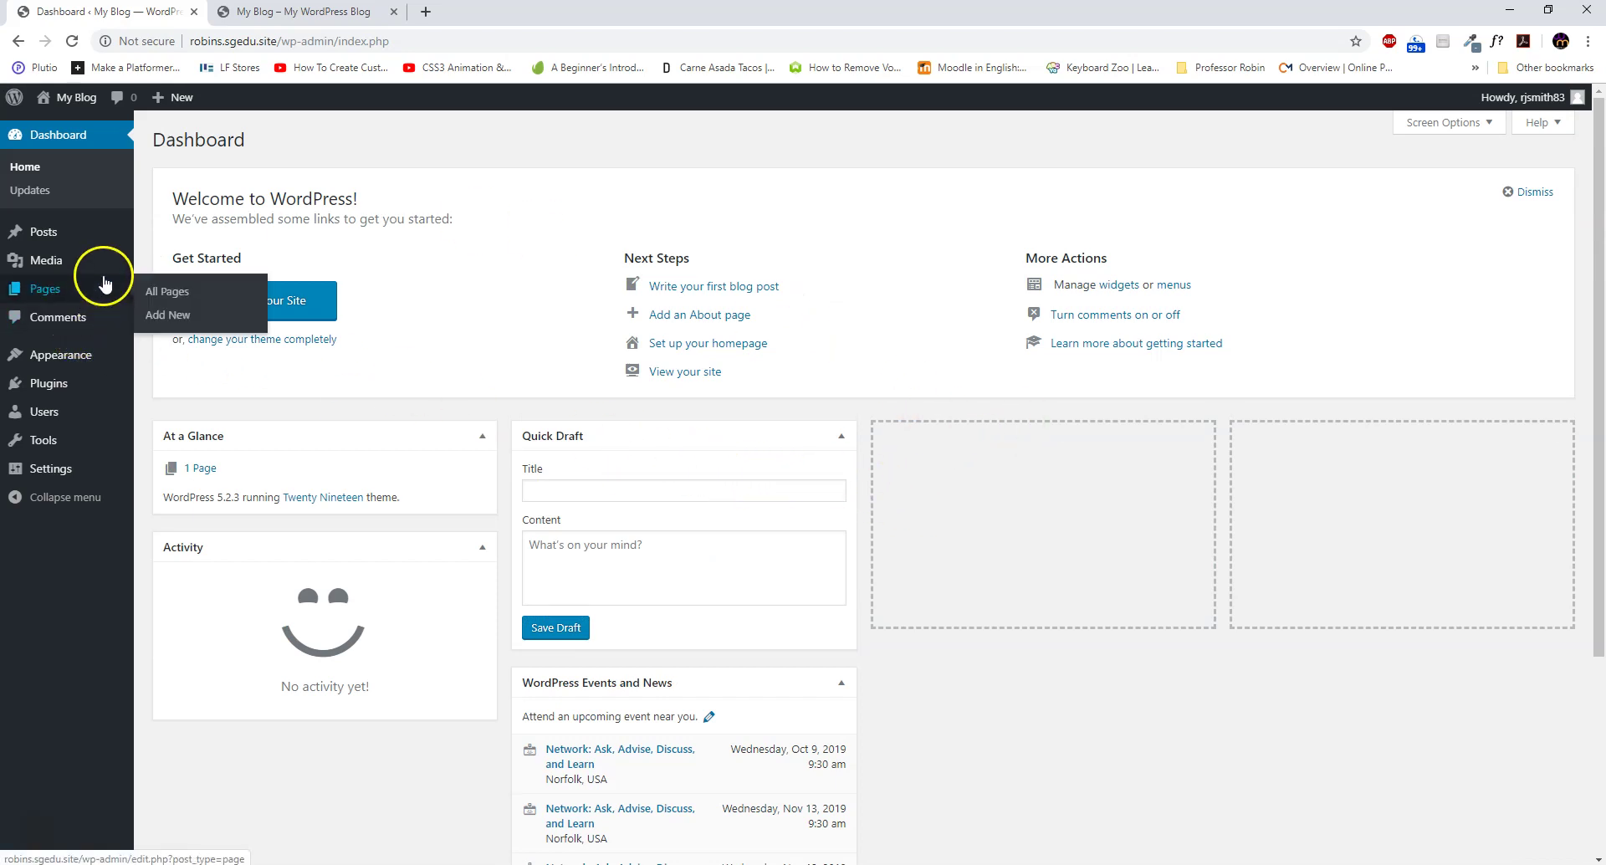
{"action": "mouse_move", "coordinate": [95, 266]}
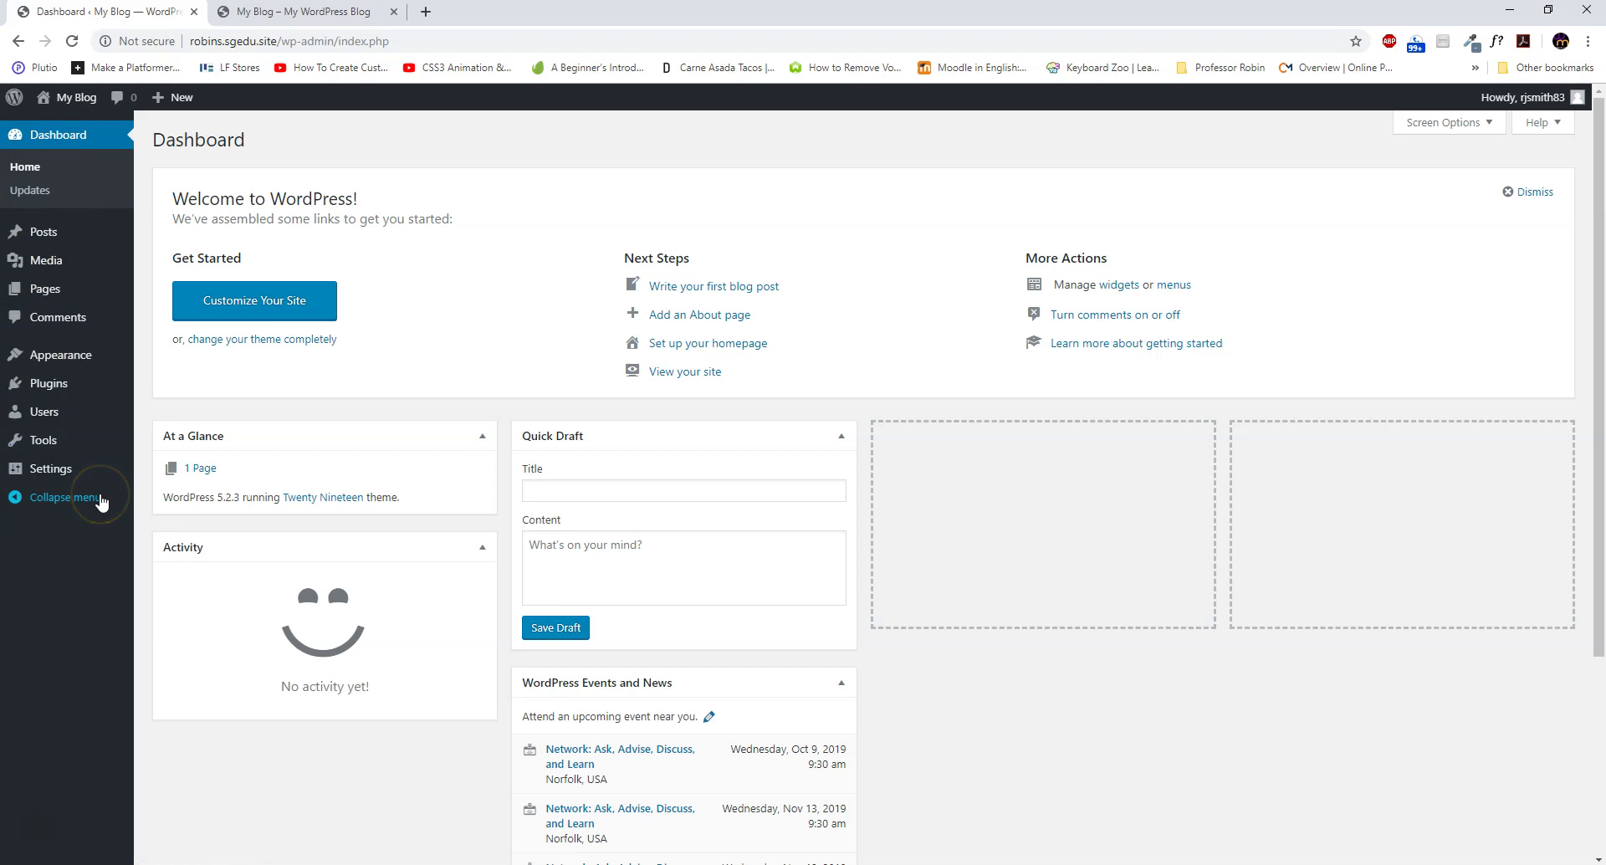
{"action": "mouse_move", "coordinate": [71, 397]}
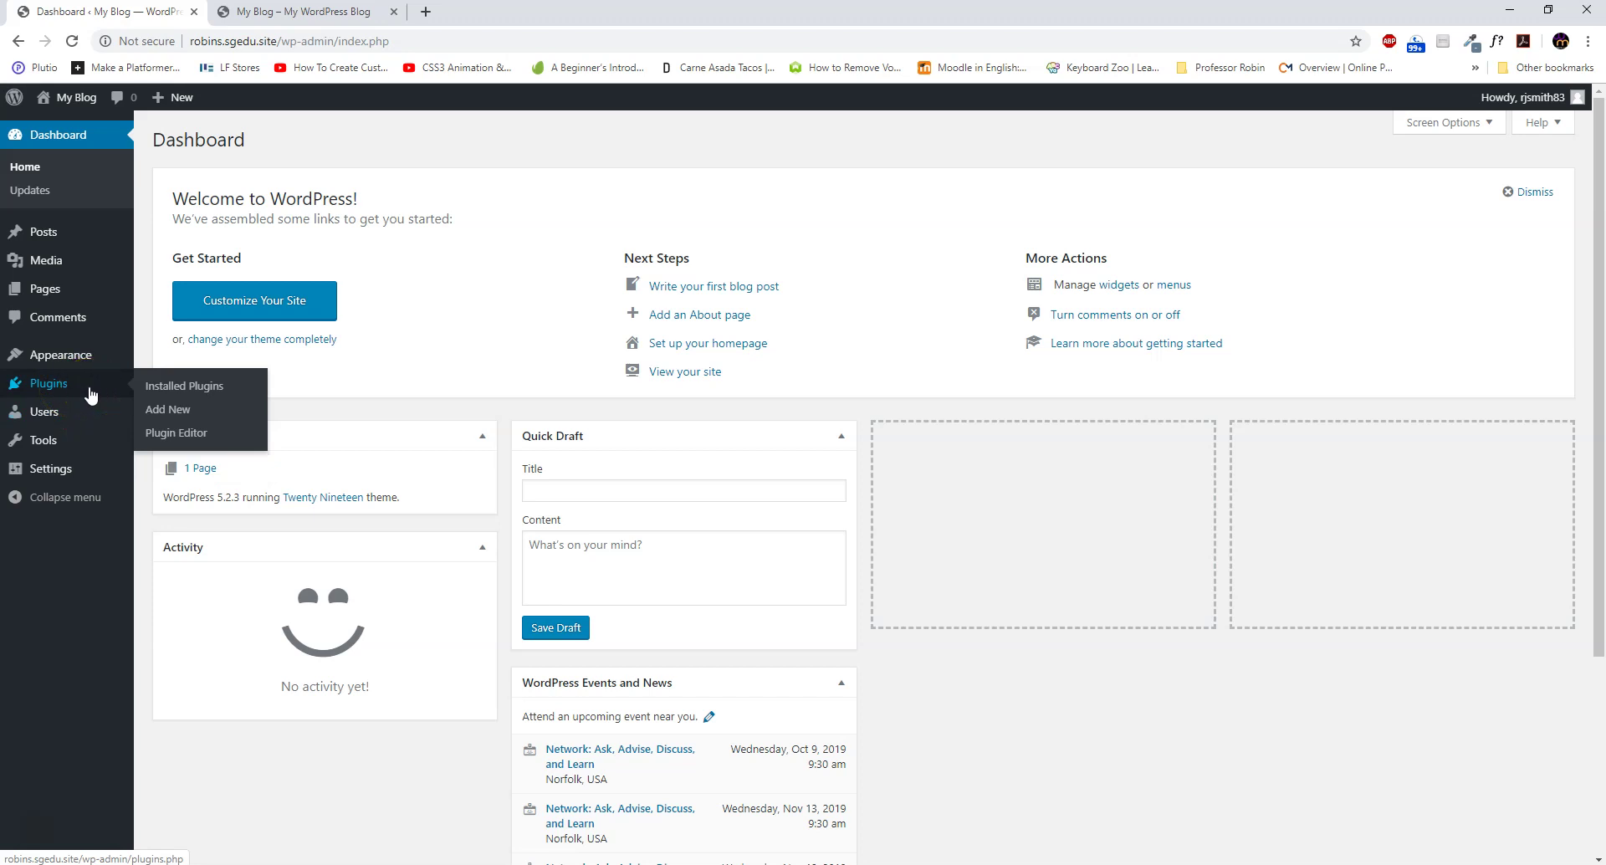
In General Settings, replace the 'My Blog' site title with the owner's full name and clear the tagline.
{"action": "left_click", "coordinate": [57, 474]}
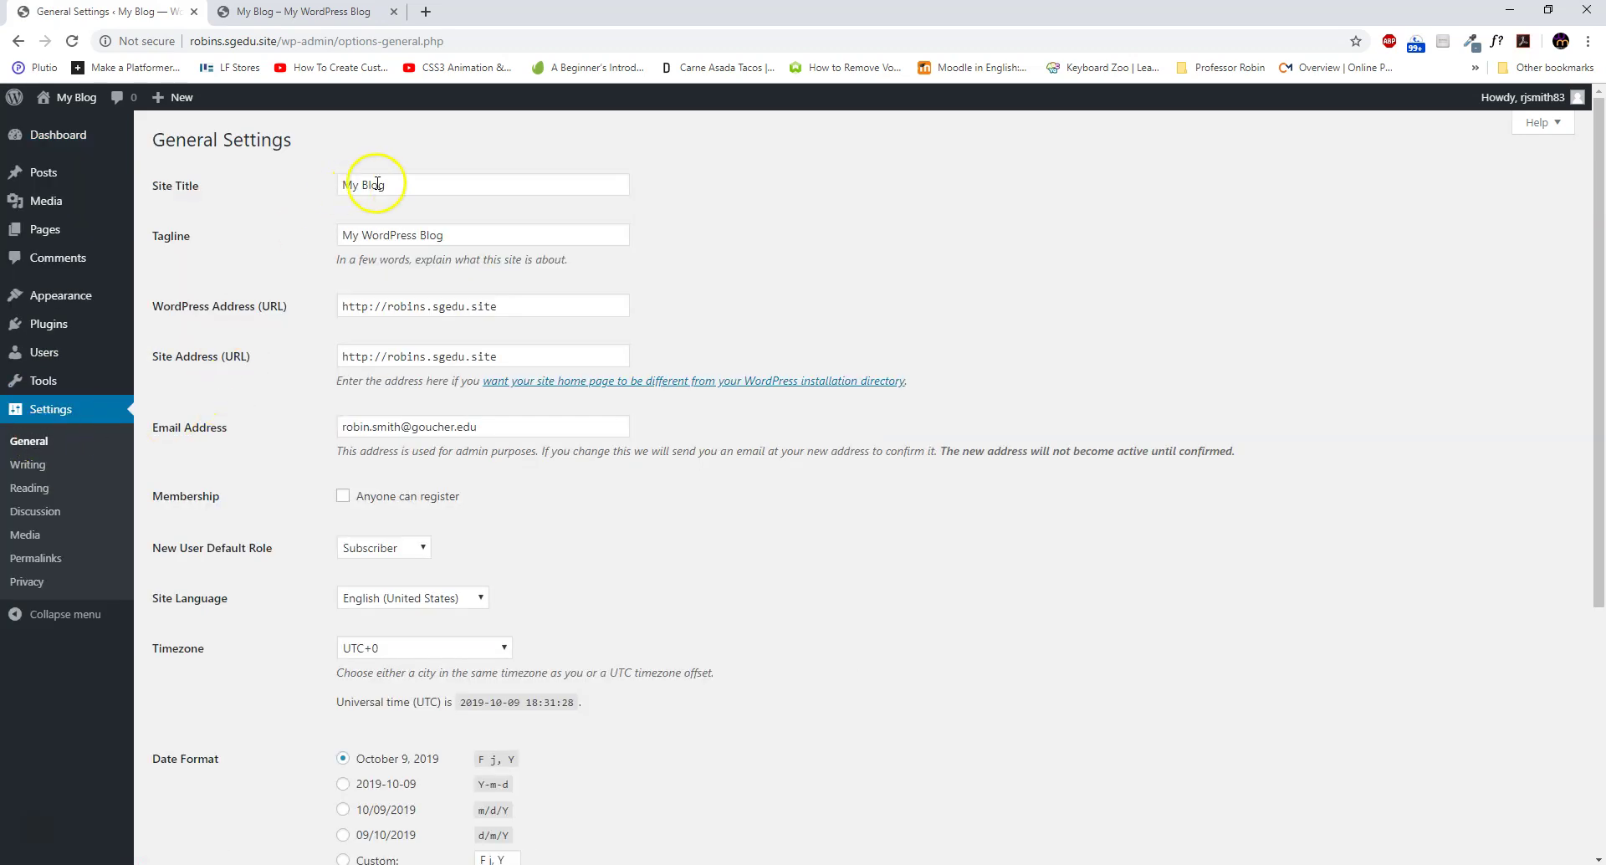
{"action": "left_click_drag", "start_coordinate": [415, 183], "coordinate": [144, 179]}
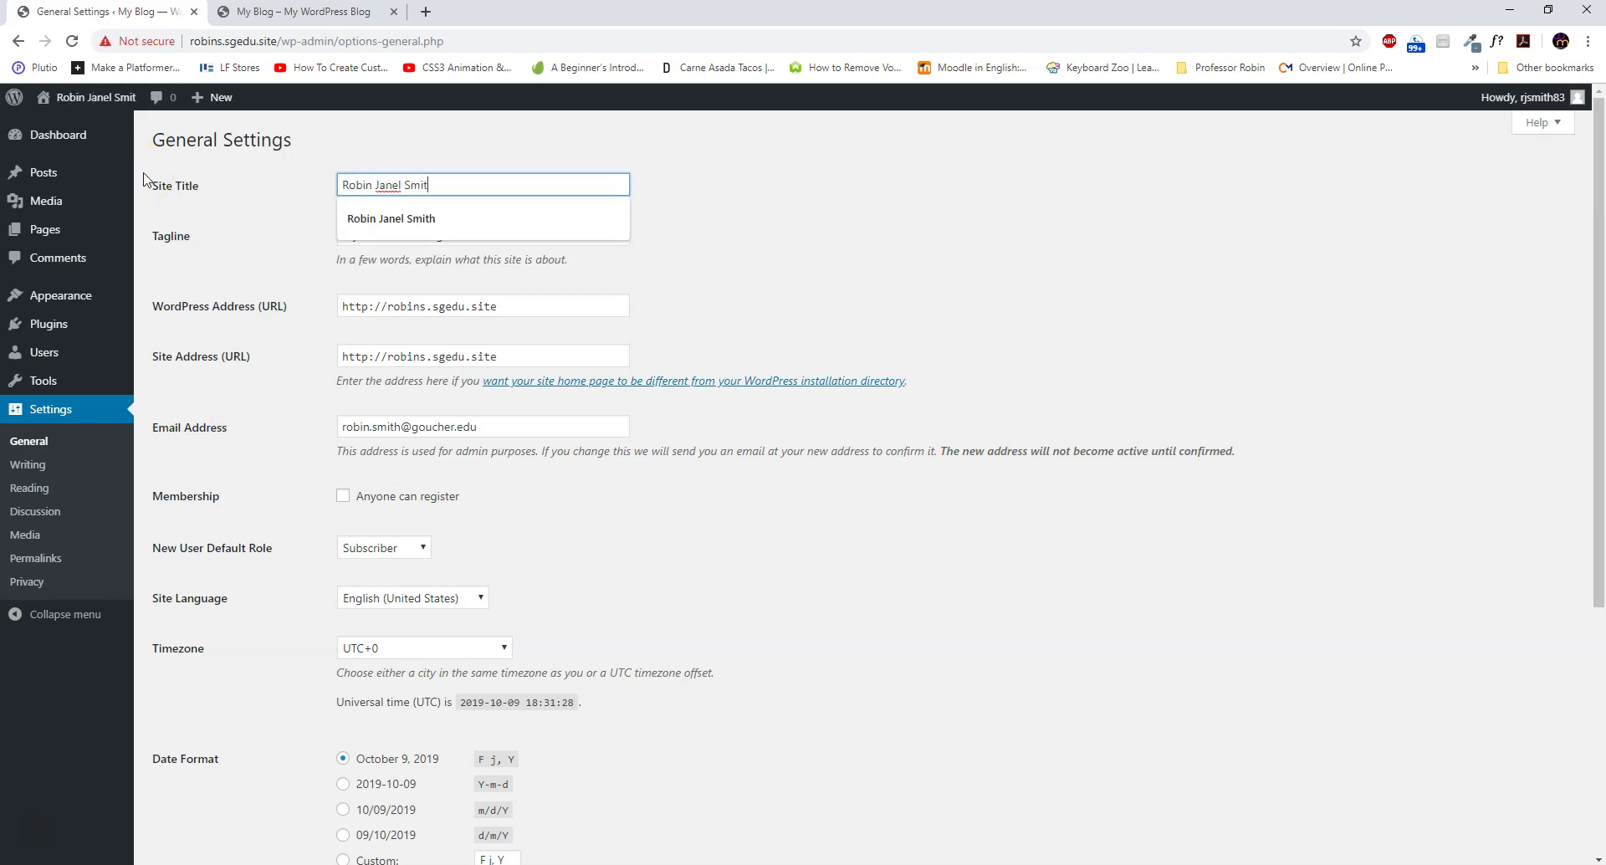
{"action": "type", "text": "h"}
{"action": "key", "text": "Tab"}
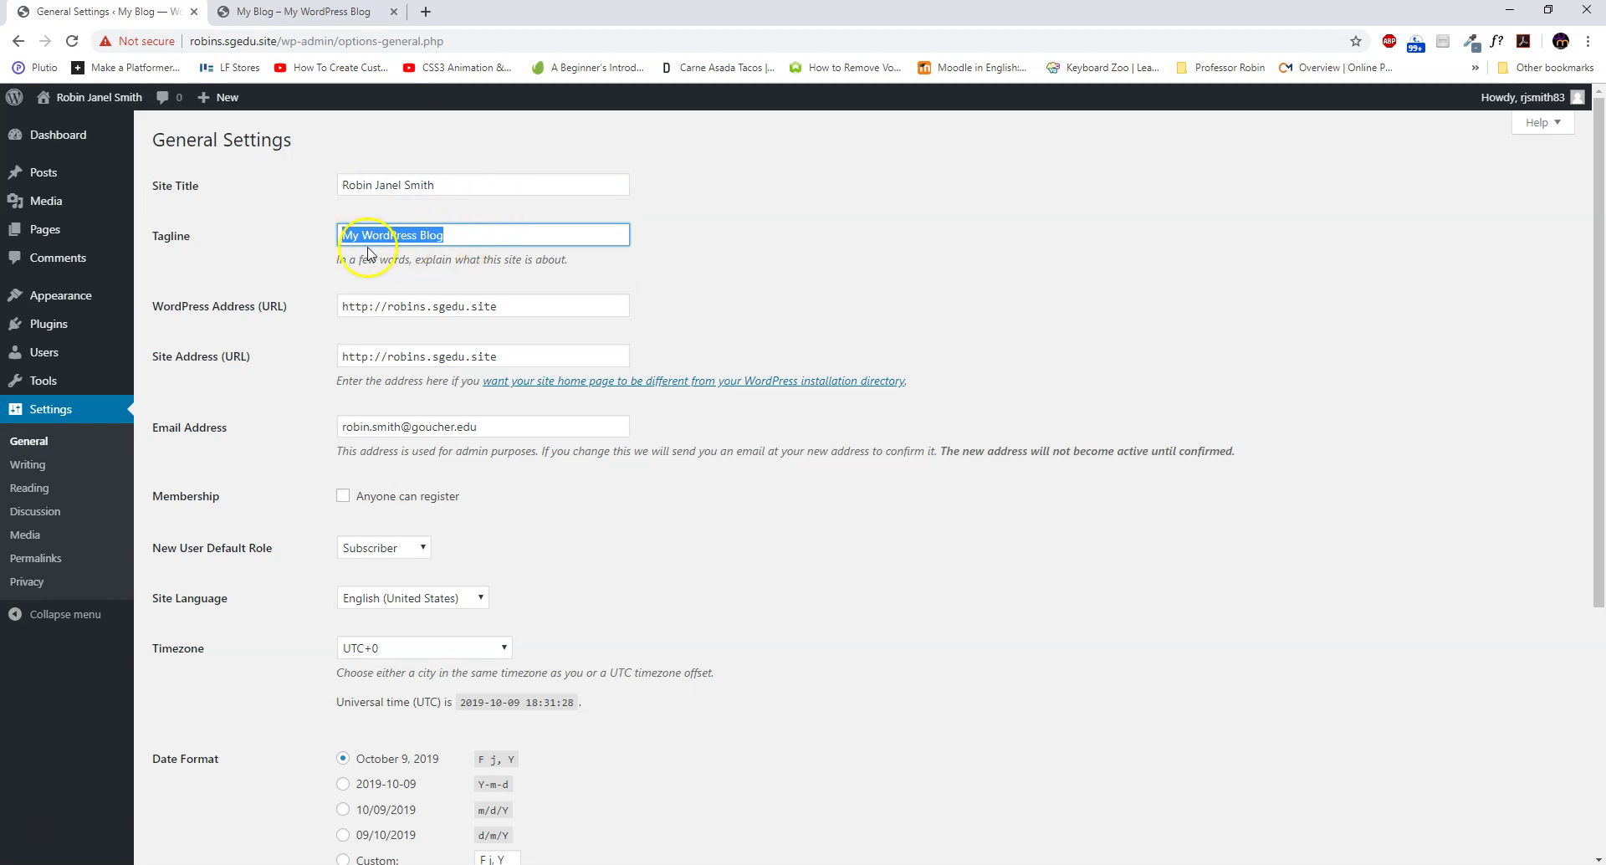
{"action": "left_click", "coordinate": [248, 14]}
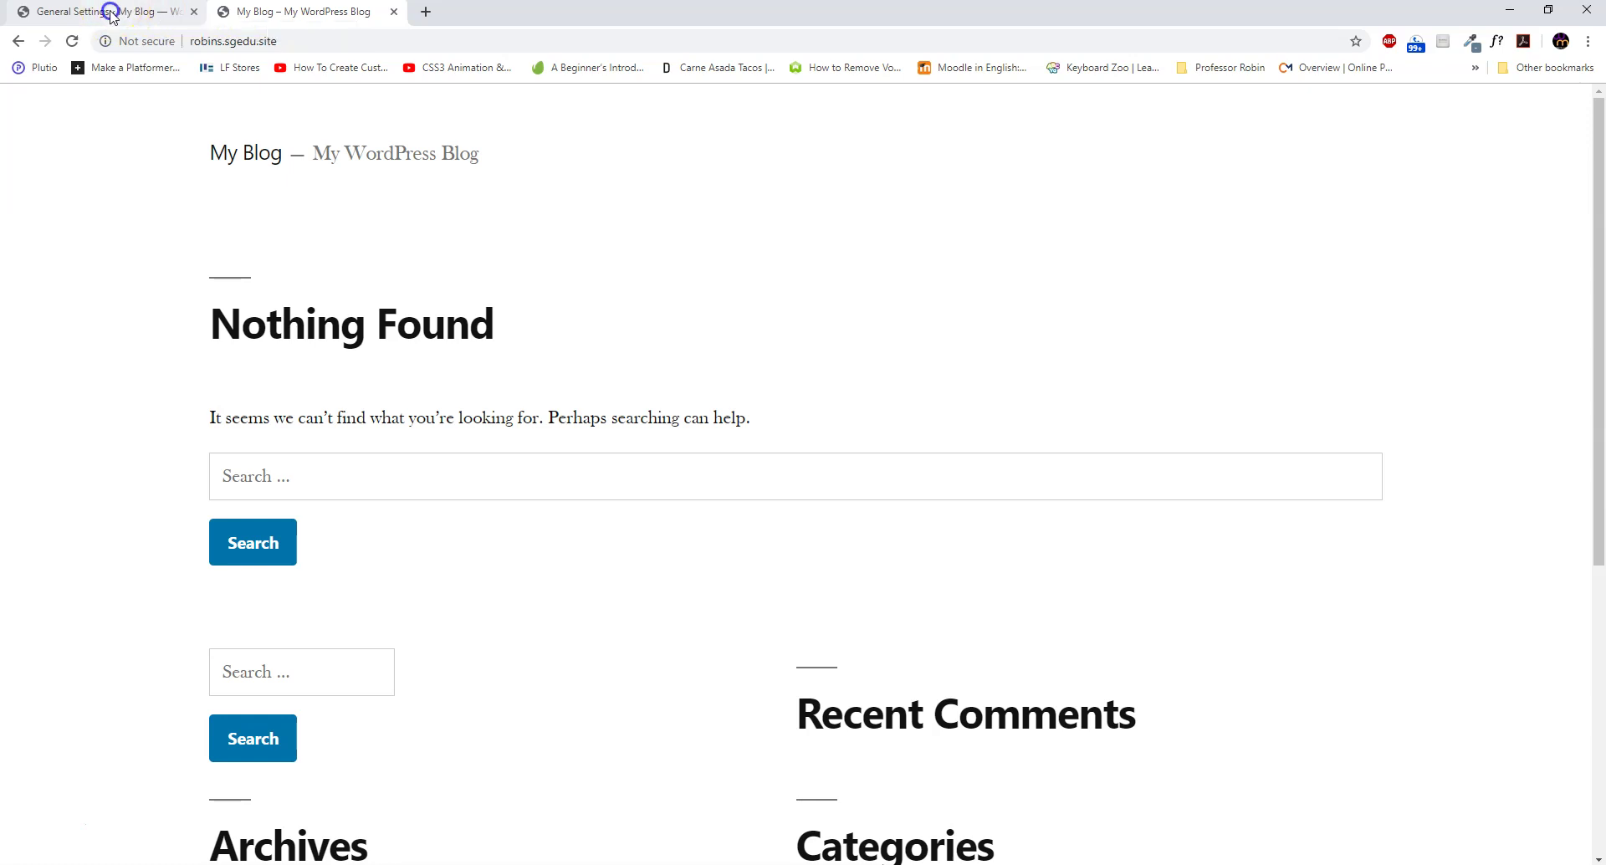
{"action": "left_click", "coordinate": [120, 15]}
{"action": "key", "text": "BackSpace"}
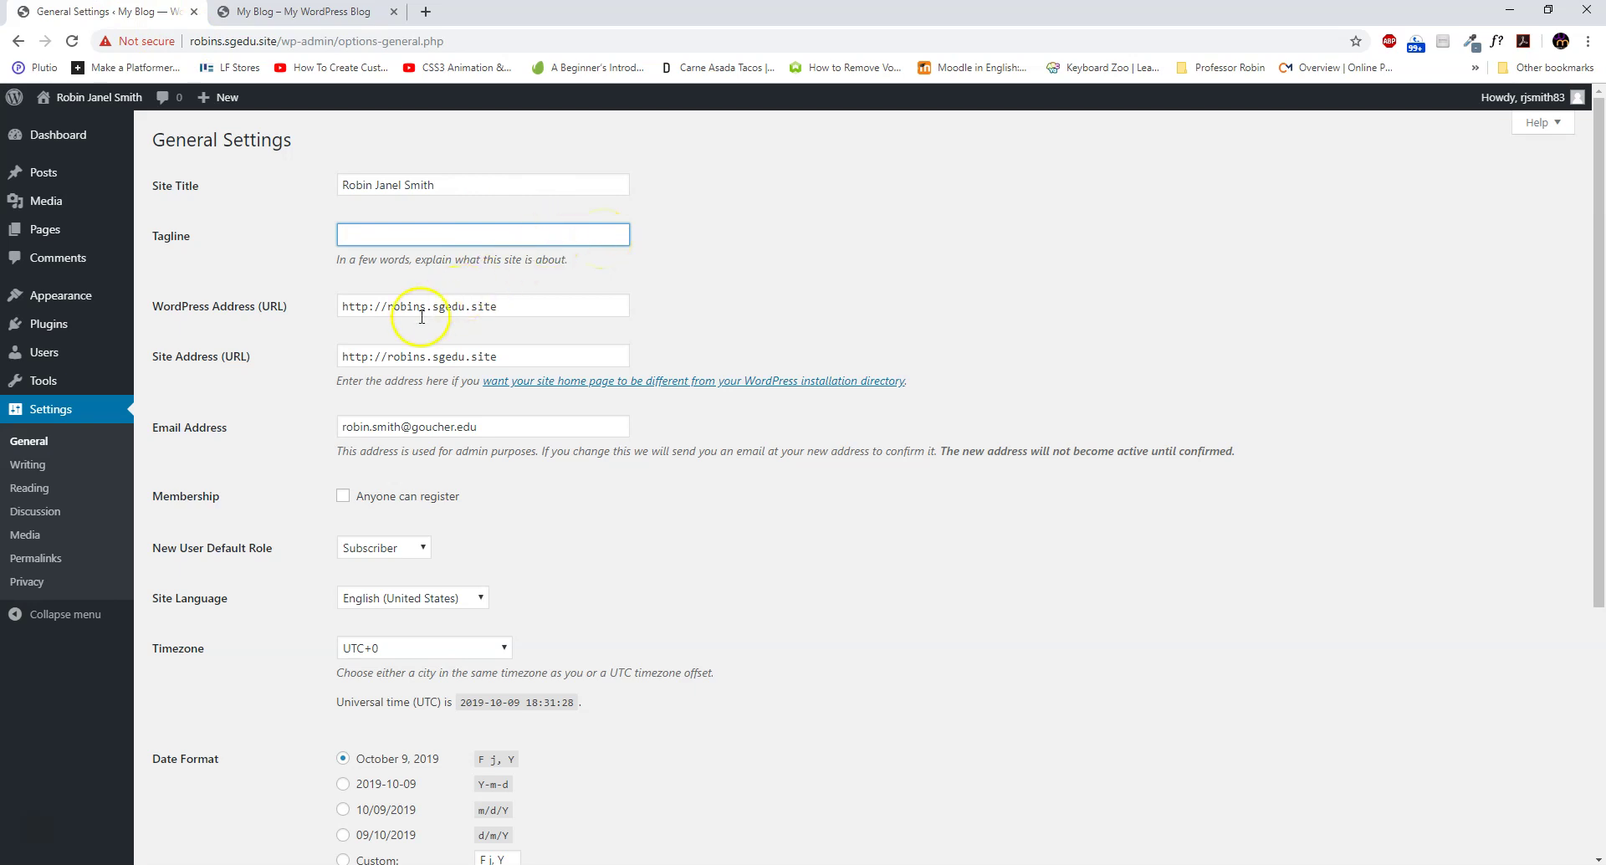
Pick New York from the Timezone dropdown in General Settings.
{"action": "scroll", "coordinate": [342, 262], "scroll_direction": "down", "scroll_amount": 2}
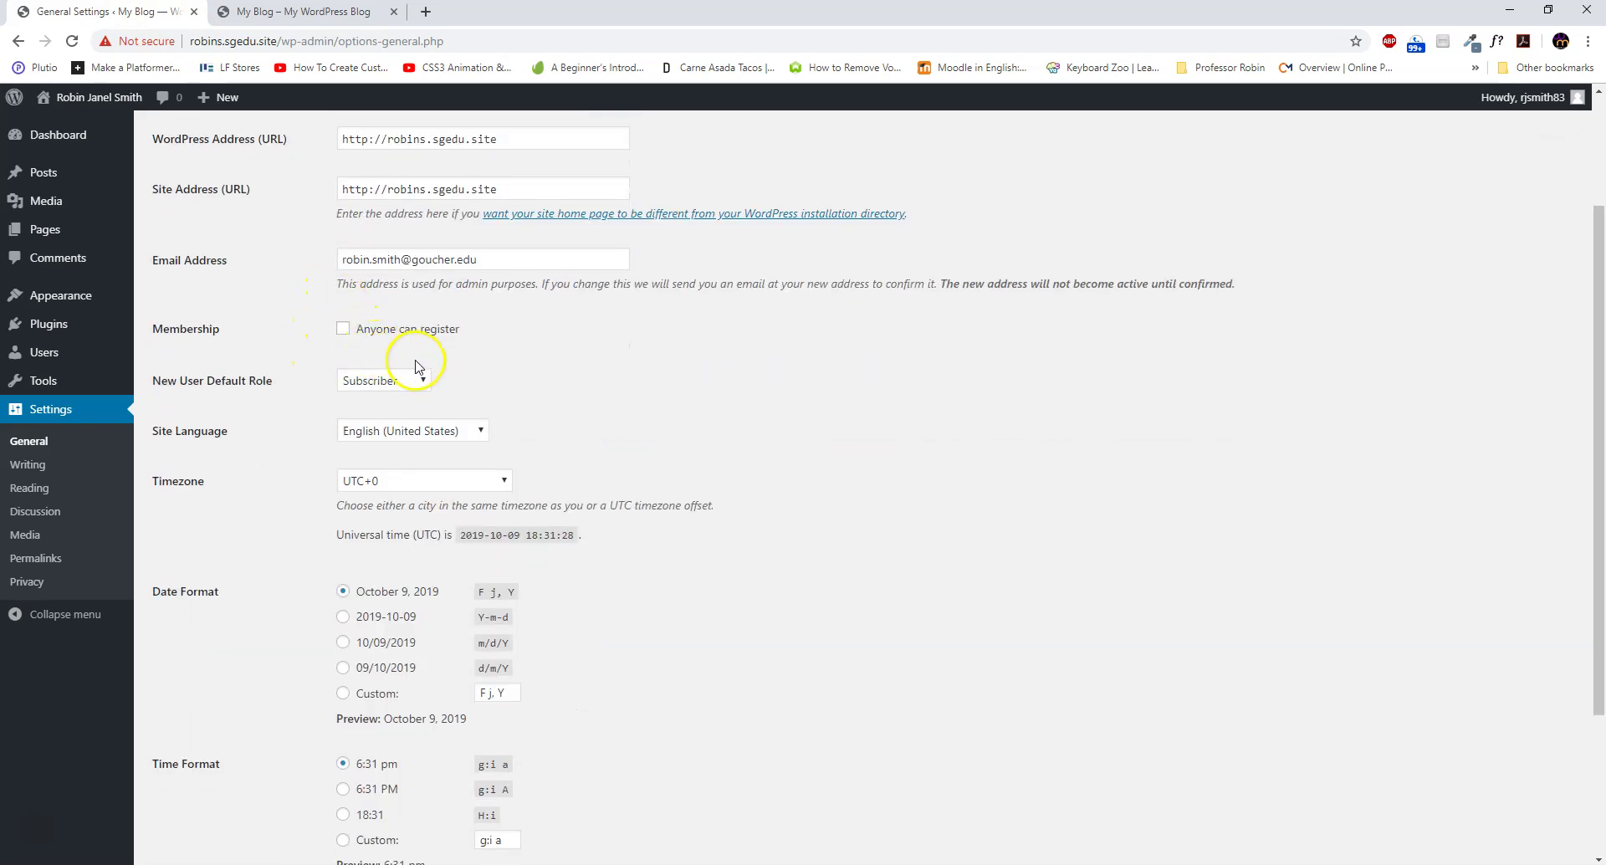
{"action": "scroll", "coordinate": [519, 385], "scroll_direction": "down", "scroll_amount": 1}
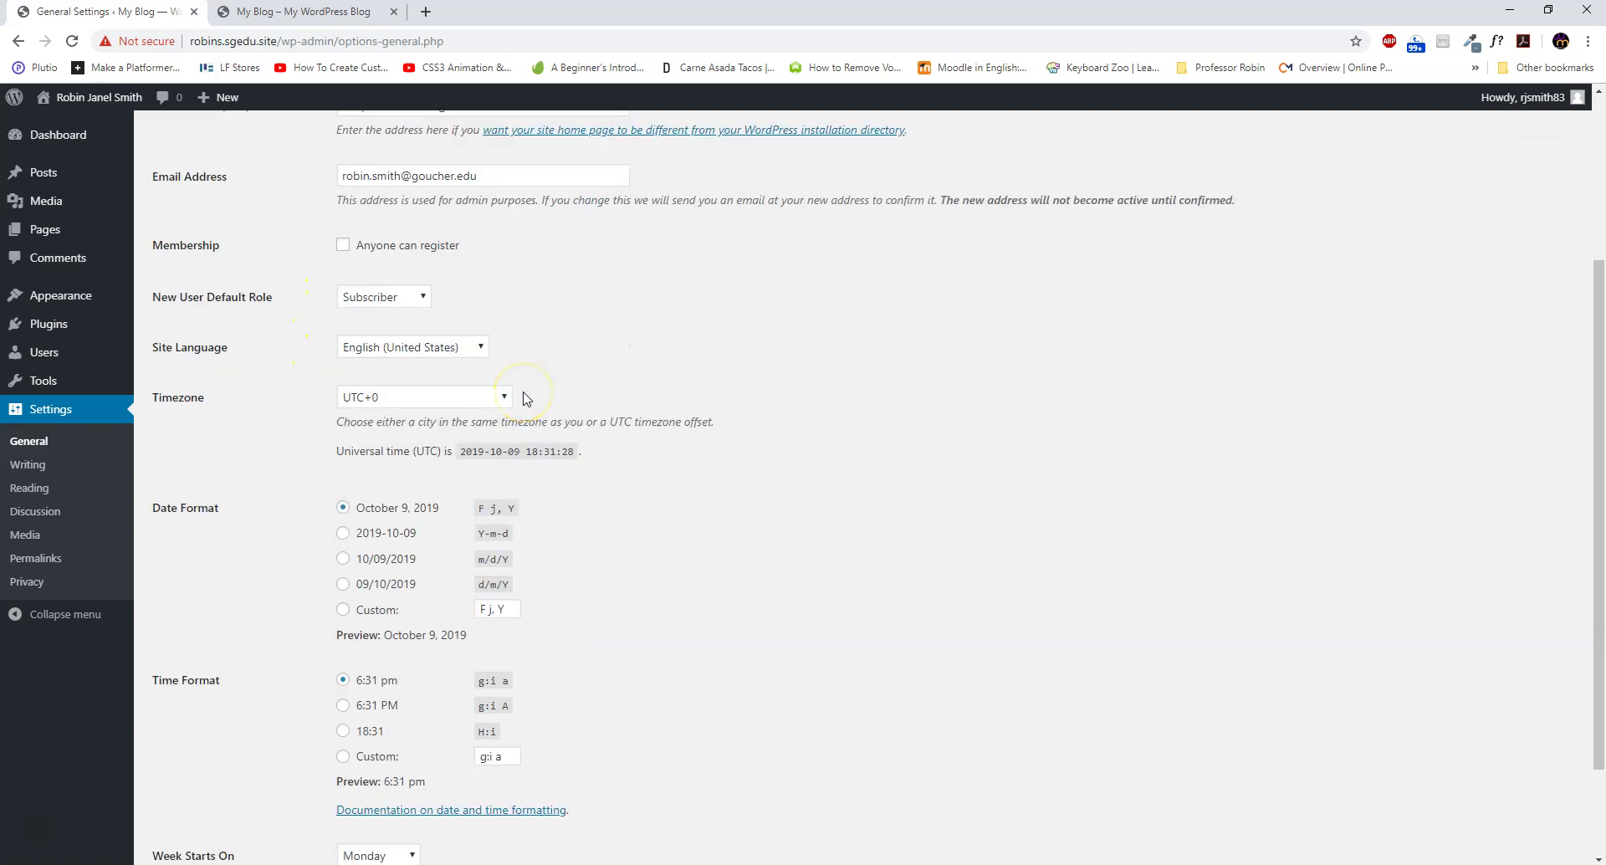
{"action": "left_click", "coordinate": [405, 397]}
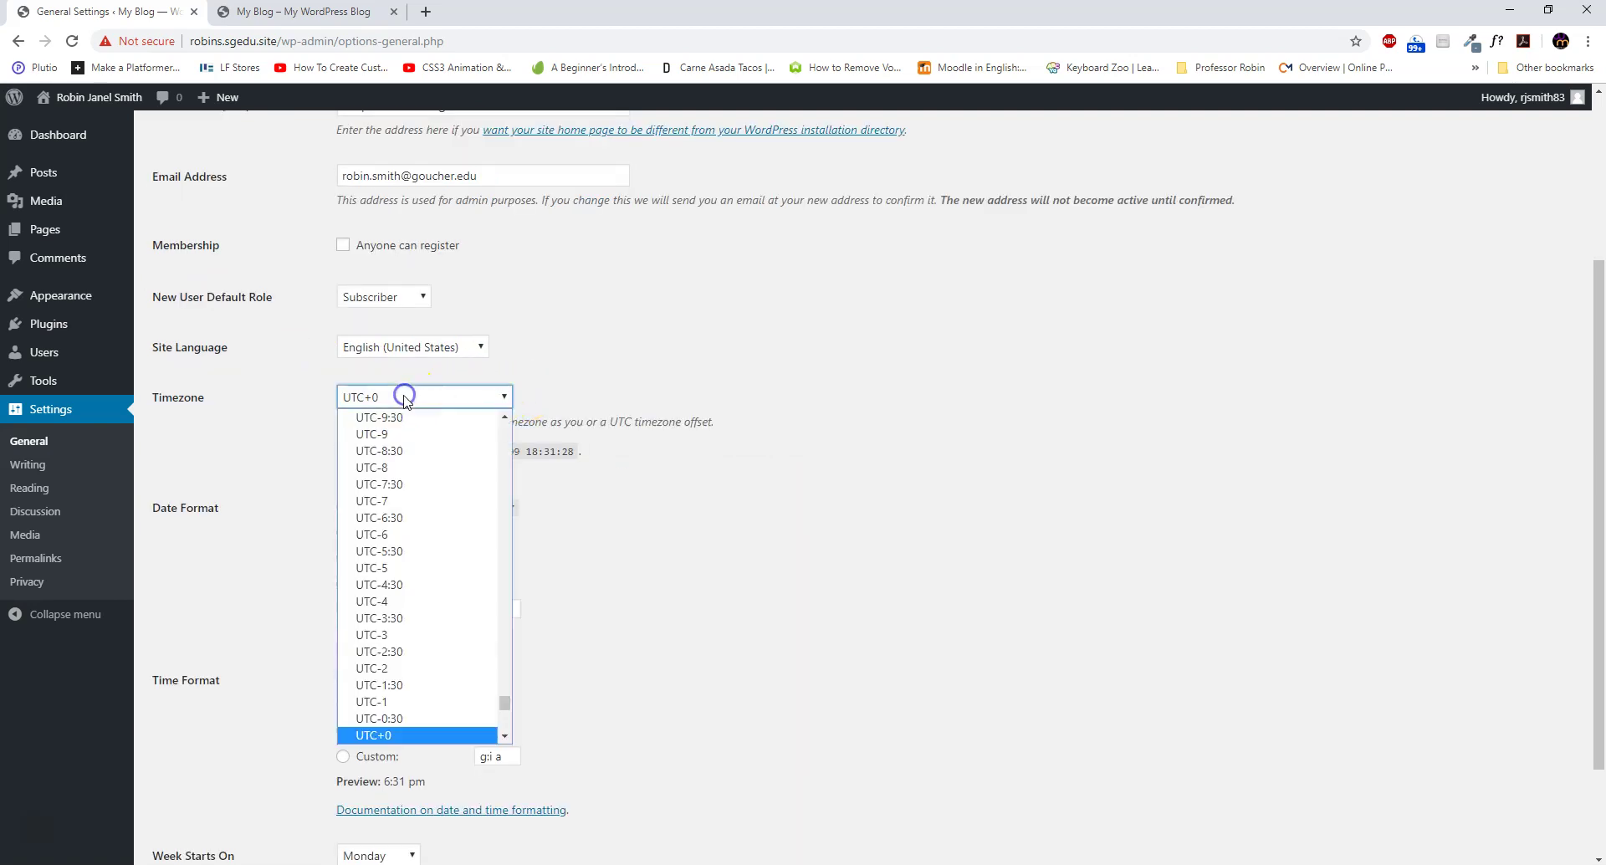
{"action": "left_click", "coordinate": [448, 393]}
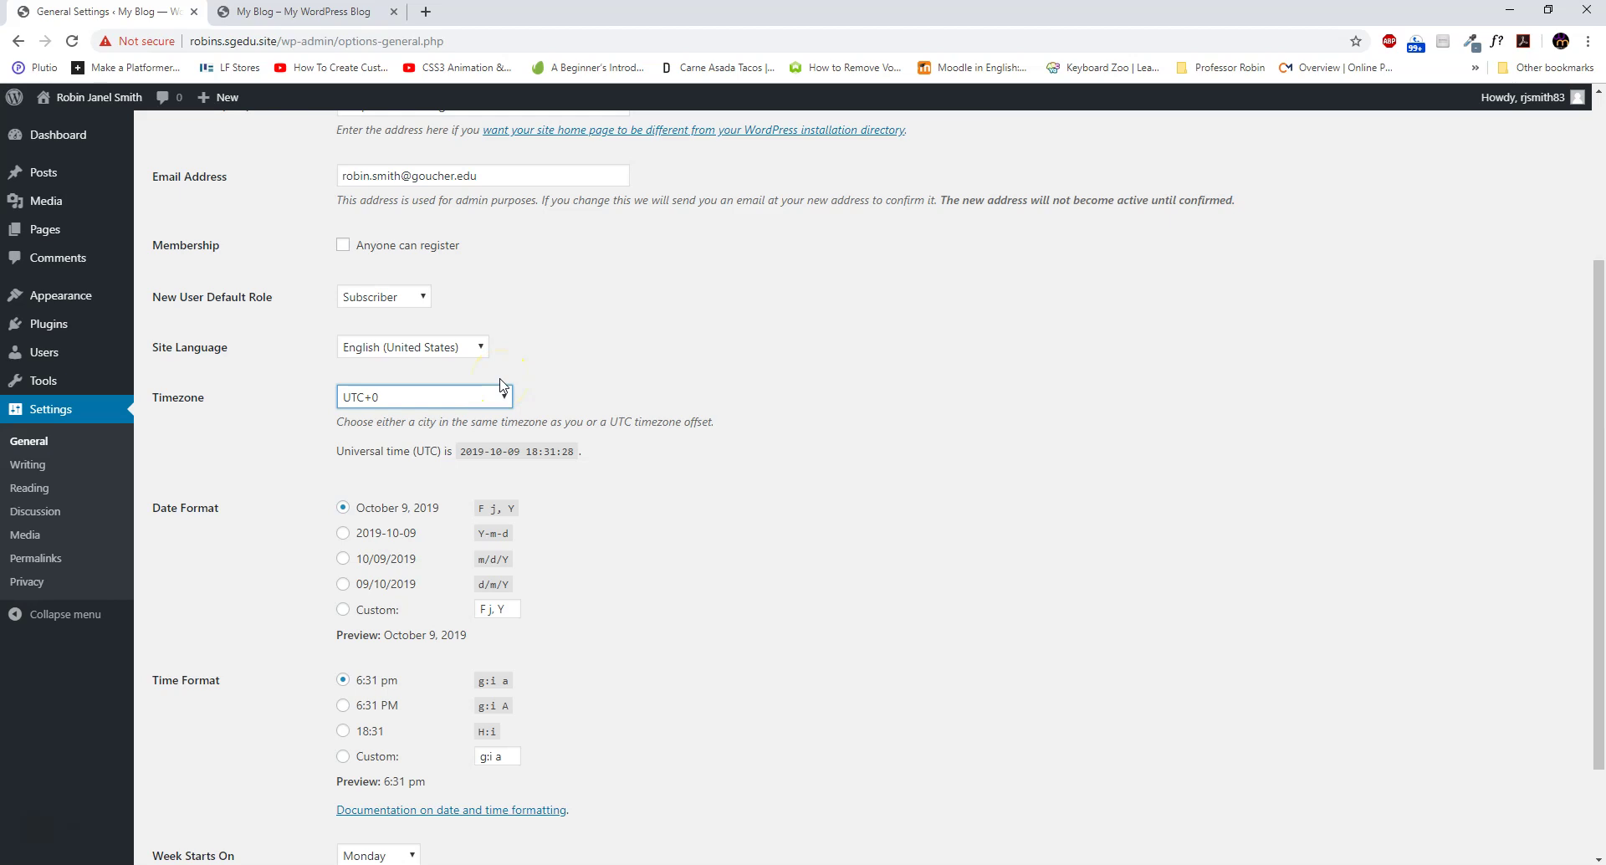
{"action": "left_click", "coordinate": [456, 396]}
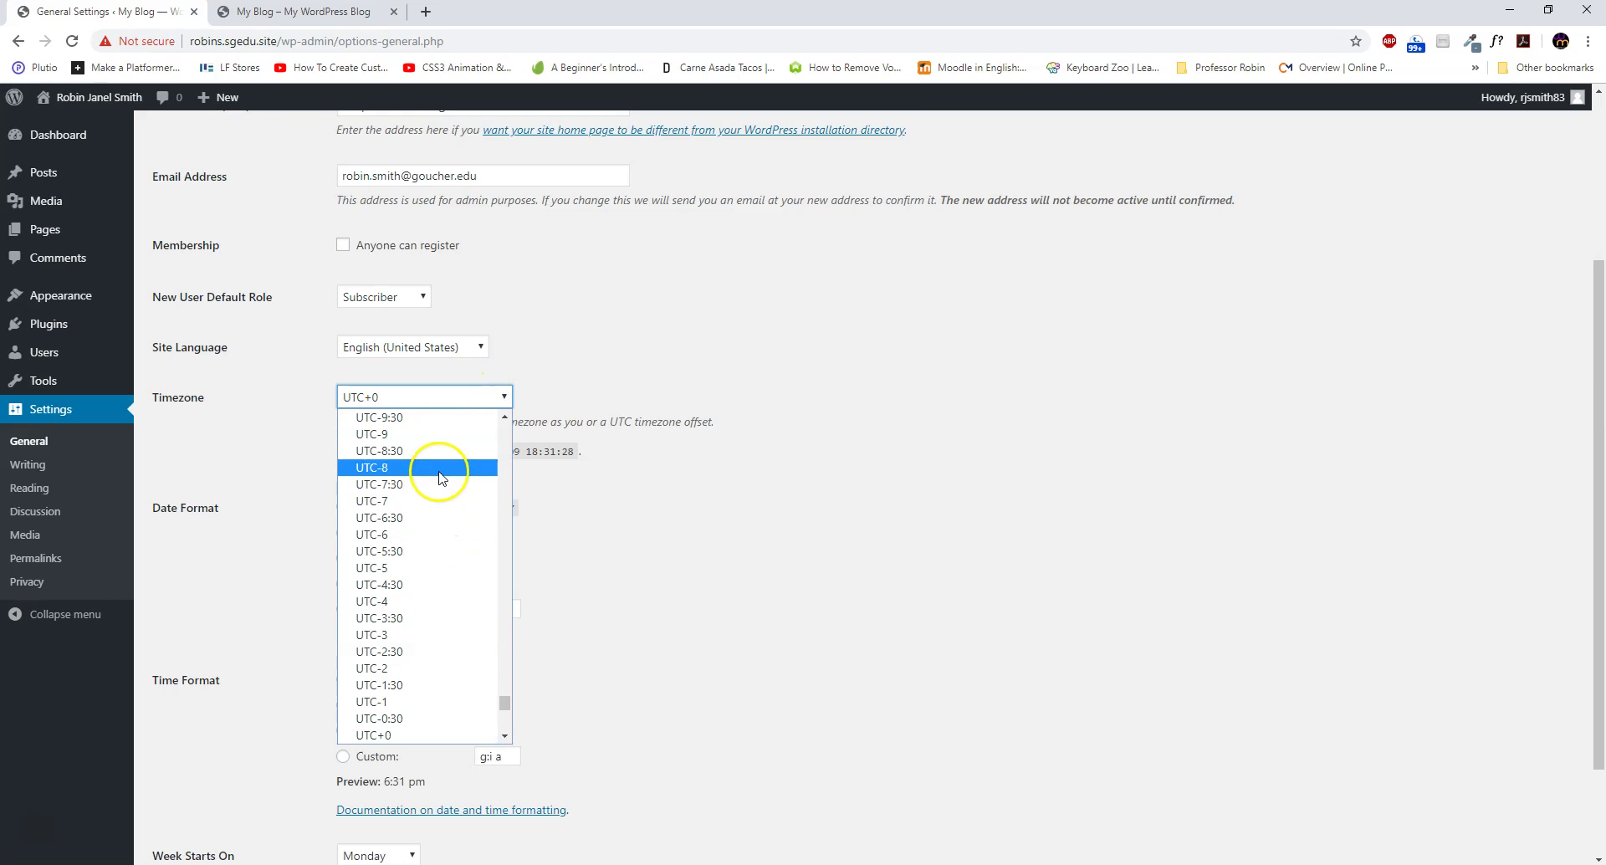
{"action": "scroll", "coordinate": [438, 447], "scroll_direction": "up", "scroll_amount": 8}
{"action": "scroll", "coordinate": [423, 466], "scroll_direction": "down", "scroll_amount": 9}
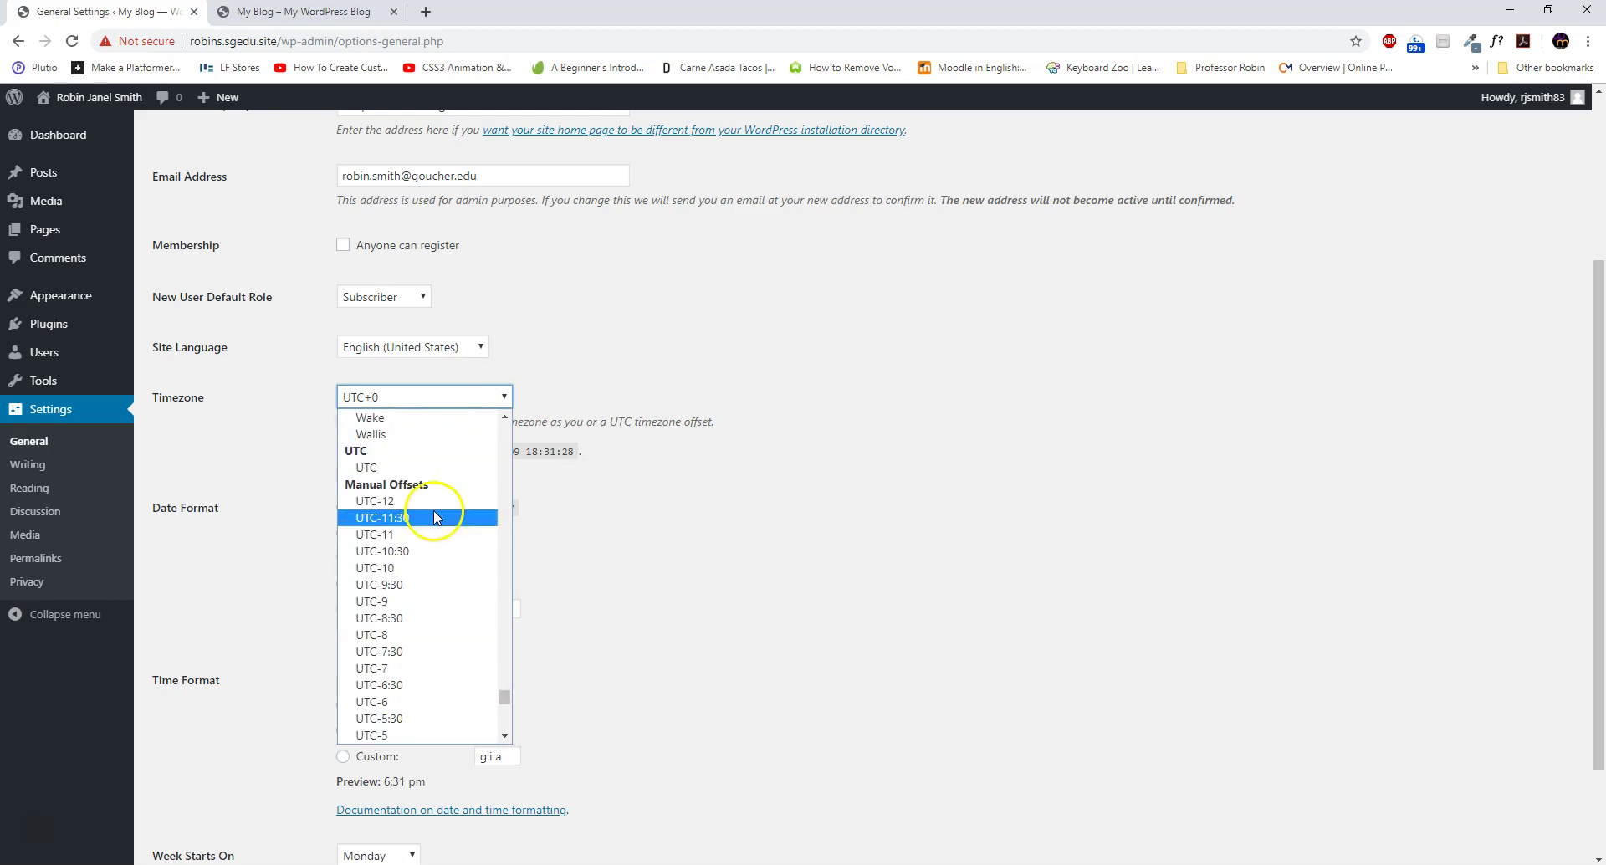
{"action": "scroll", "coordinate": [402, 502], "scroll_direction": "up", "scroll_amount": 2}
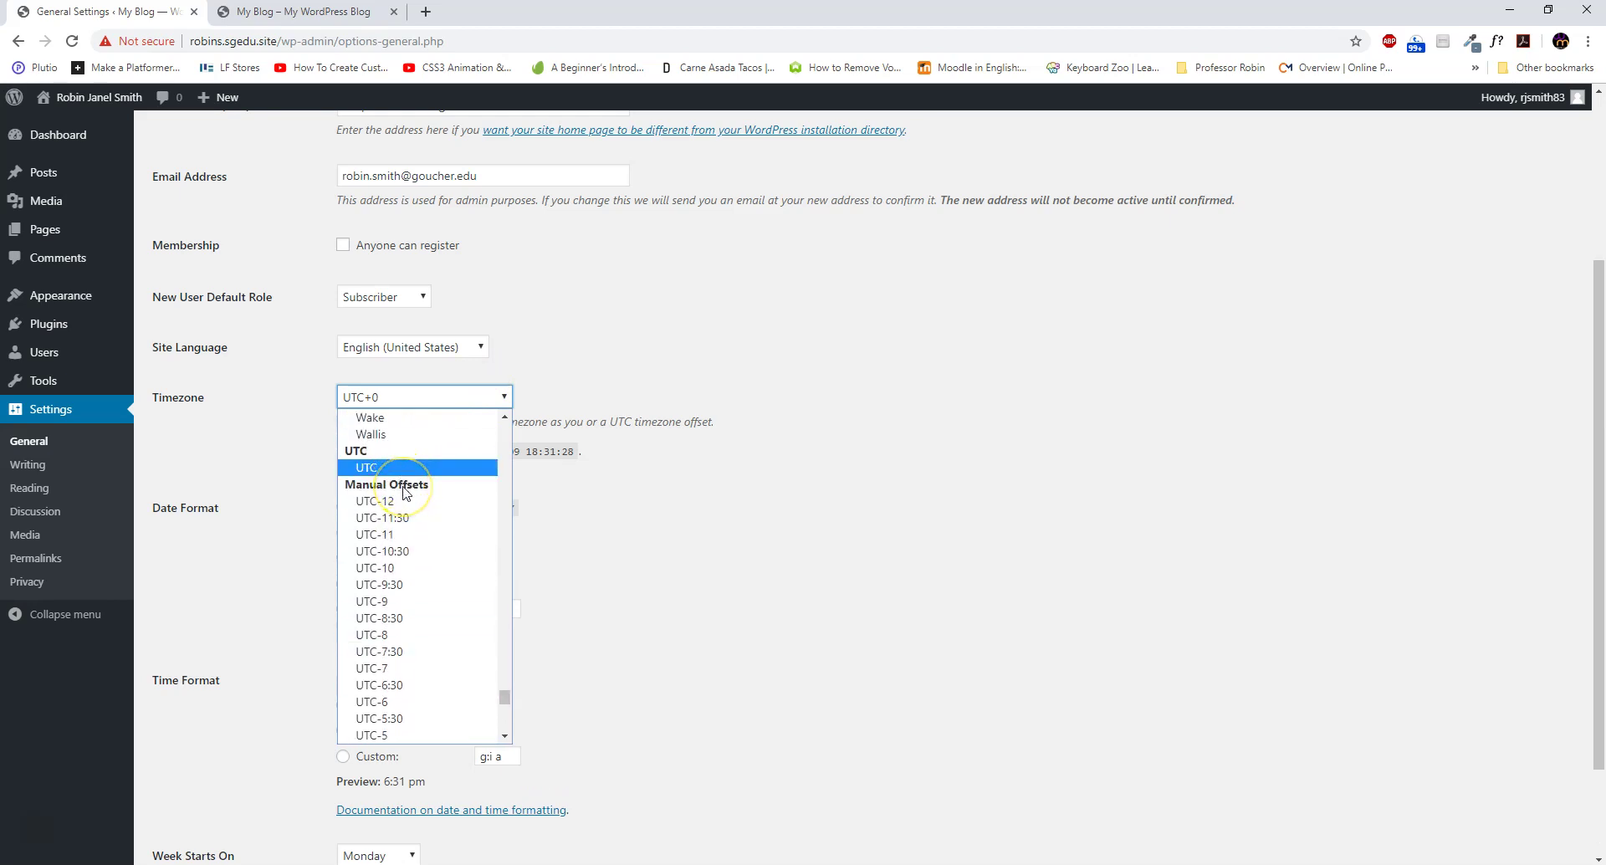
{"action": "scroll", "coordinate": [406, 494], "scroll_direction": "up", "scroll_amount": 20}
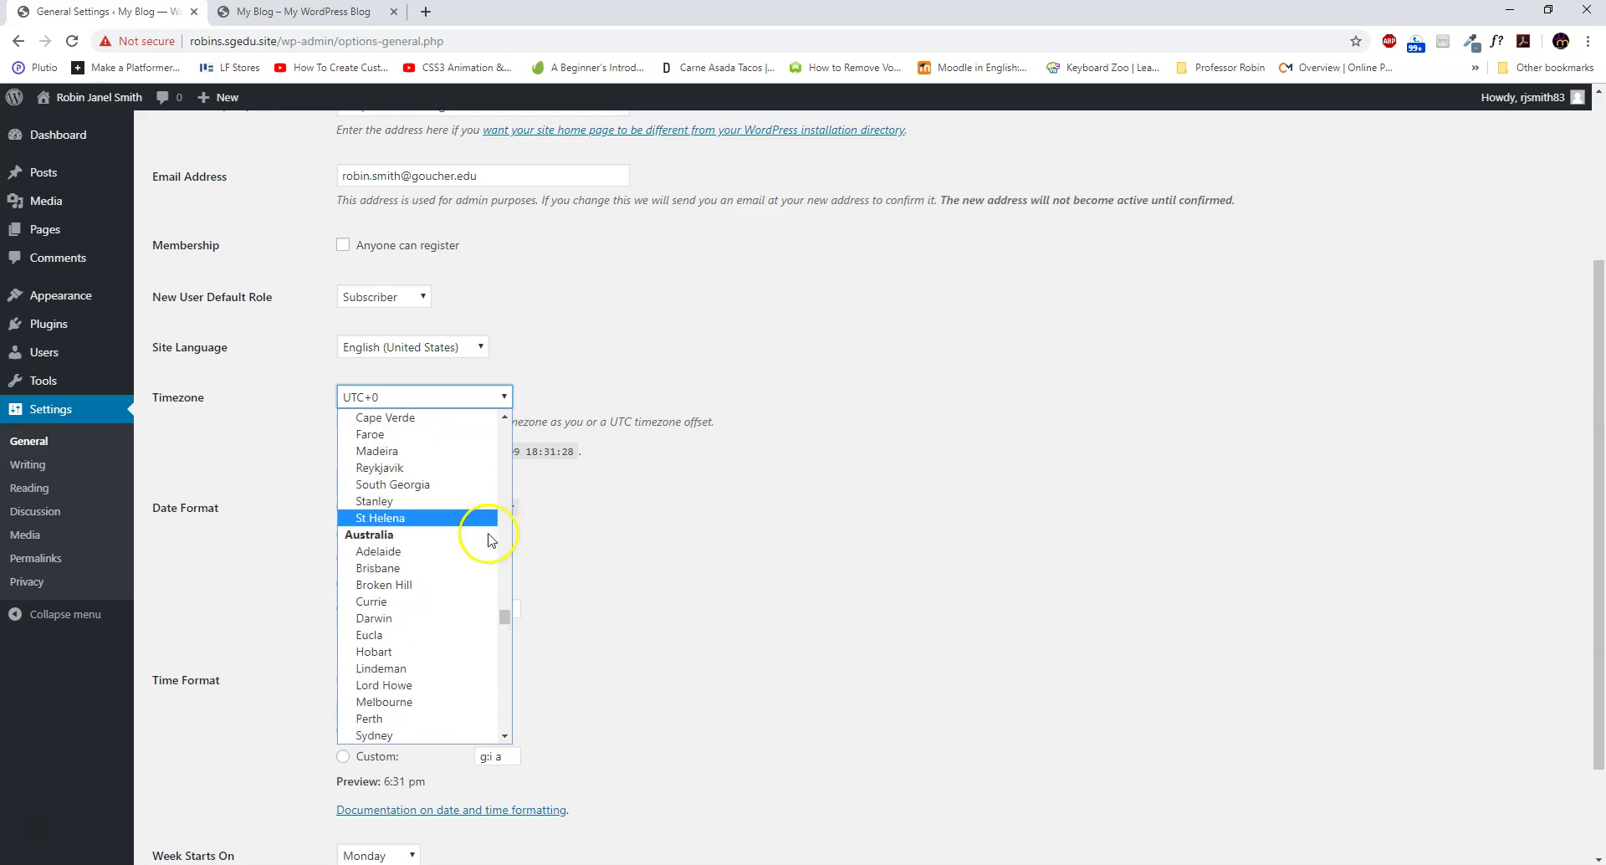
{"action": "left_click_drag", "start_coordinate": [507, 611], "coordinate": [502, 598]}
{"action": "scroll", "coordinate": [415, 516], "scroll_direction": "up", "scroll_amount": 10}
{"action": "scroll", "coordinate": [415, 516], "scroll_direction": "up", "scroll_amount": 20}
{"action": "left_click_drag", "start_coordinate": [416, 516], "coordinate": [403, 483]}
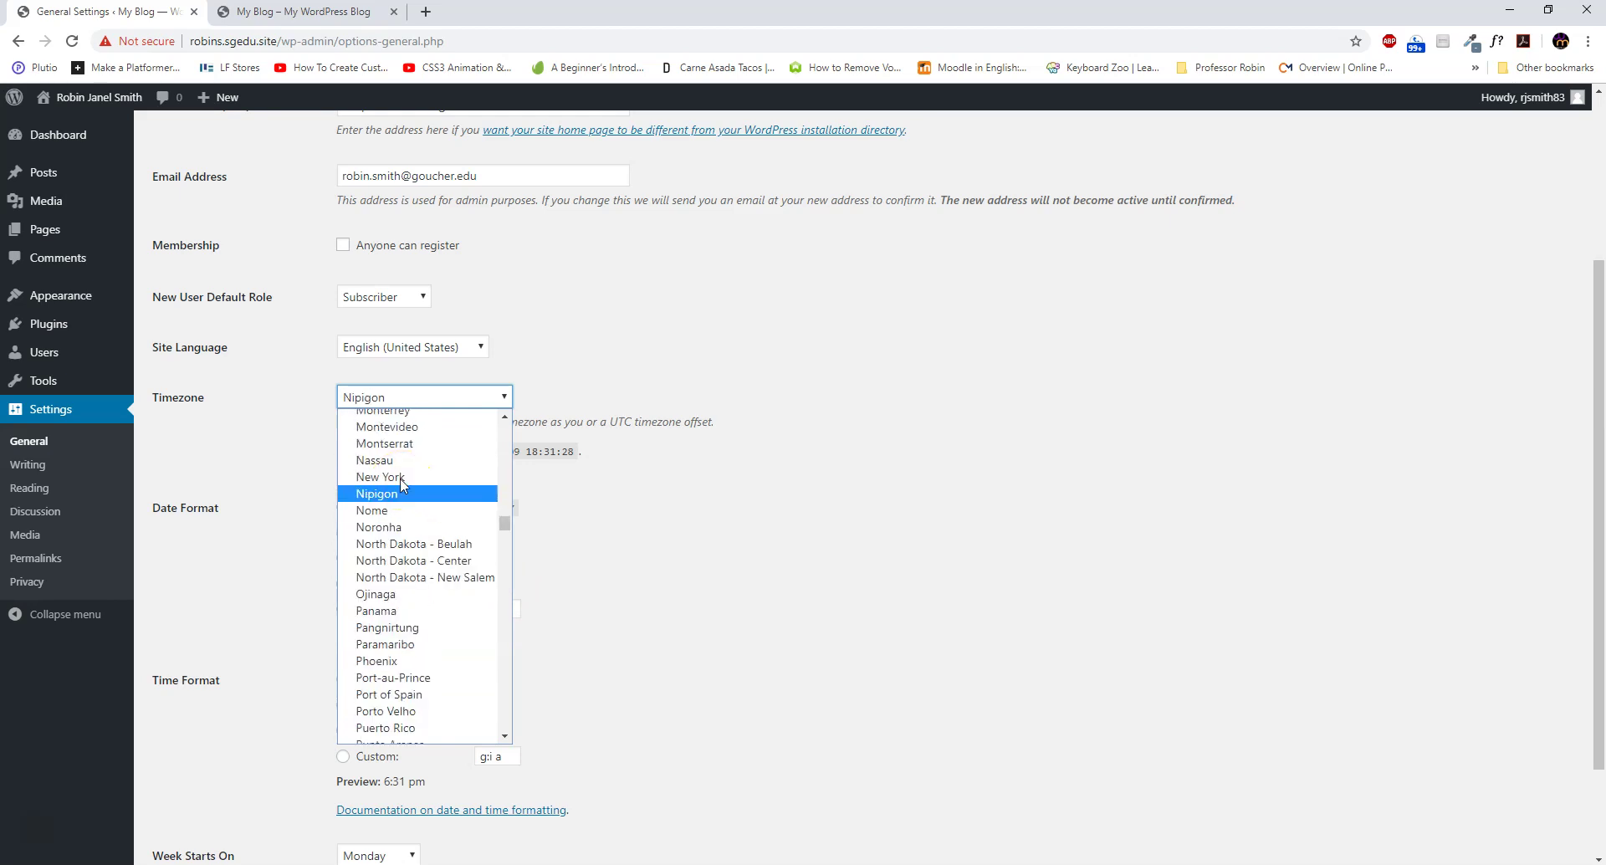
{"action": "left_click", "coordinate": [402, 478]}
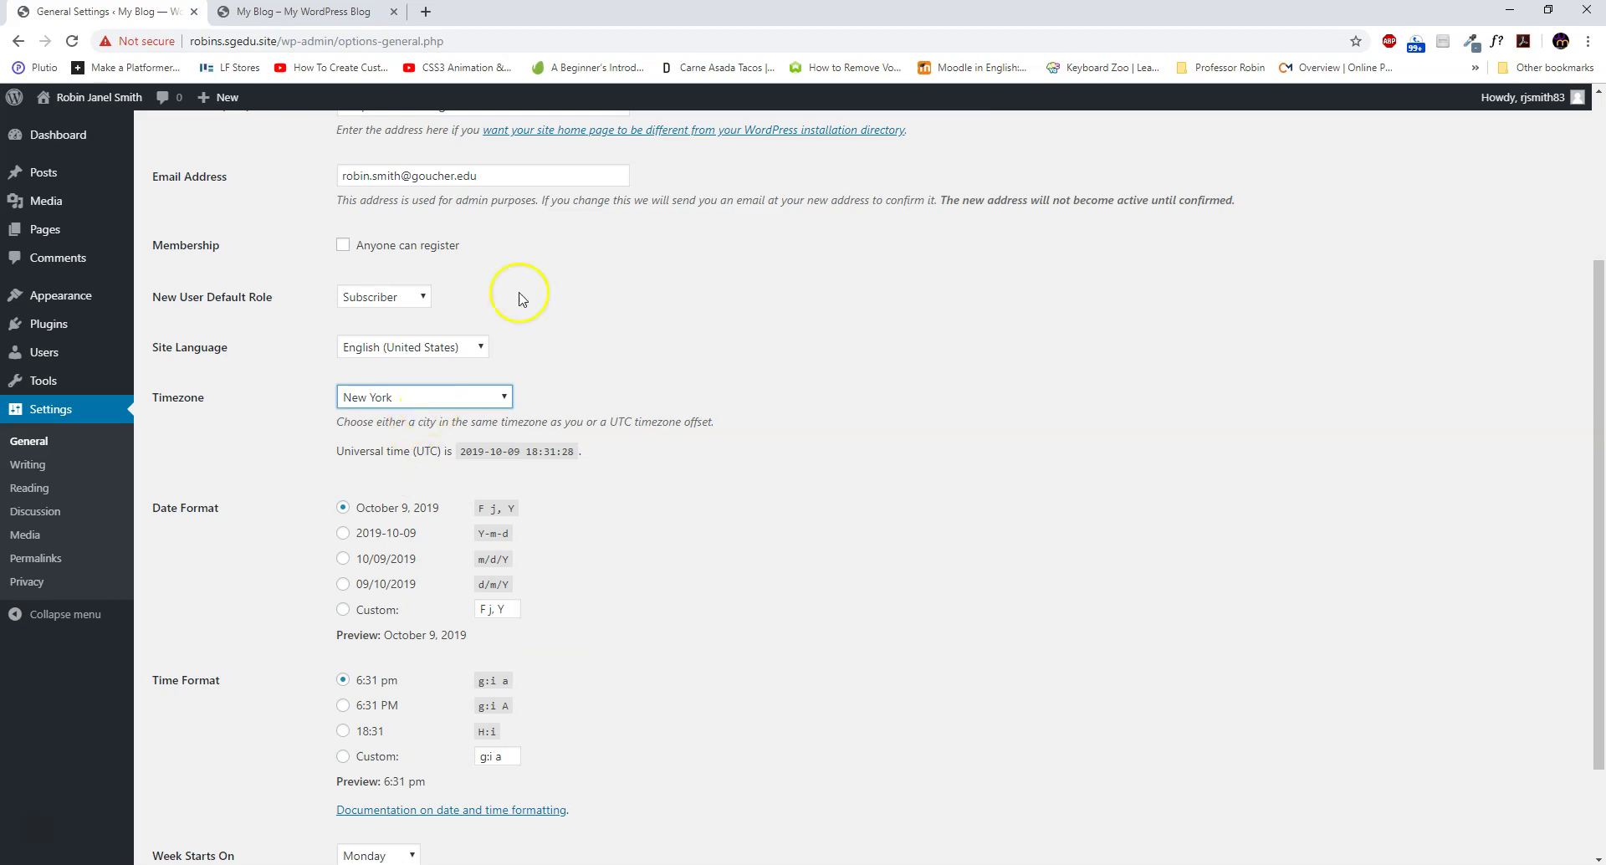
Reopen the timezone list and confirm New York as the site timezone.
{"action": "left_click", "coordinate": [506, 399]}
{"action": "left_click_drag", "start_coordinate": [505, 507], "coordinate": [501, 411]}
{"action": "scroll", "coordinate": [463, 466], "scroll_direction": "down", "scroll_amount": 4}
{"action": "scroll", "coordinate": [456, 464], "scroll_direction": "down", "scroll_amount": 12}
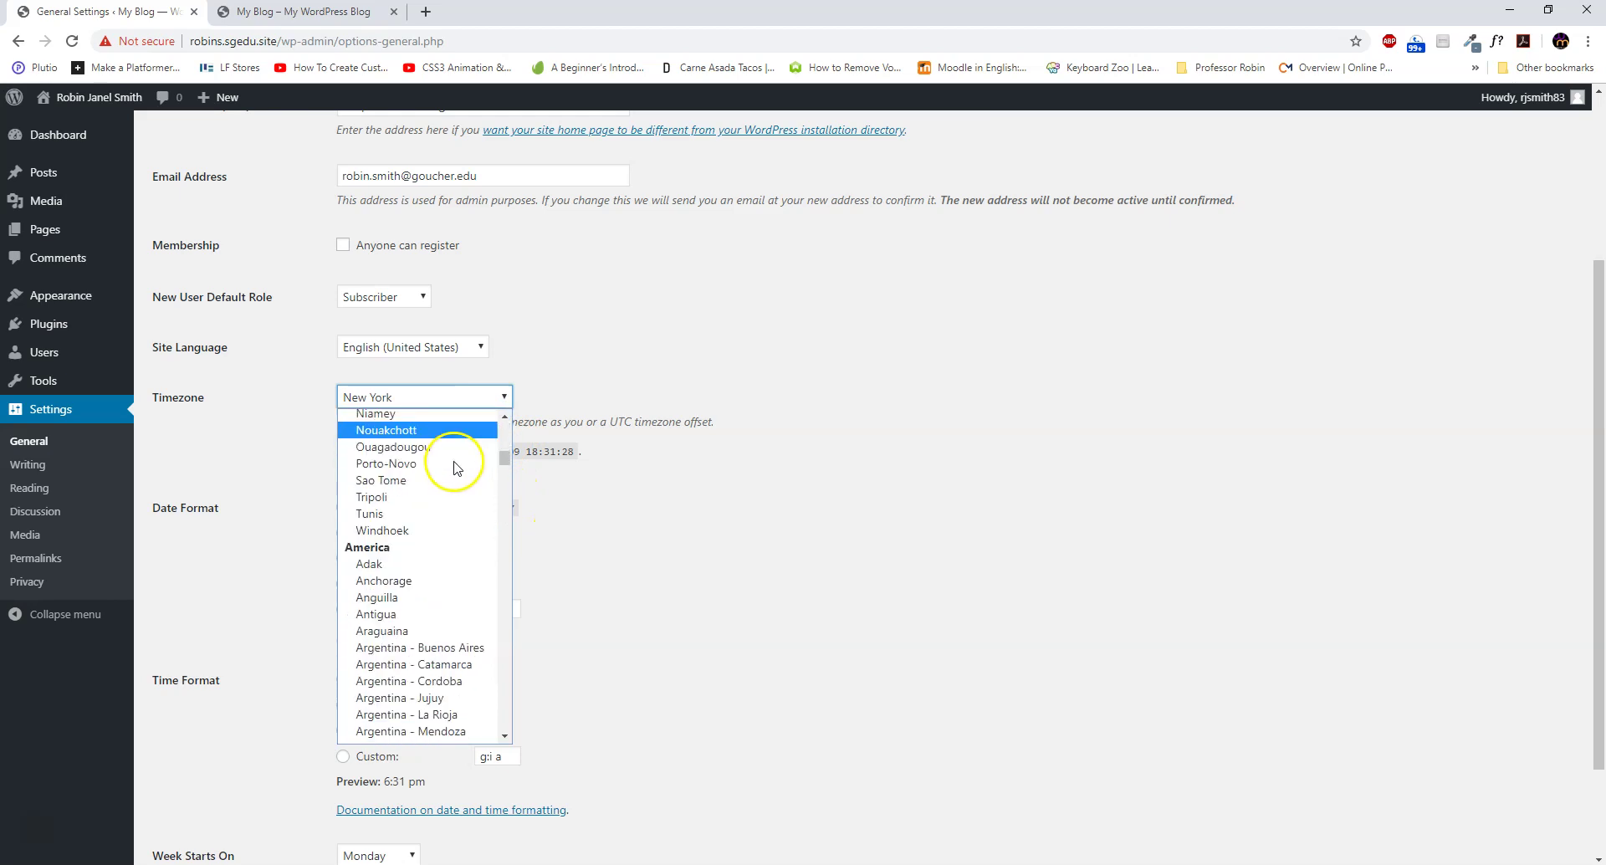
{"action": "scroll", "coordinate": [443, 443], "scroll_direction": "up", "scroll_amount": 2}
{"action": "scroll", "coordinate": [417, 493], "scroll_direction": "down", "scroll_amount": 15}
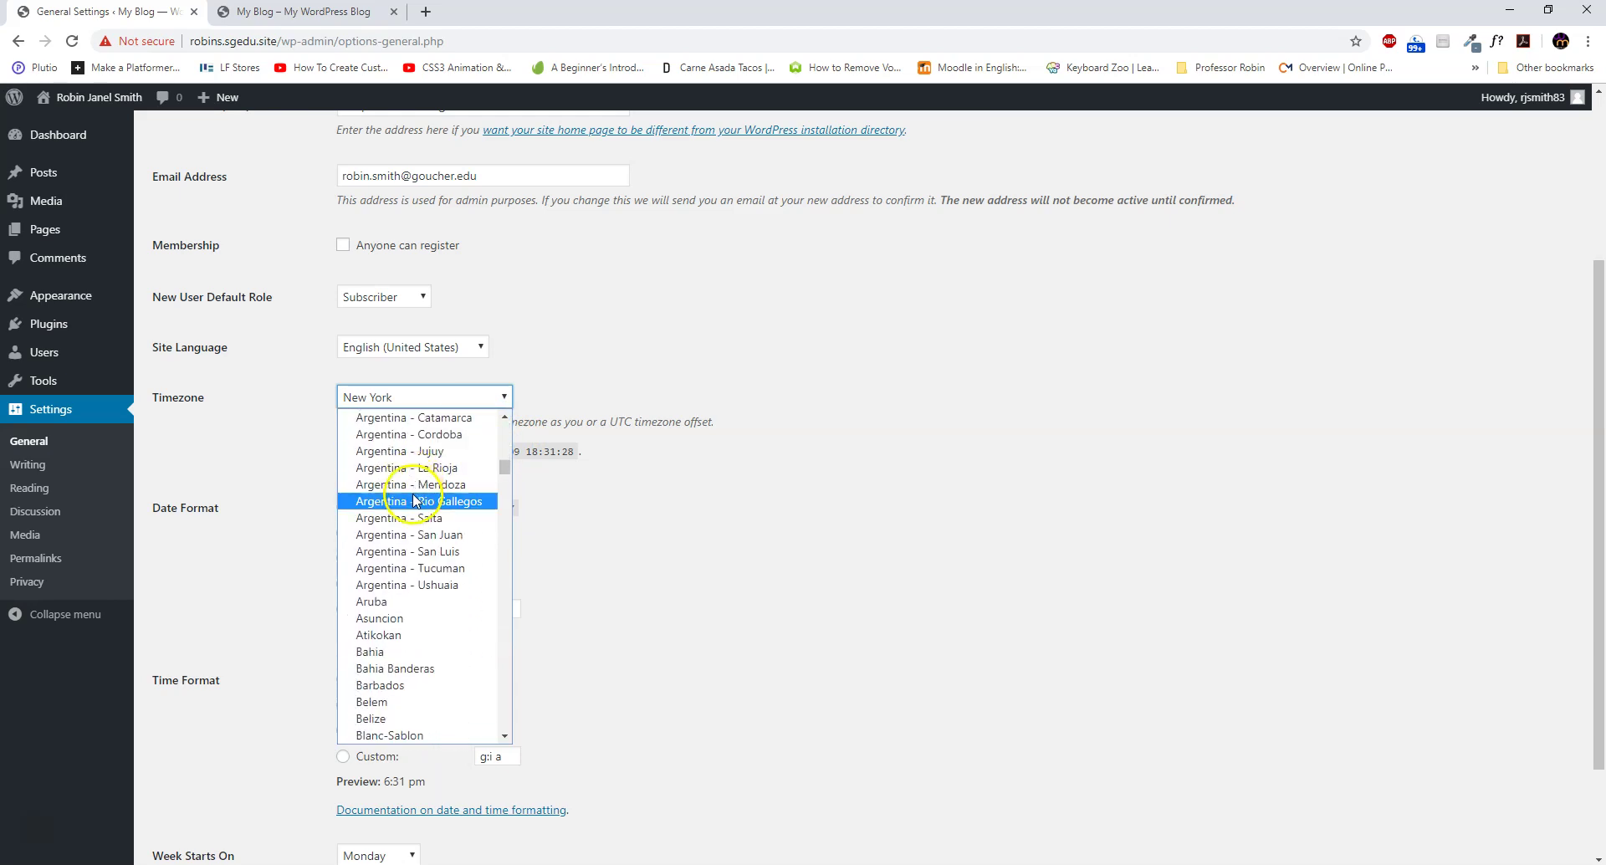
{"action": "scroll", "coordinate": [398, 495], "scroll_direction": "up", "scroll_amount": 3}
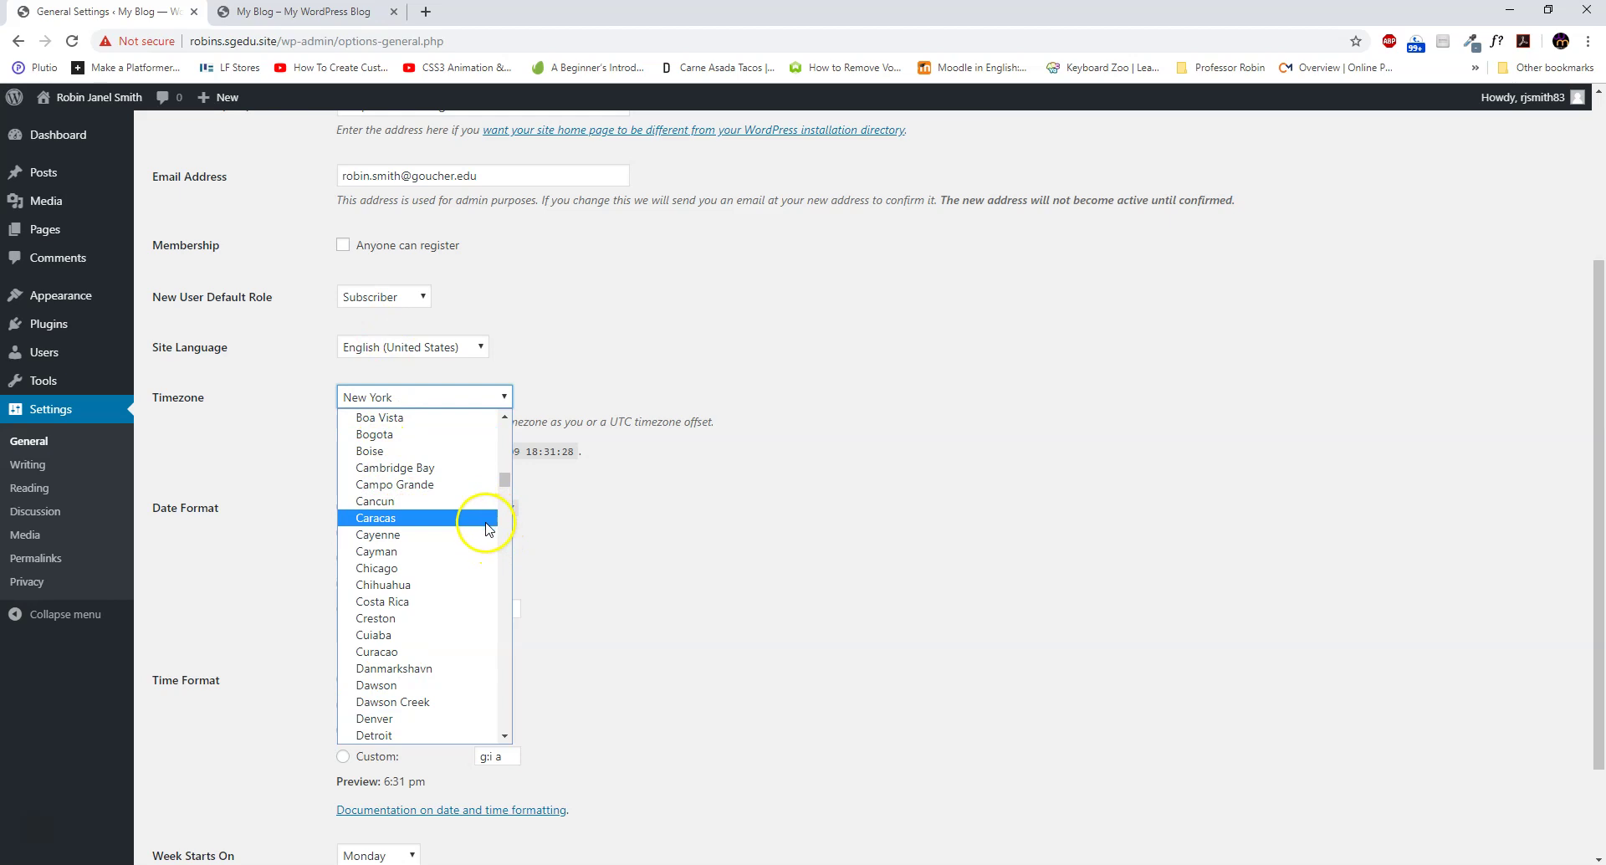
{"action": "scroll", "coordinate": [480, 559], "scroll_direction": "down", "scroll_amount": 2}
{"action": "scroll", "coordinate": [481, 560], "scroll_direction": "down", "scroll_amount": 8}
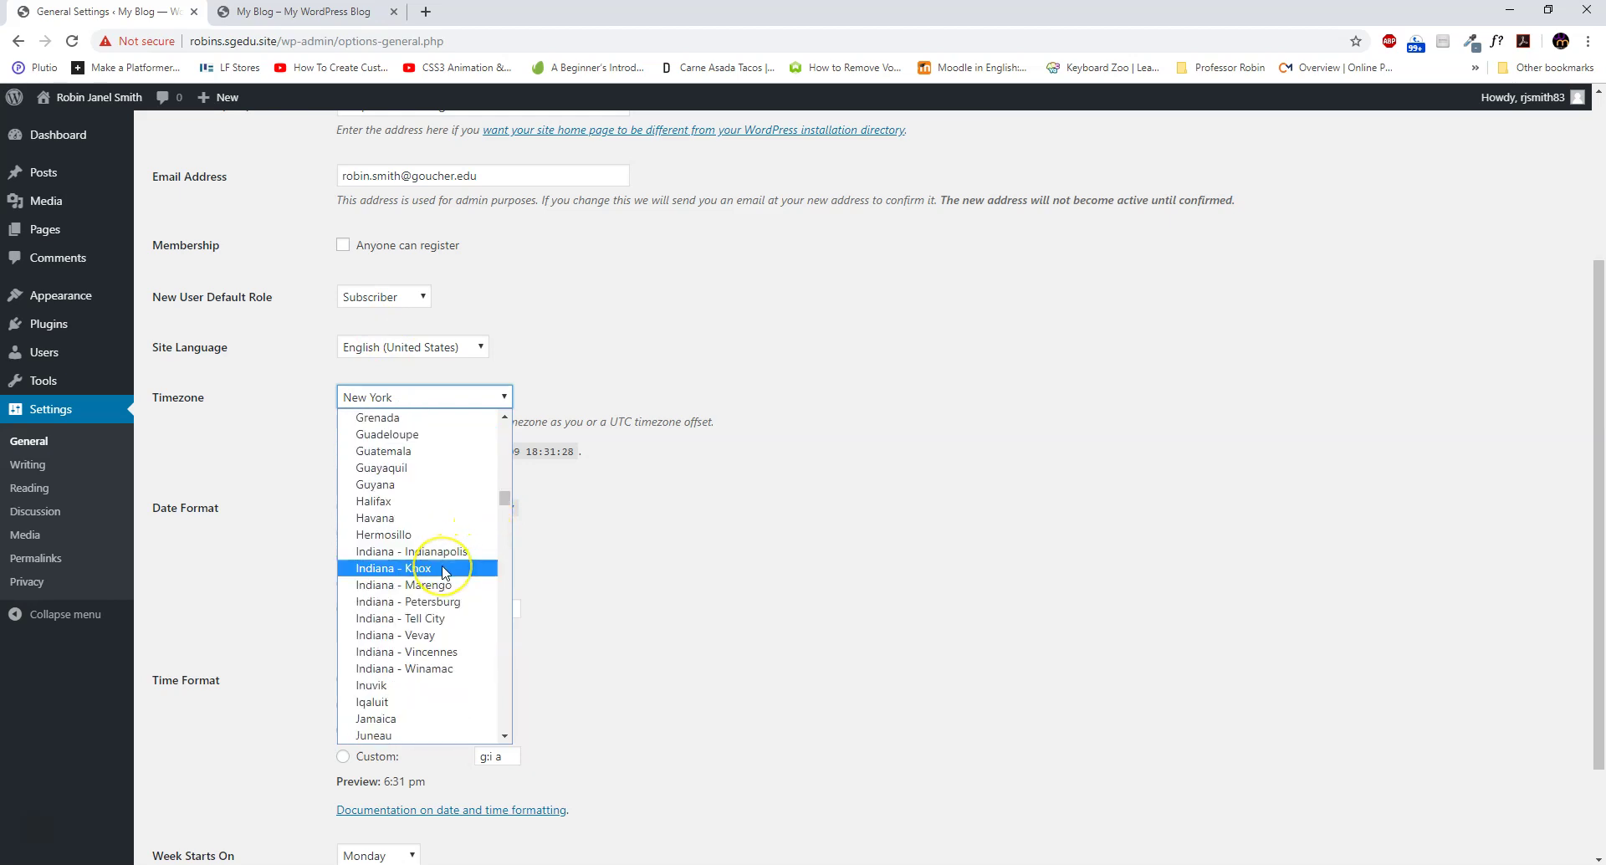
{"action": "scroll", "coordinate": [447, 577], "scroll_direction": "down", "scroll_amount": 3}
{"action": "scroll", "coordinate": [419, 619], "scroll_direction": "down", "scroll_amount": 6}
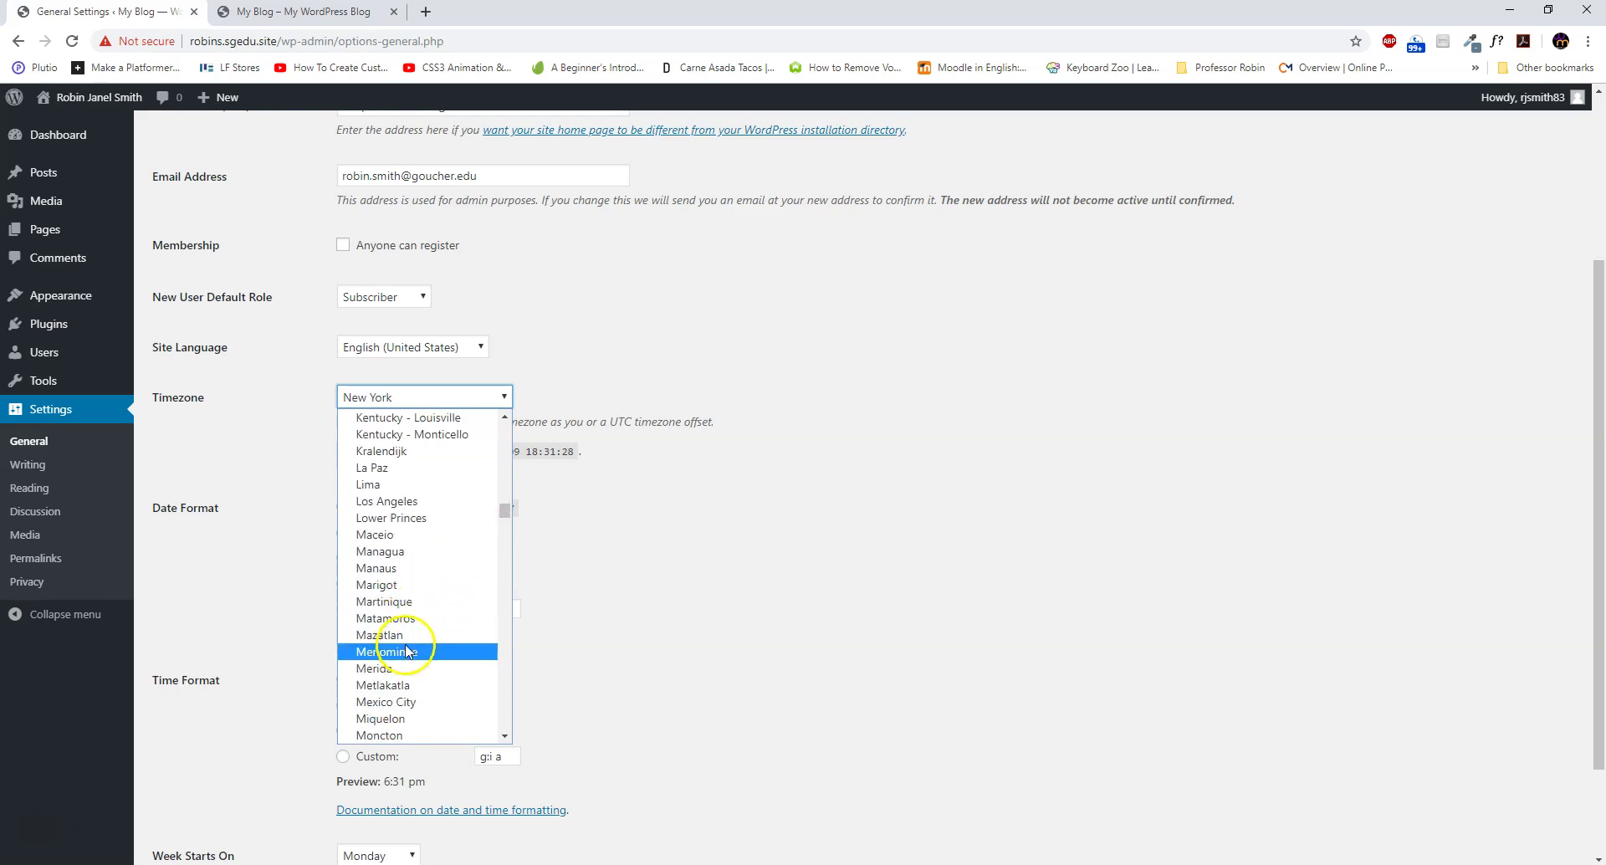
{"action": "left_click", "coordinate": [404, 648]}
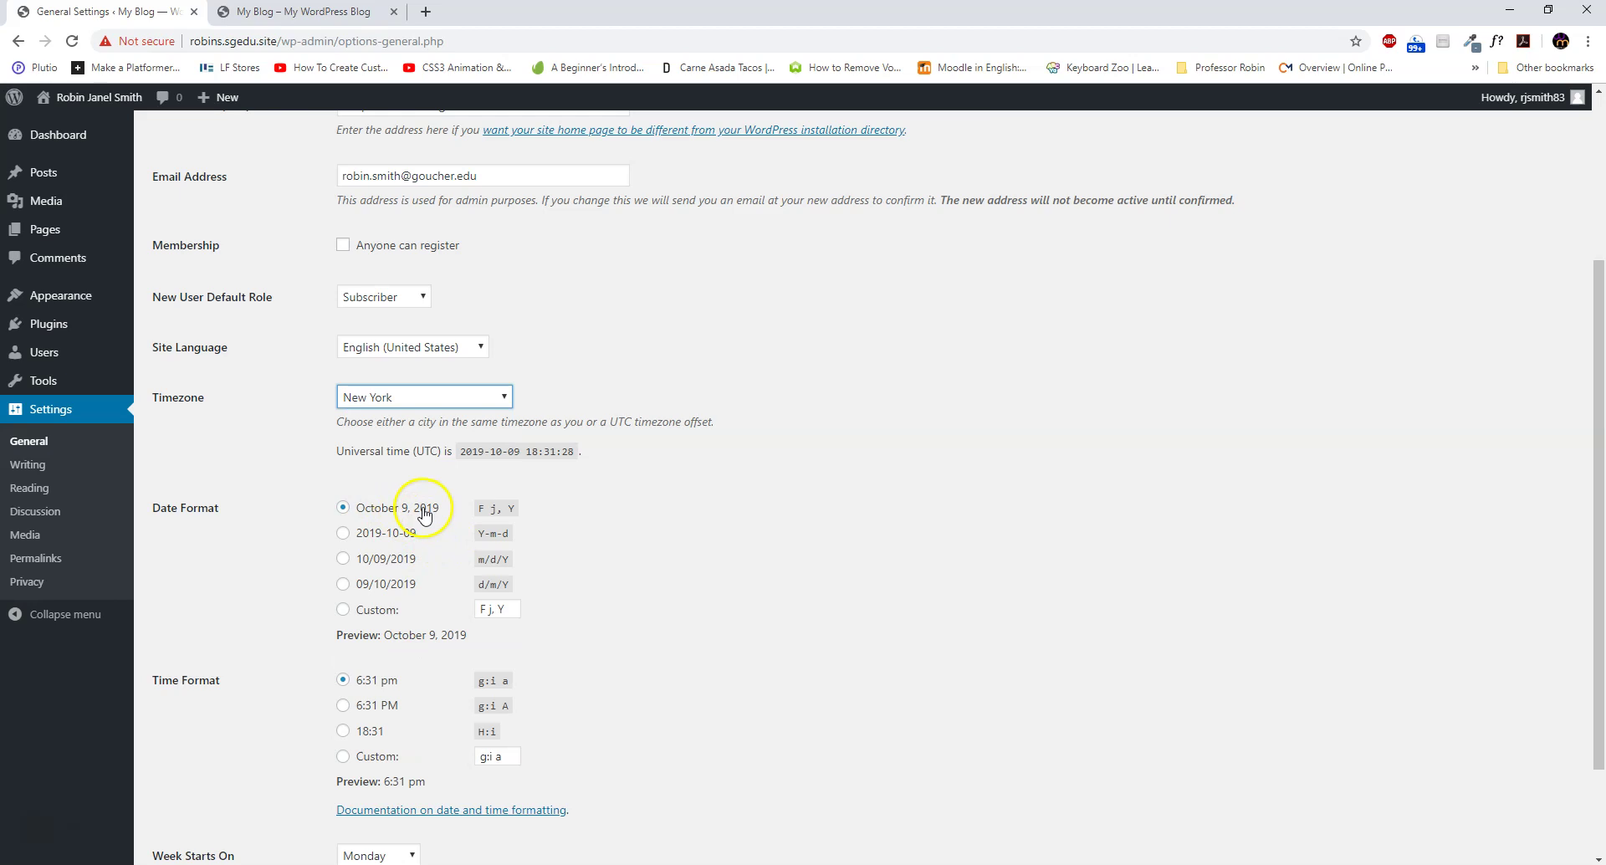
{"action": "scroll", "coordinate": [368, 602], "scroll_direction": "down", "scroll_amount": 1}
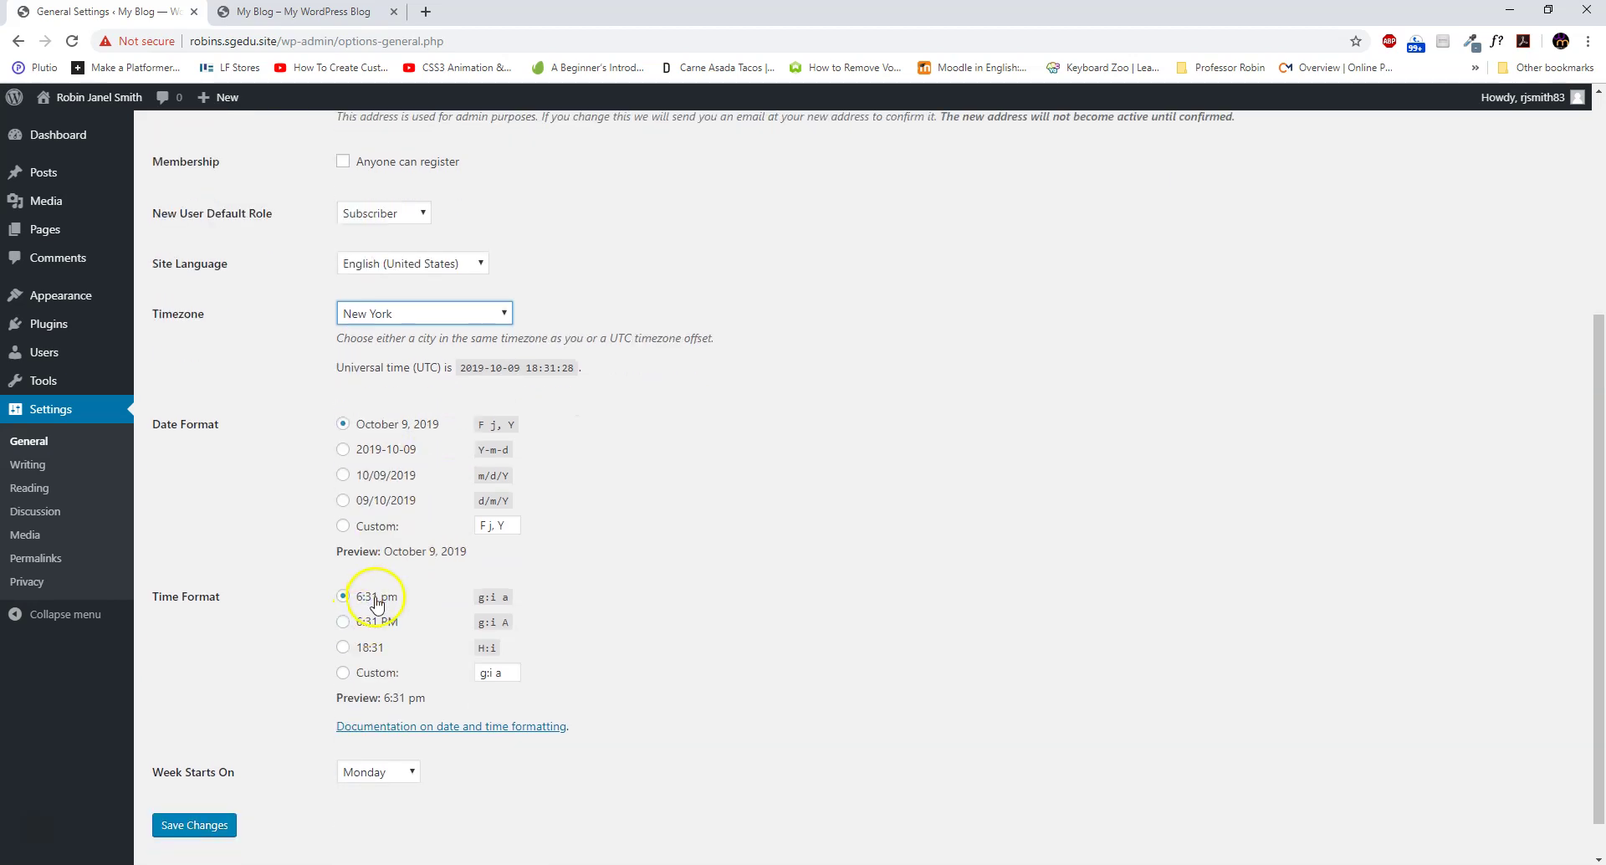
{"action": "scroll", "coordinate": [376, 602], "scroll_direction": "down", "scroll_amount": 1}
Set Week Starts On to Sunday and save the general settings.
{"action": "left_click", "coordinate": [390, 728]}
{"action": "left_click", "coordinate": [370, 749]}
{"action": "left_click", "coordinate": [194, 781]}
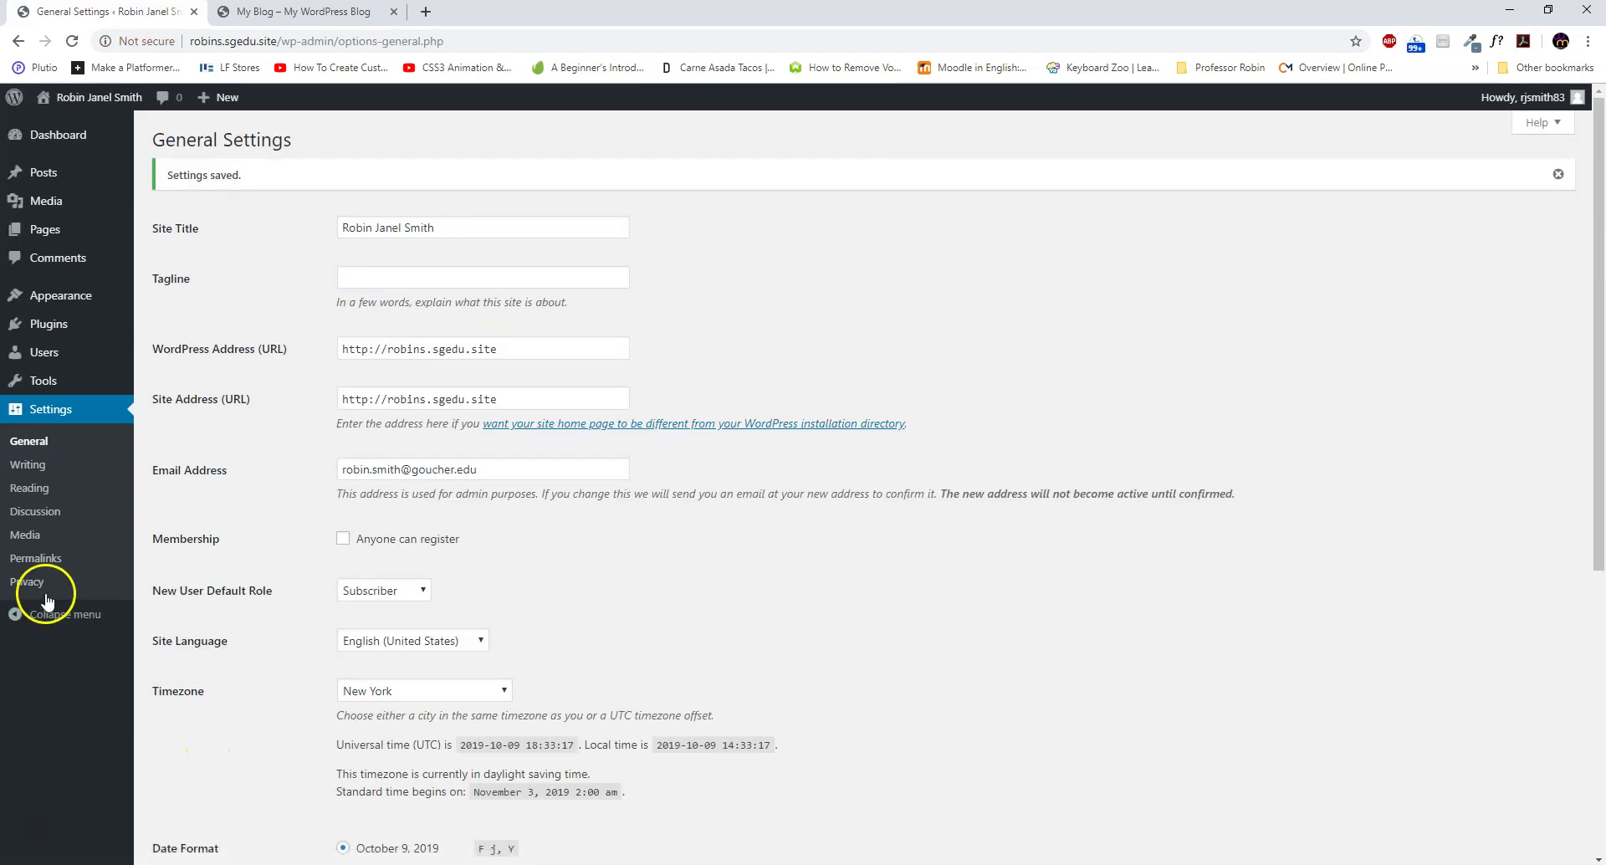
Reload the live site tab to verify the changes, then go to Reading settings.
{"action": "left_click", "coordinate": [251, 12]}
{"action": "left_click", "coordinate": [70, 41]}
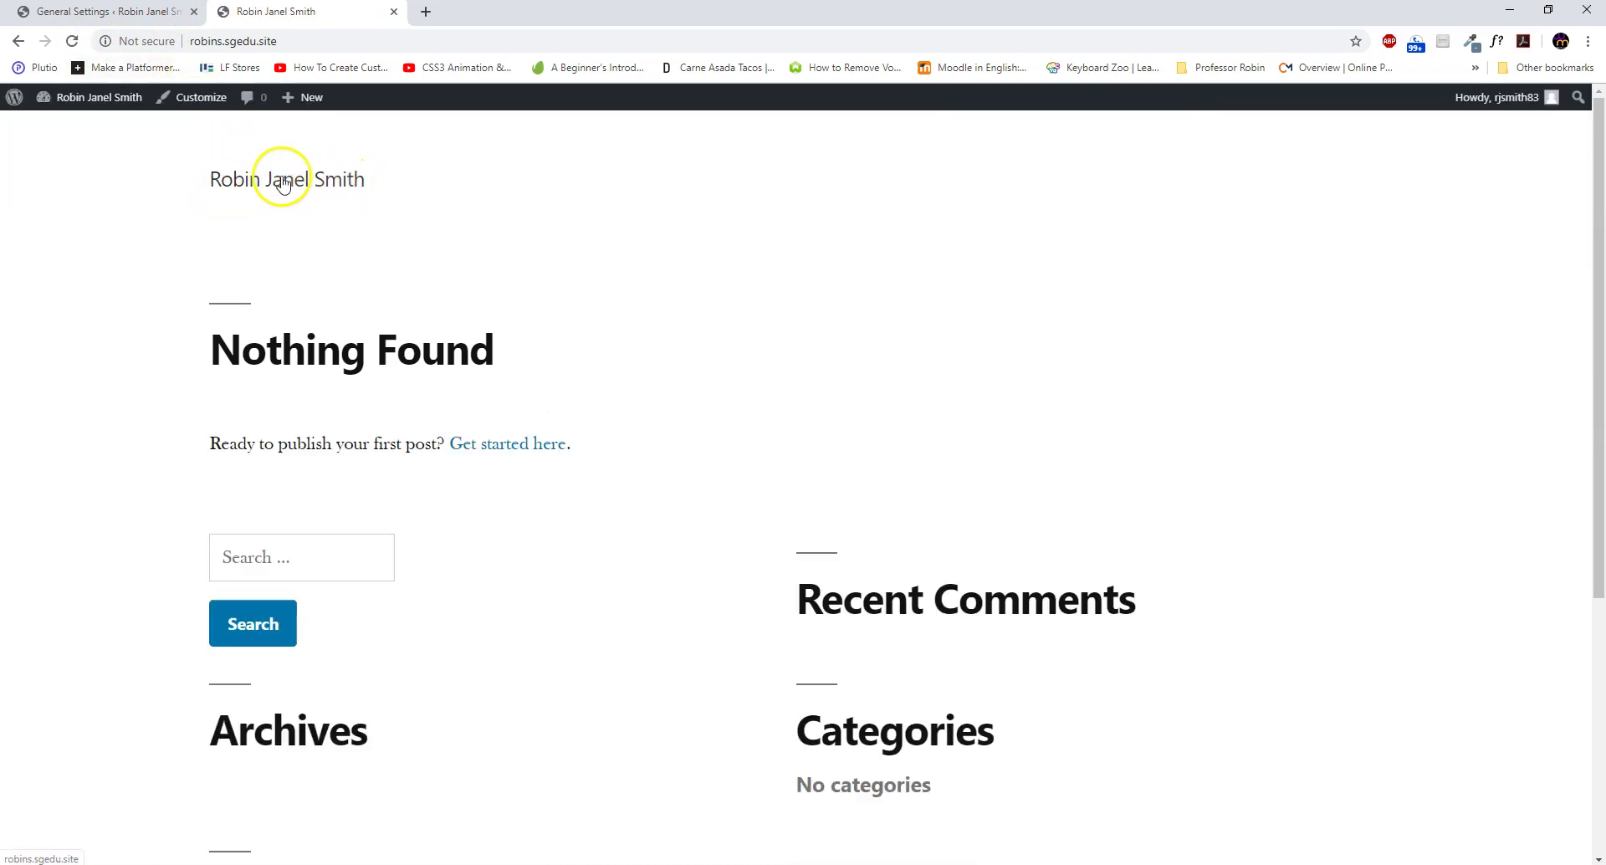
{"action": "left_click", "coordinate": [138, 13]}
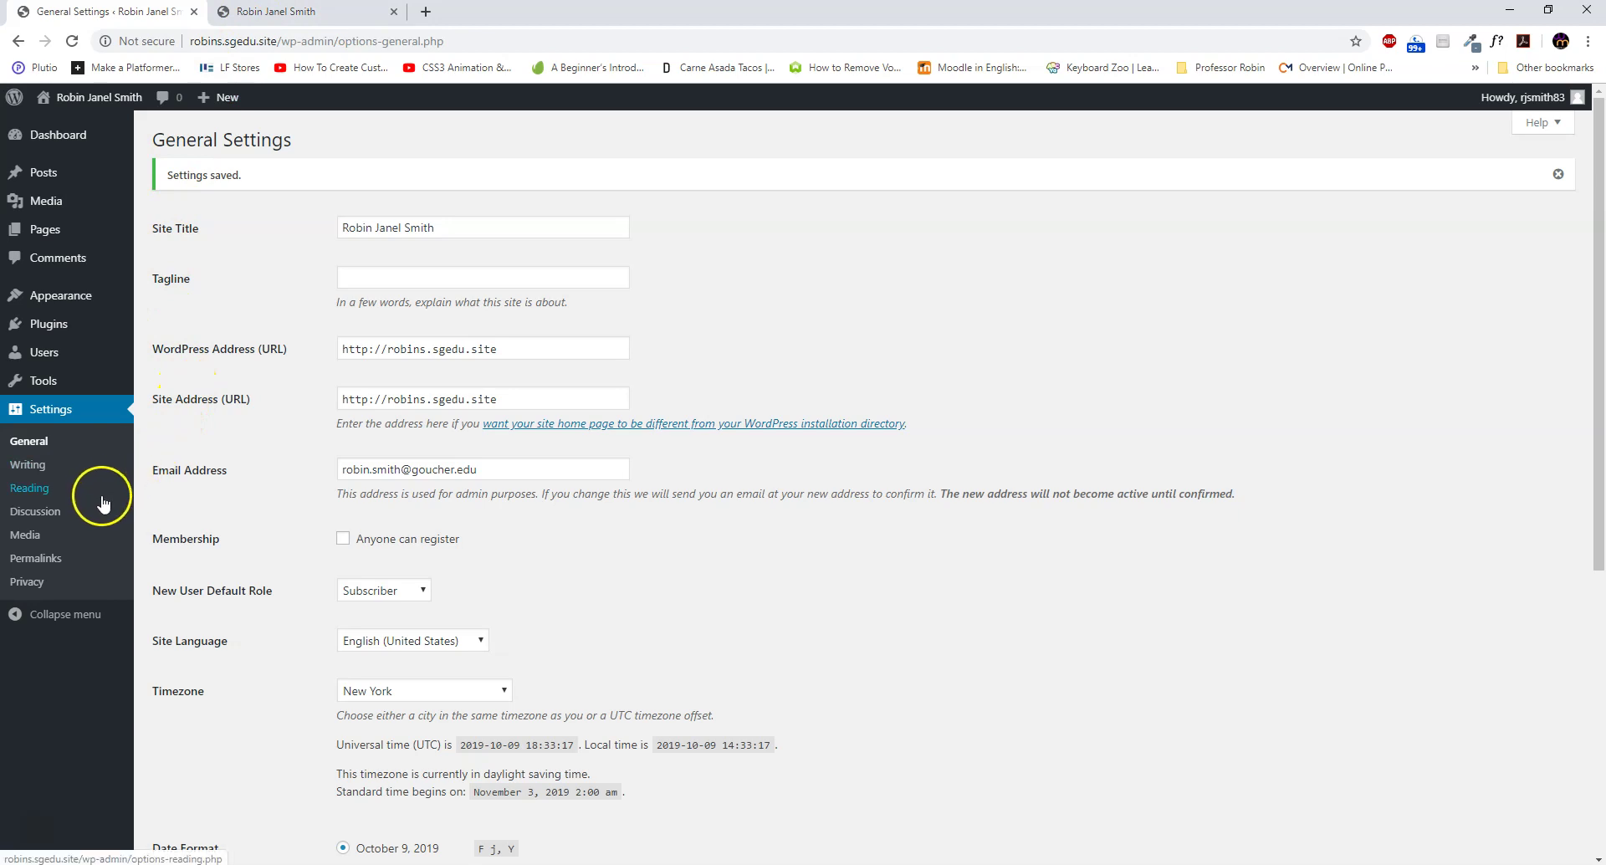
{"action": "left_click", "coordinate": [26, 493]}
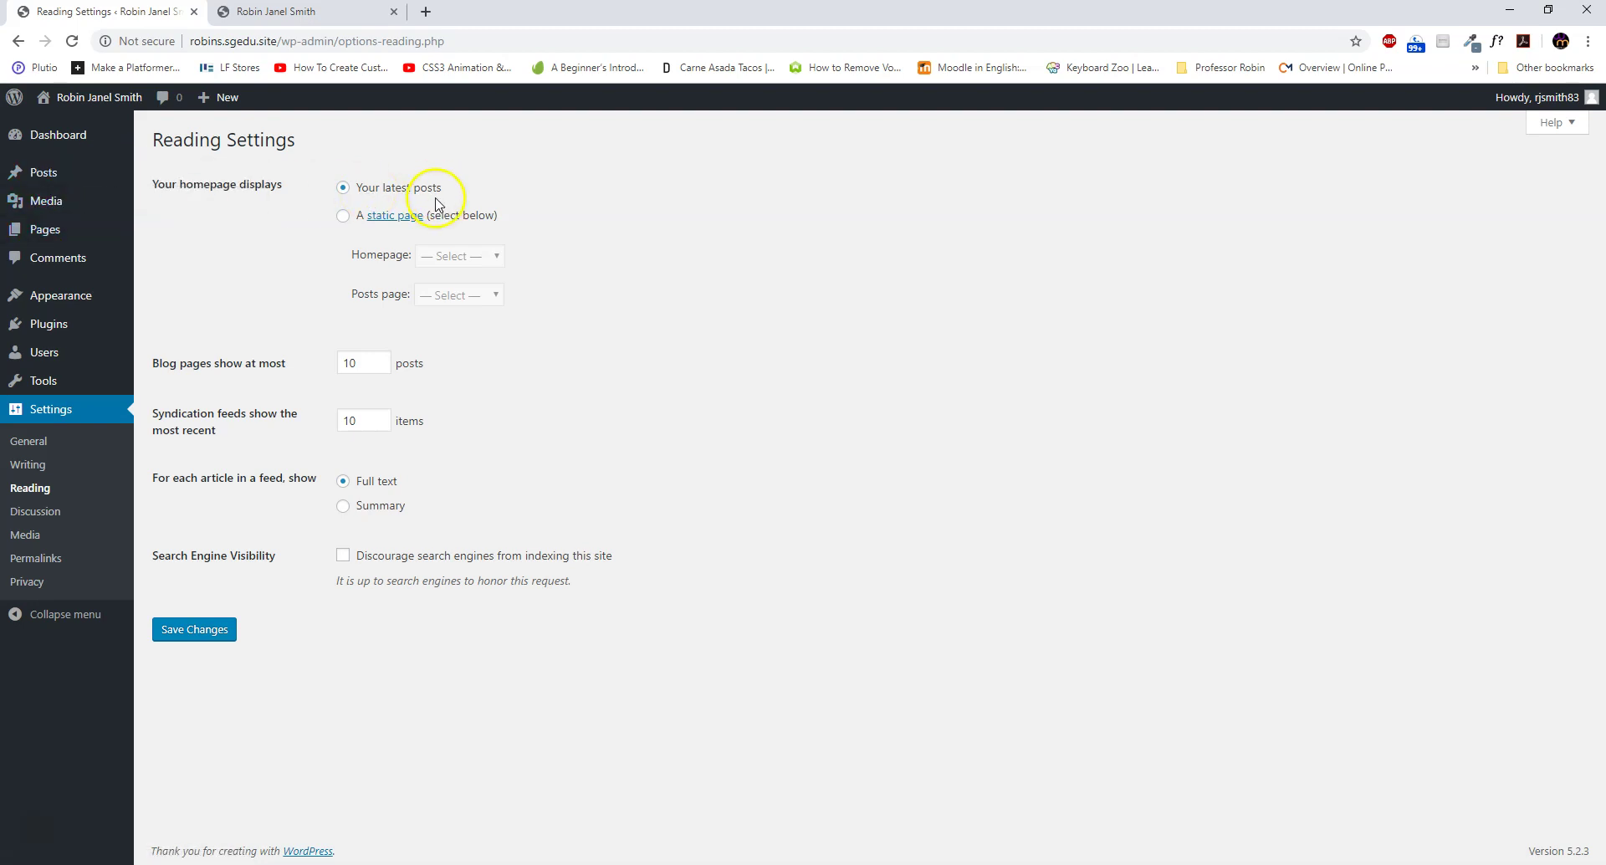
Choose 'A static page' for the homepage with Sample Page selected in Reading settings.
{"action": "mouse_move", "coordinate": [66, 185]}
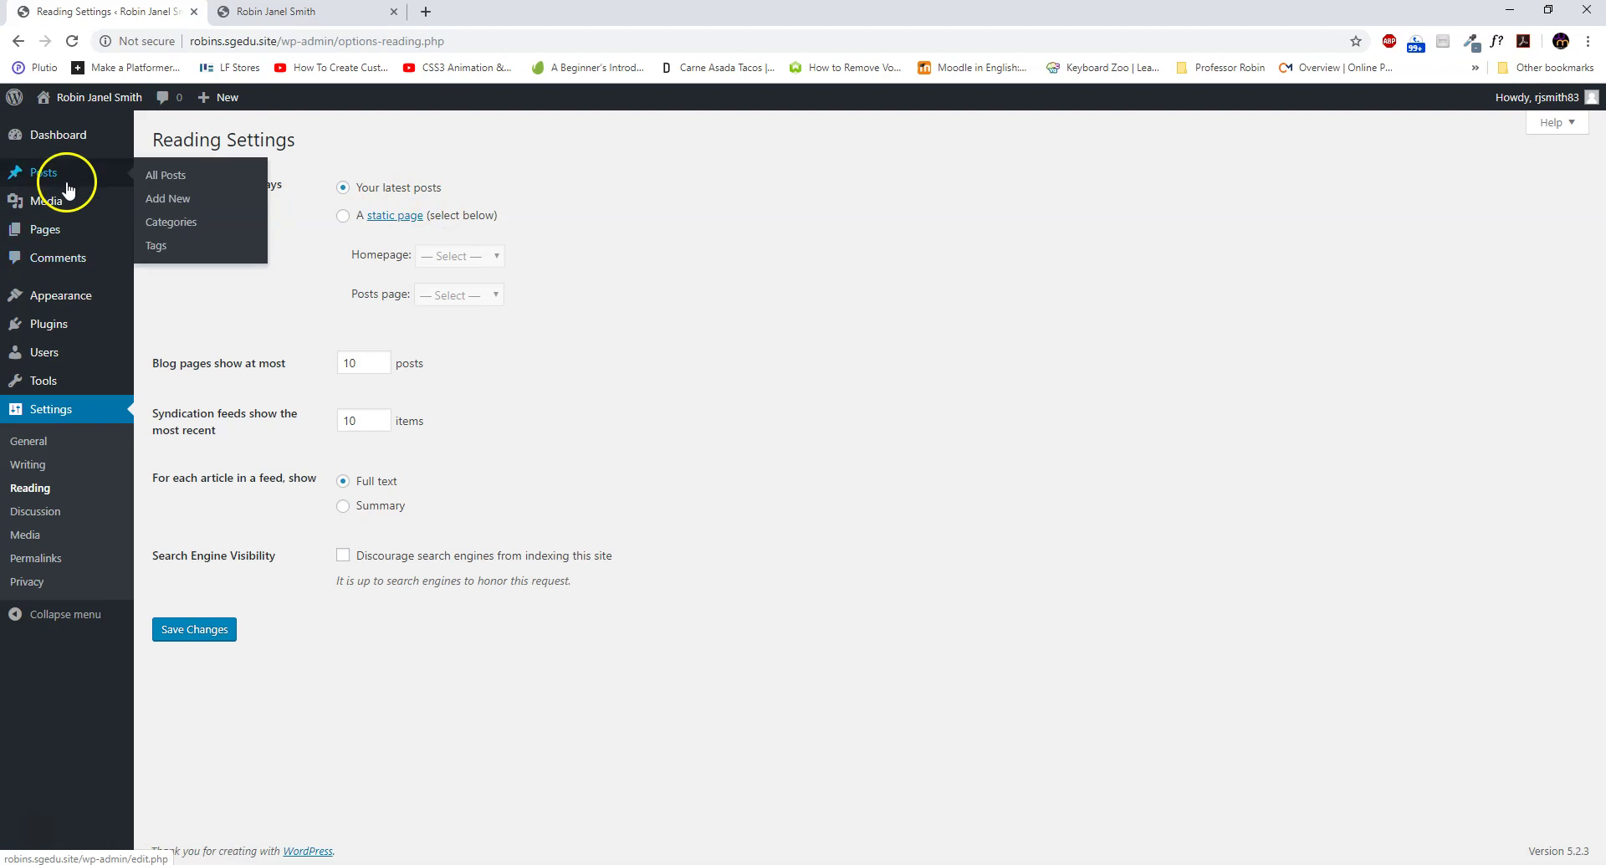
{"action": "mouse_move", "coordinate": [76, 227]}
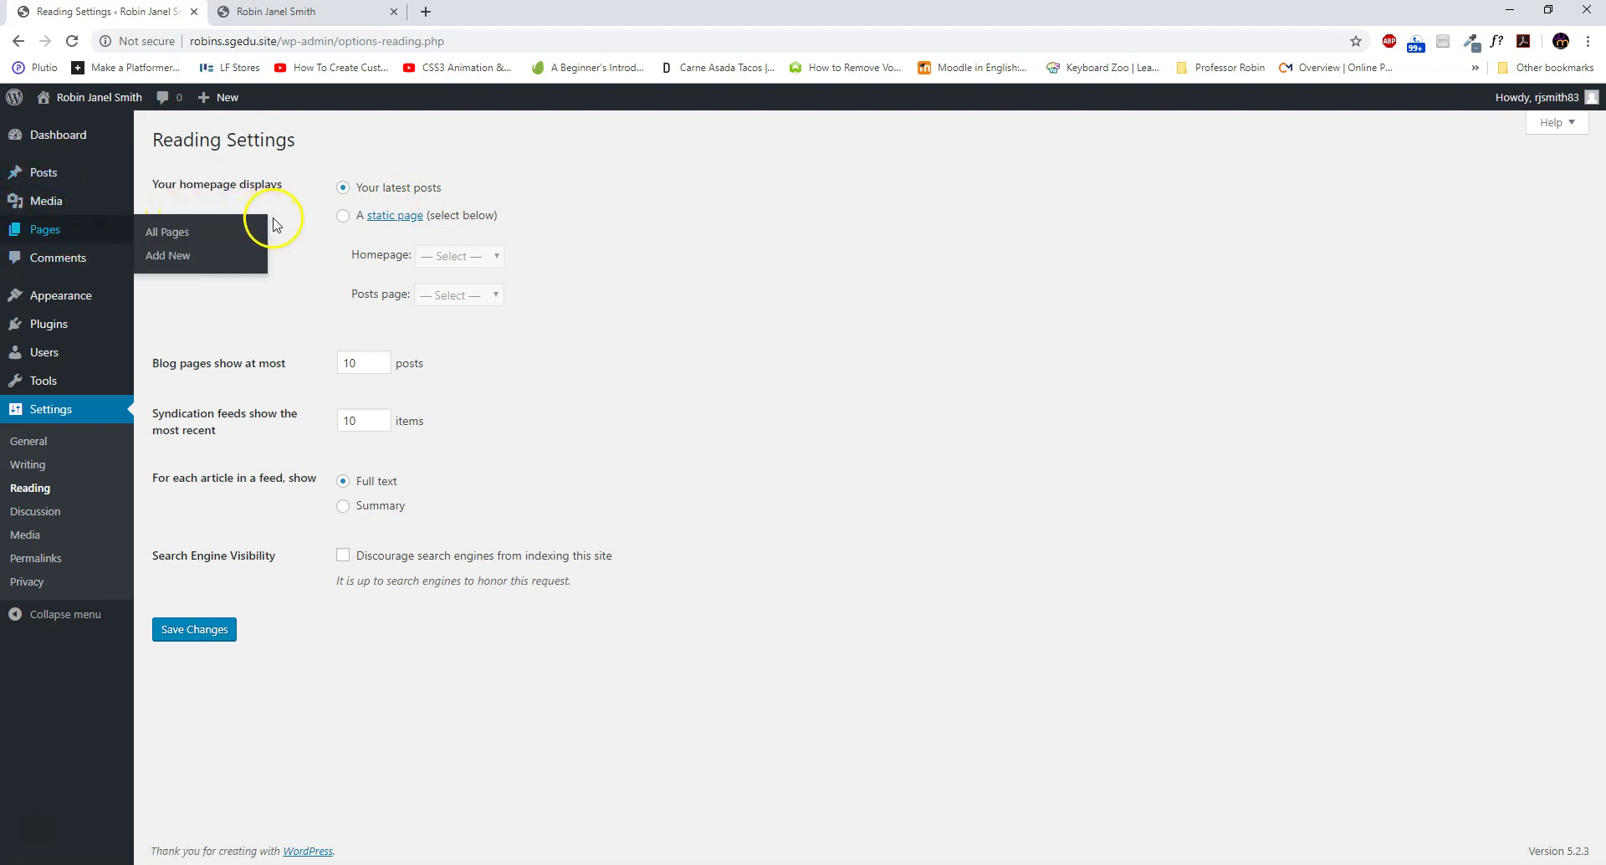
{"action": "left_click", "coordinate": [344, 219]}
{"action": "left_click", "coordinate": [425, 255]}
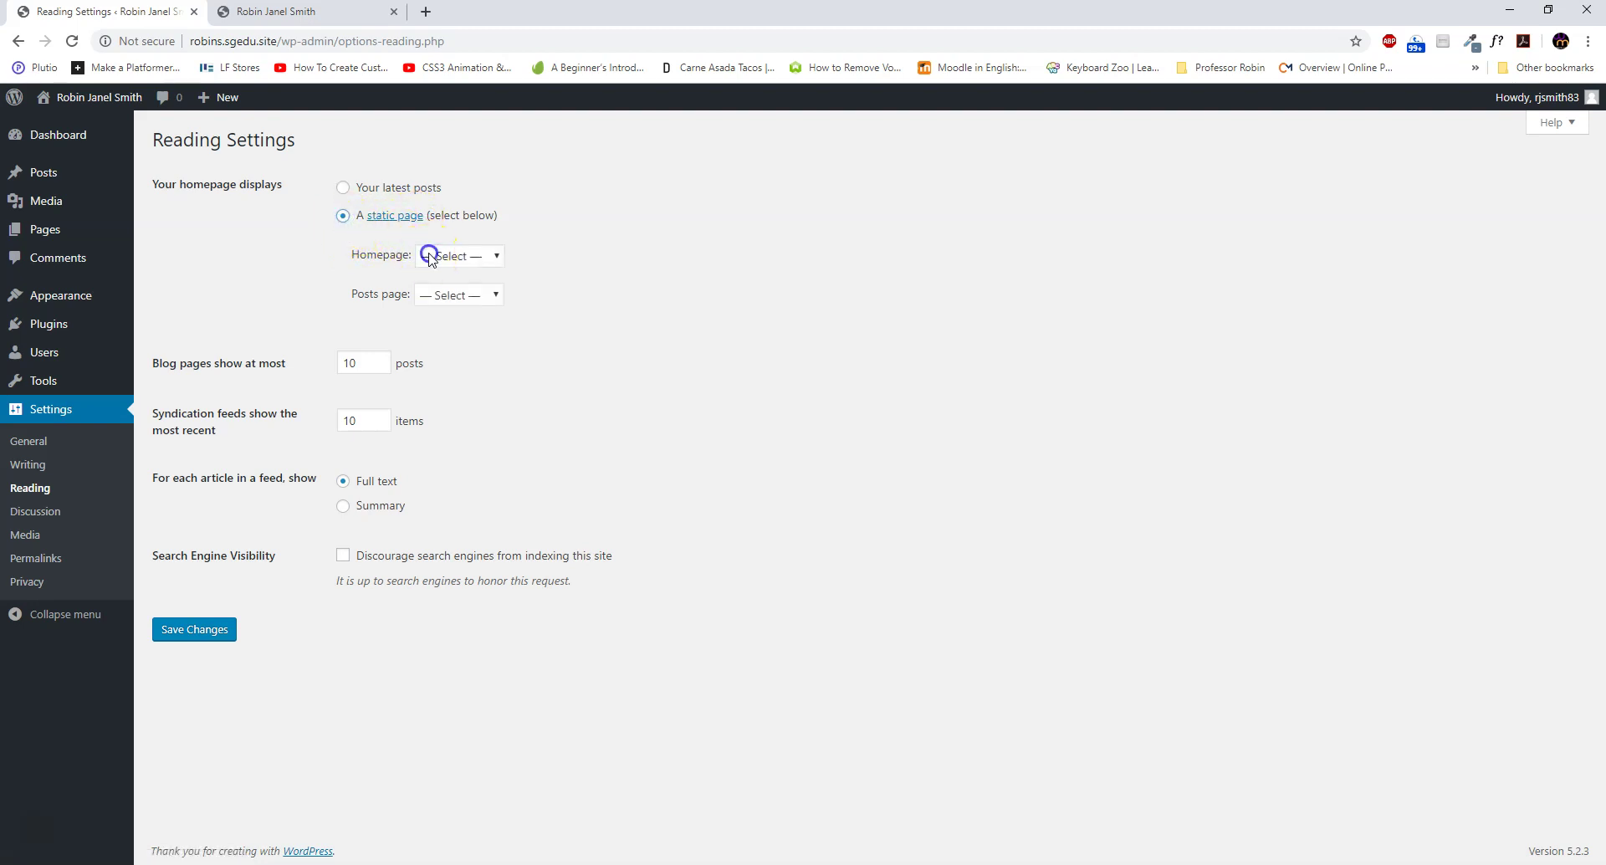
{"action": "left_click", "coordinate": [451, 295]}
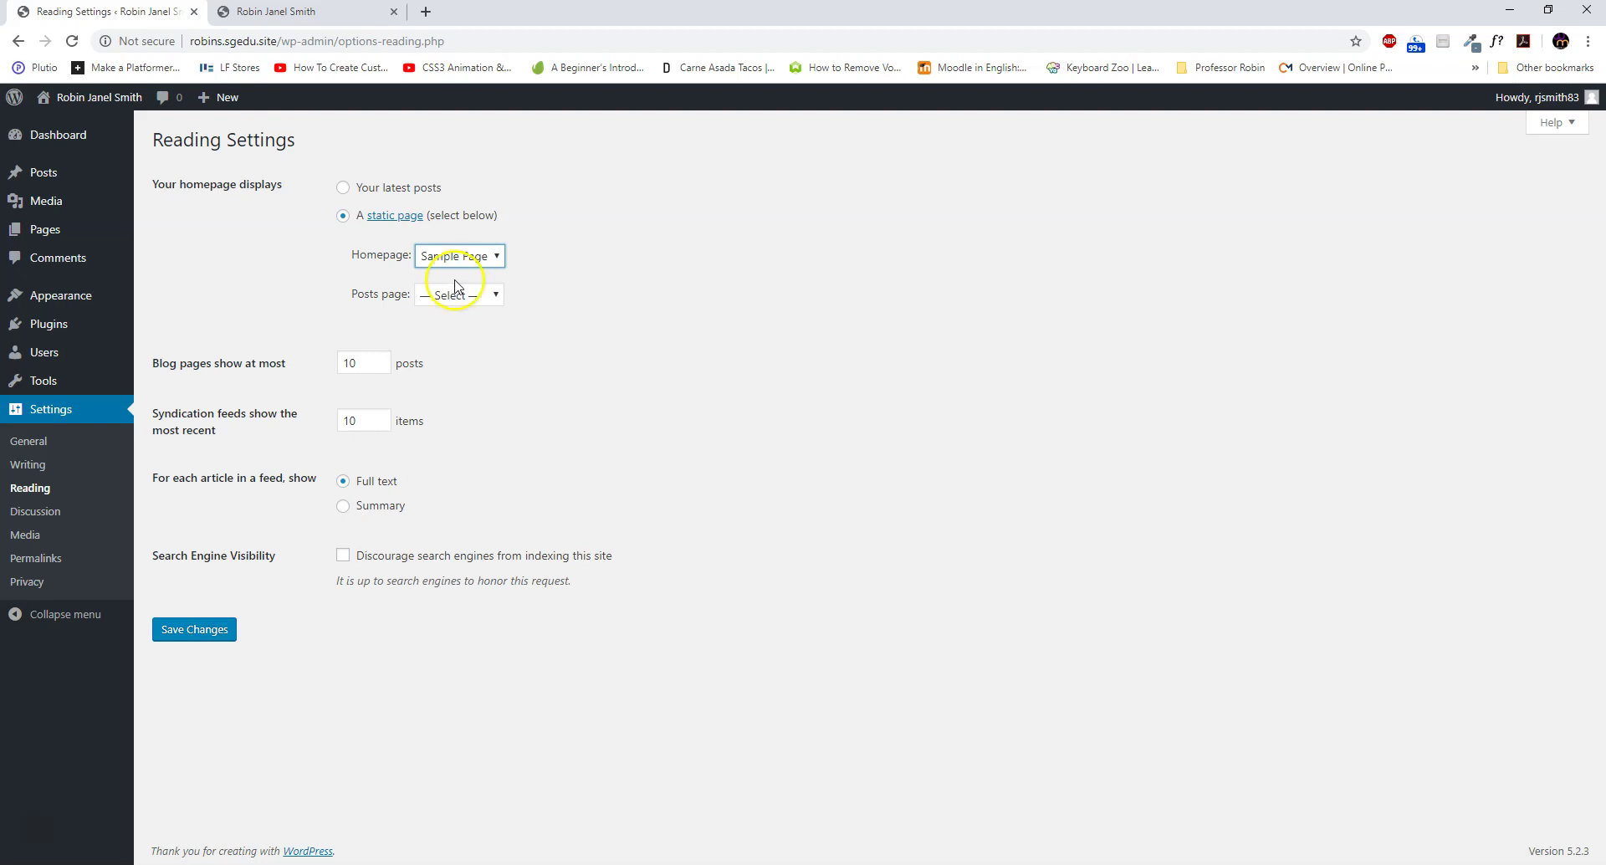
{"action": "left_click", "coordinate": [341, 18]}
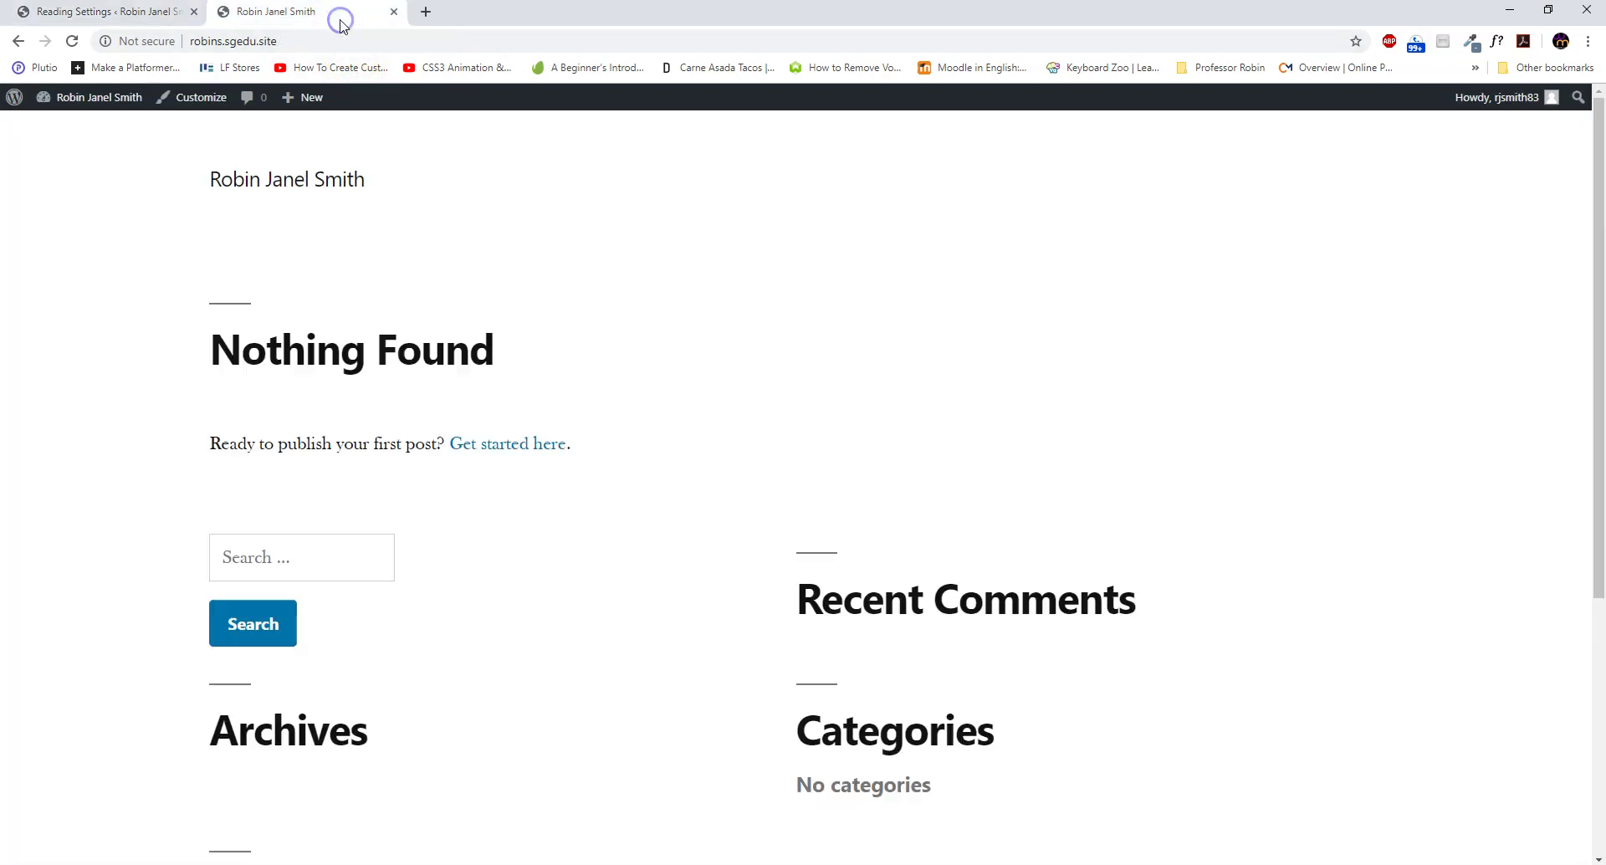
{"action": "scroll", "coordinate": [459, 273], "scroll_direction": "down", "scroll_amount": 5}
{"action": "scroll", "coordinate": [459, 276], "scroll_direction": "up", "scroll_amount": 5}
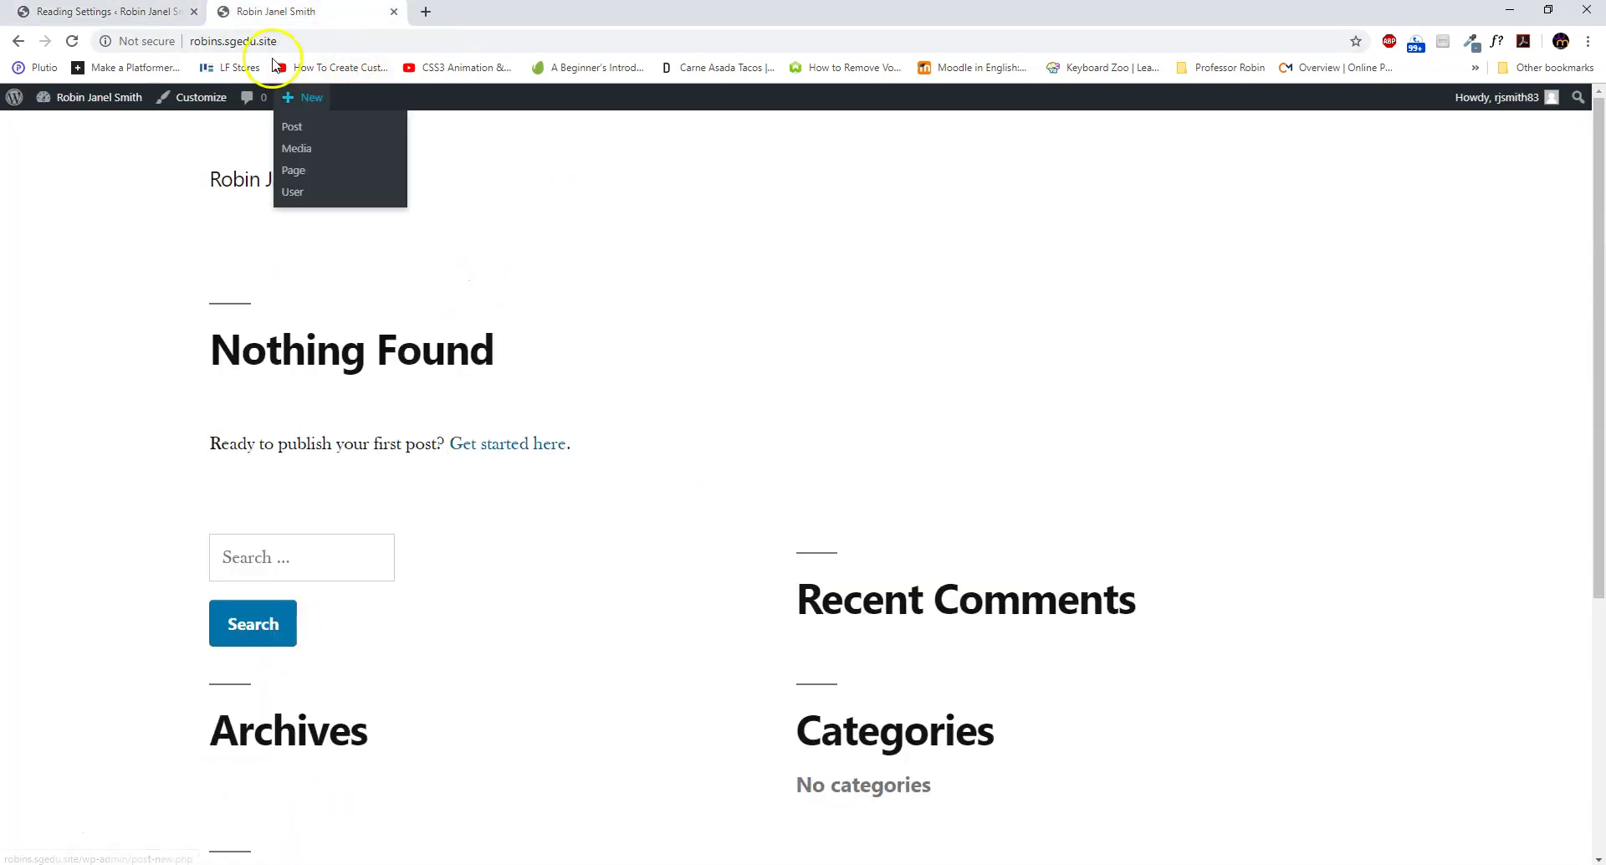
{"action": "left_click", "coordinate": [140, 14]}
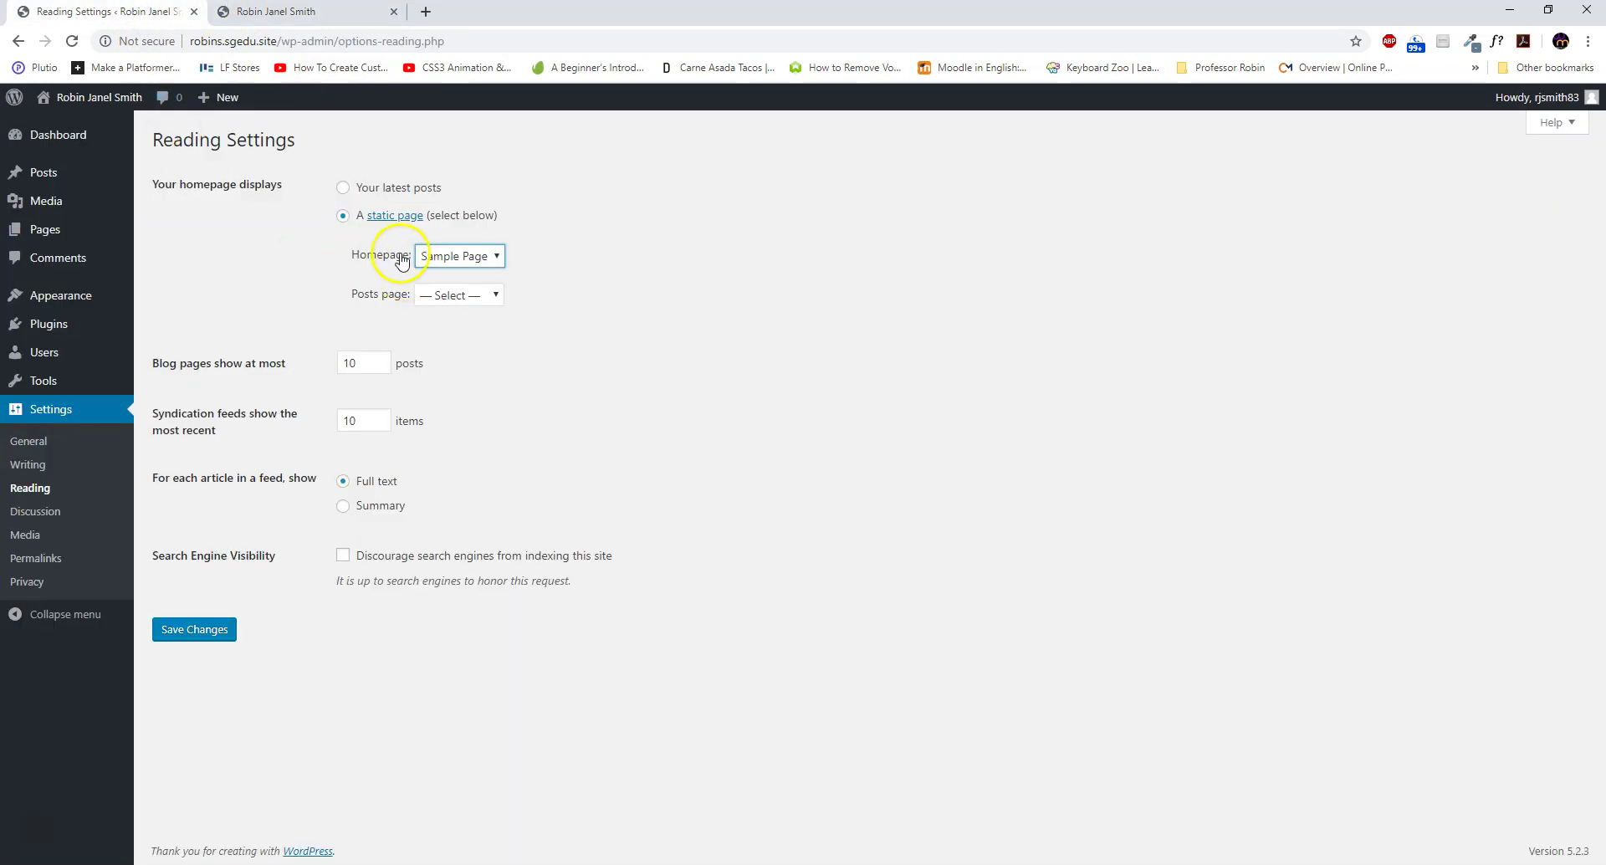
Save the reading settings and reload the live site to see Sample Page as homepage.
{"action": "left_click", "coordinate": [211, 638]}
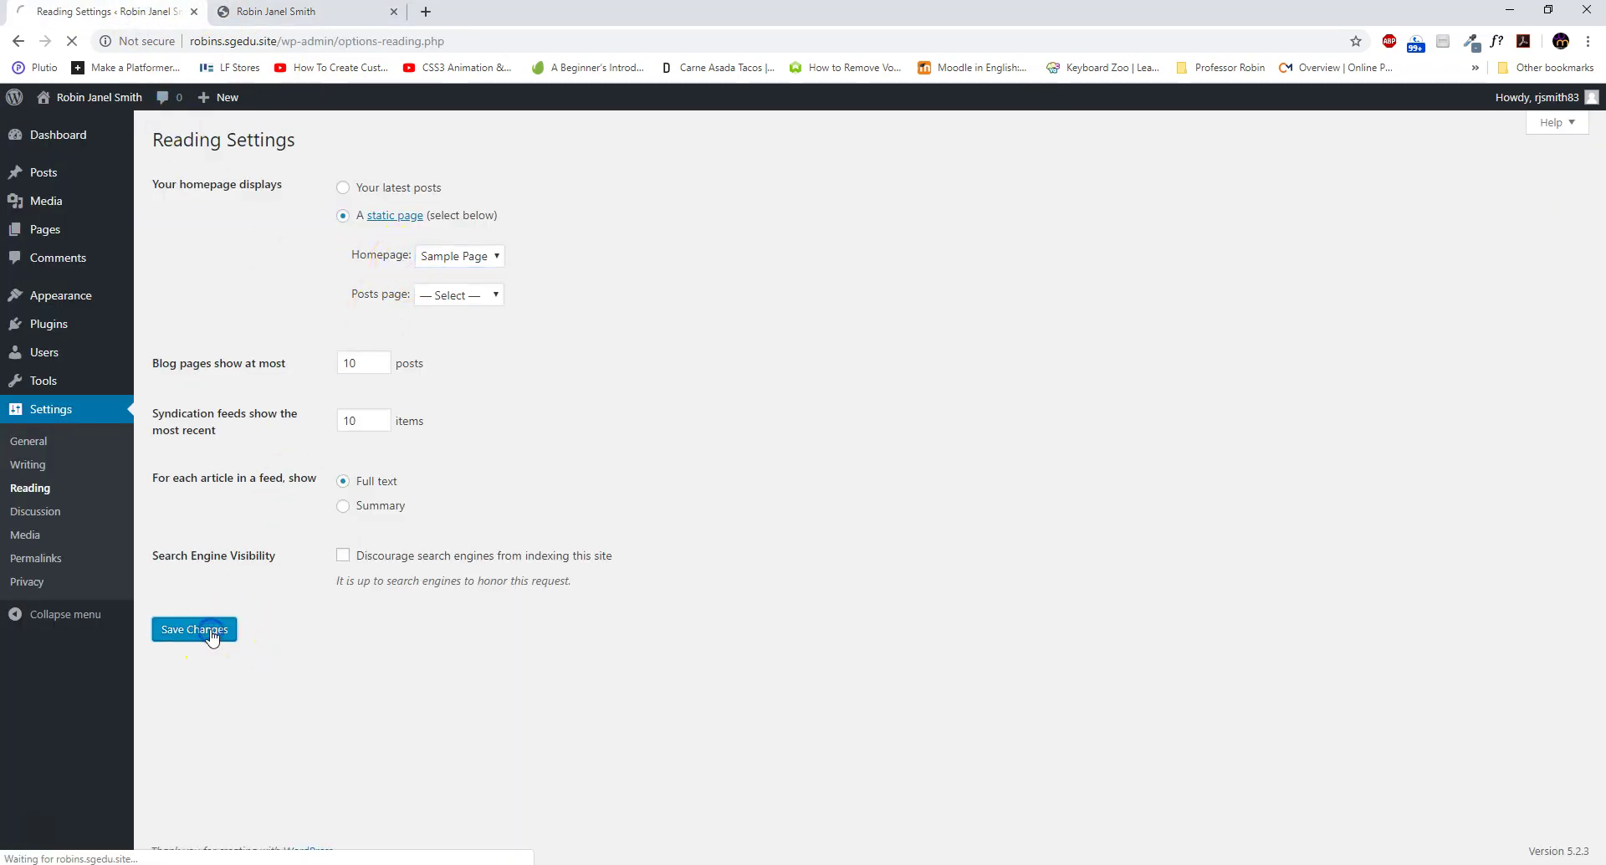
{"action": "left_click", "coordinate": [310, 18]}
{"action": "left_click", "coordinate": [72, 41]}
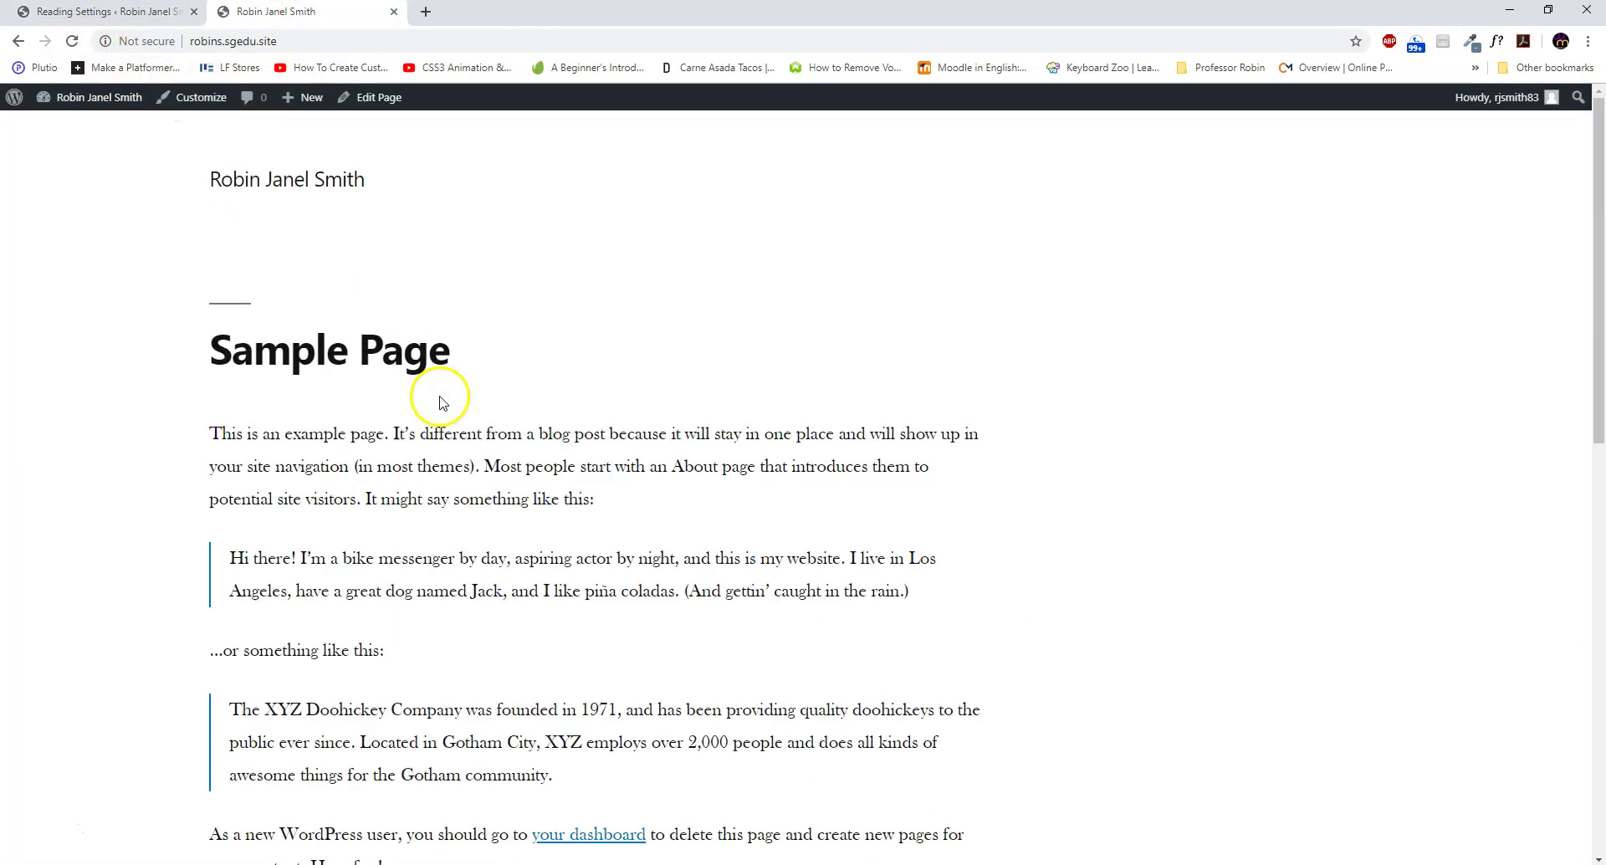
{"action": "scroll", "coordinate": [441, 401], "scroll_direction": "down", "scroll_amount": 3}
{"action": "scroll", "coordinate": [437, 301], "scroll_direction": "up", "scroll_amount": 3}
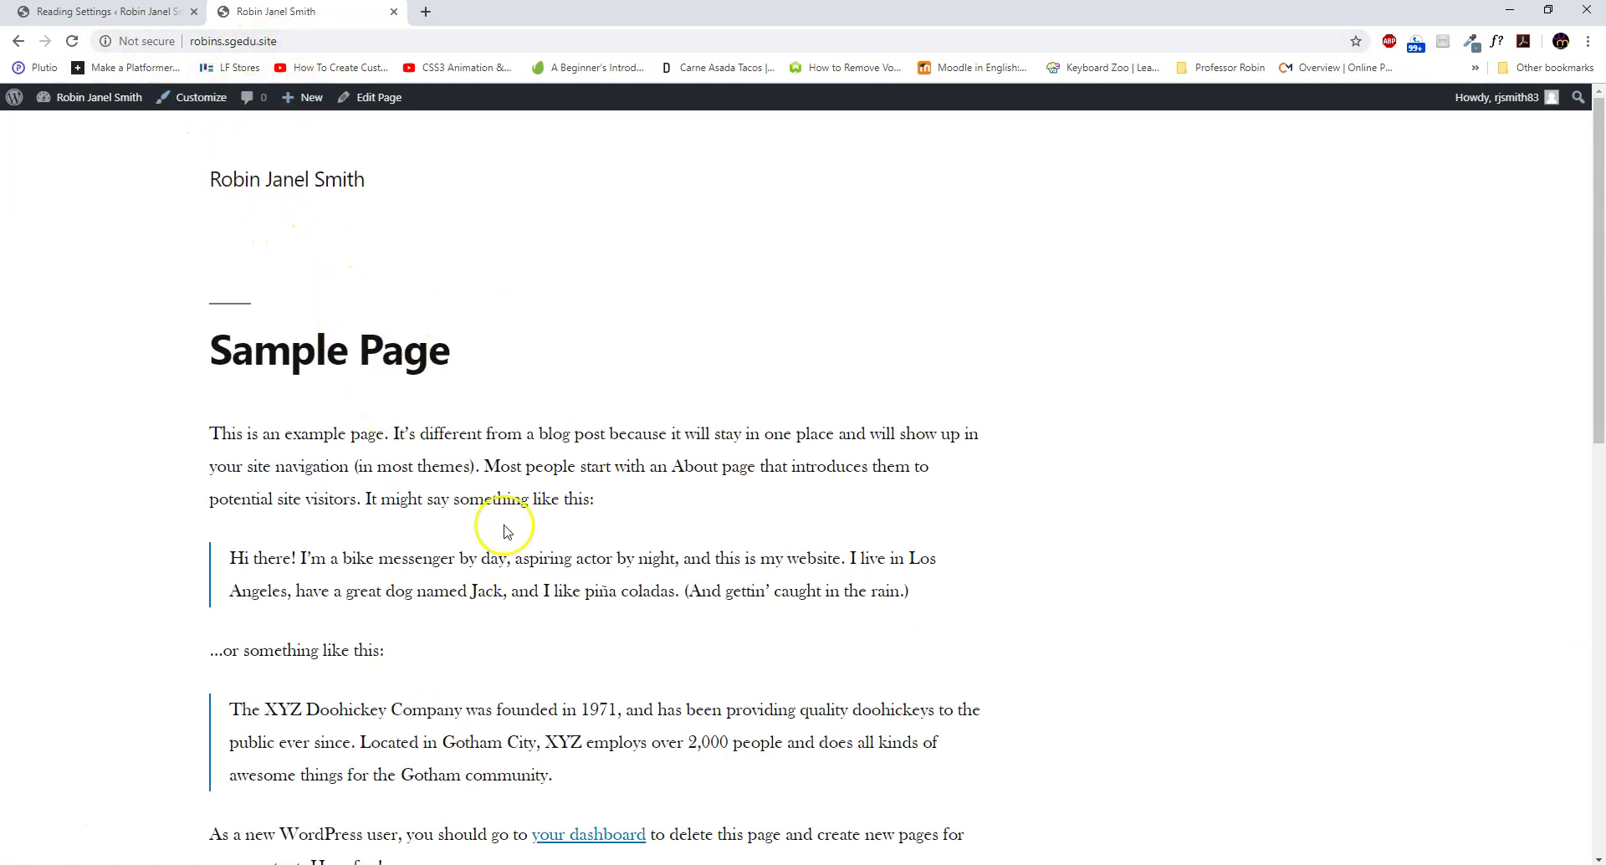
Return to Reading settings after another look at the live site.
{"action": "left_click", "coordinate": [94, 13]}
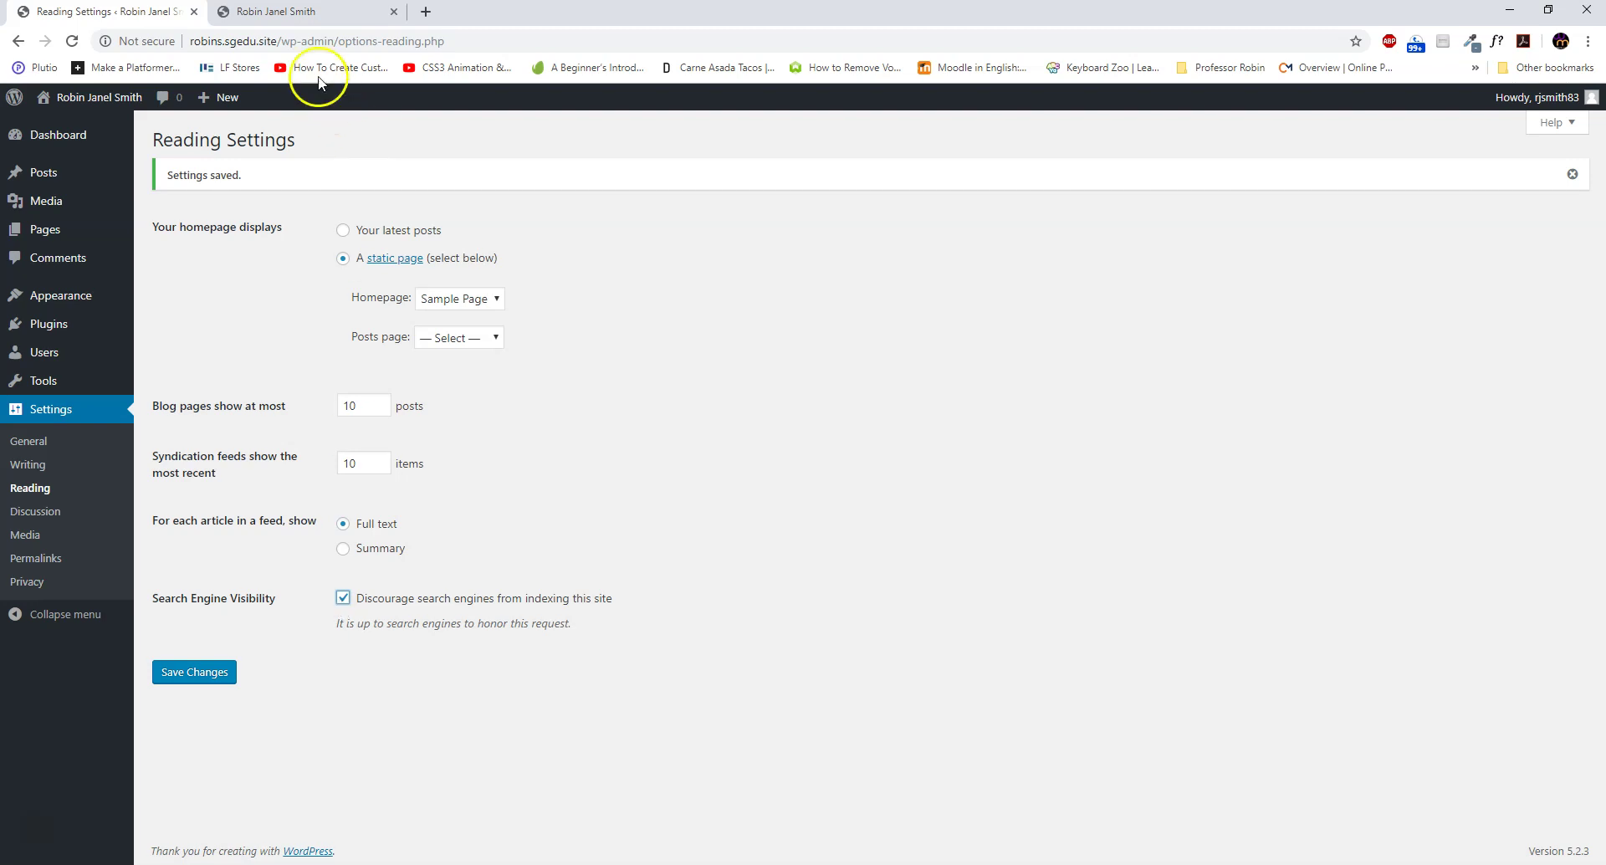
{"action": "left_click", "coordinate": [304, 12]}
{"action": "mouse_move", "coordinate": [305, 97]}
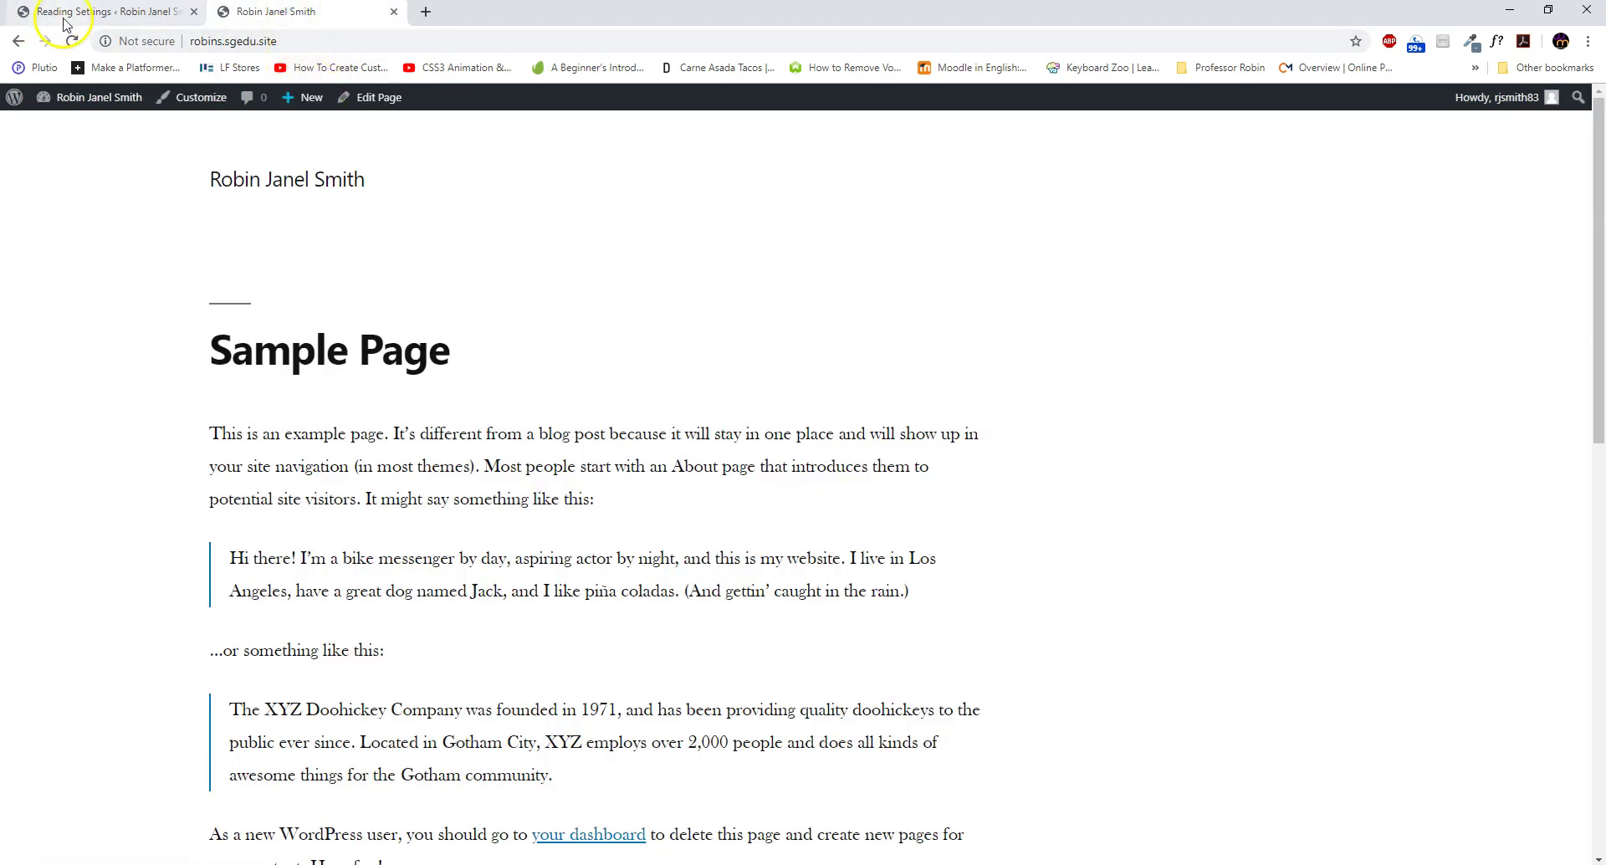
{"action": "left_click", "coordinate": [79, 12]}
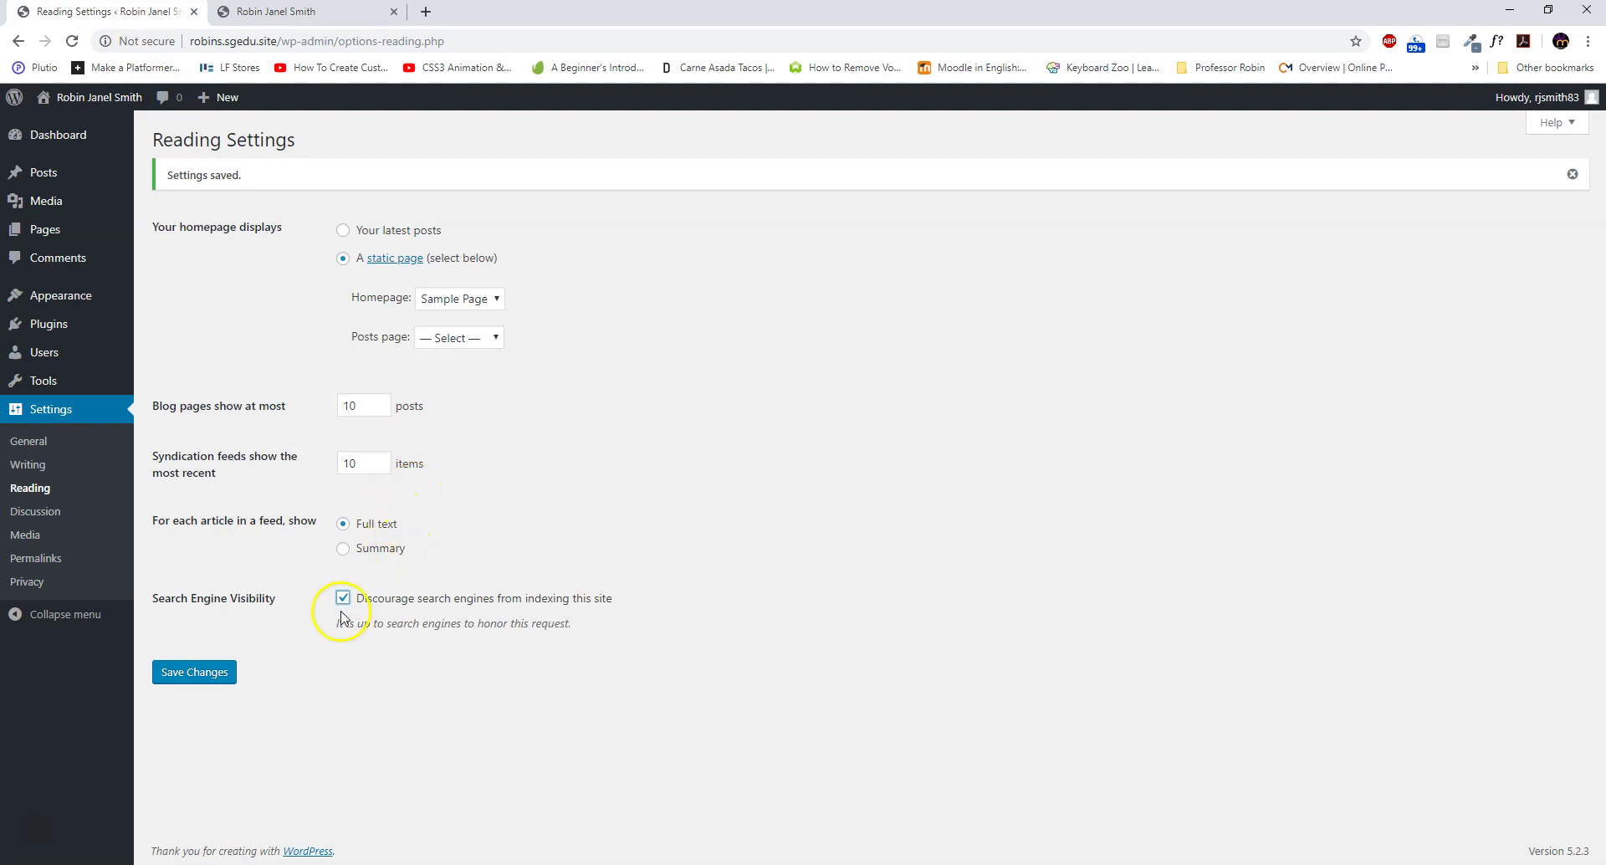
Save search-engine visibility, save Media settings without month/year upload folders, and open Permalinks.
{"action": "left_click", "coordinate": [205, 673]}
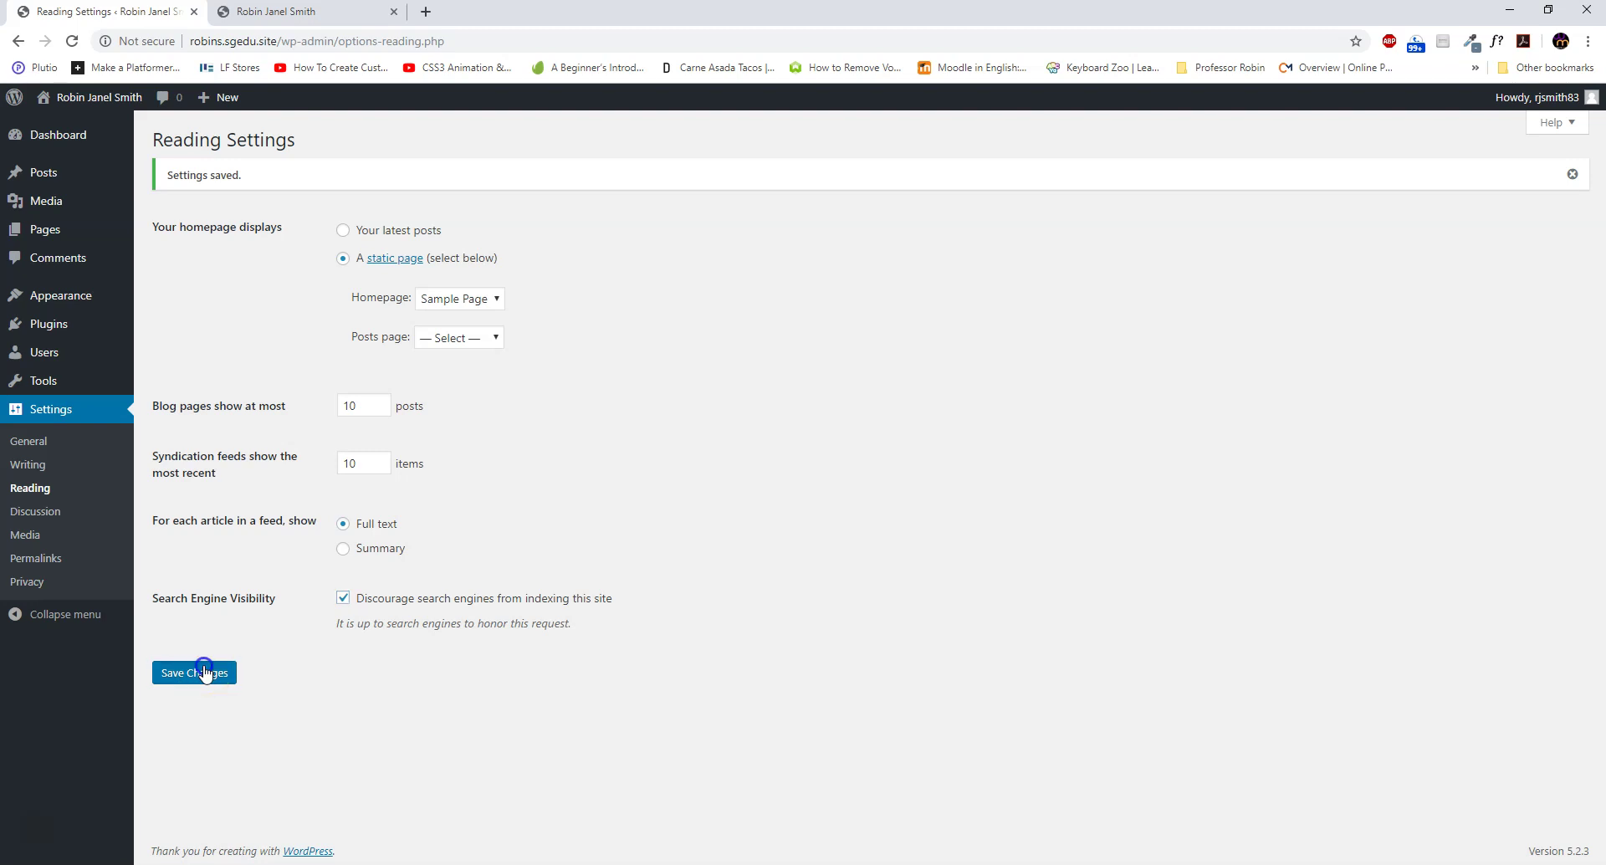
{"action": "left_click", "coordinate": [205, 672]}
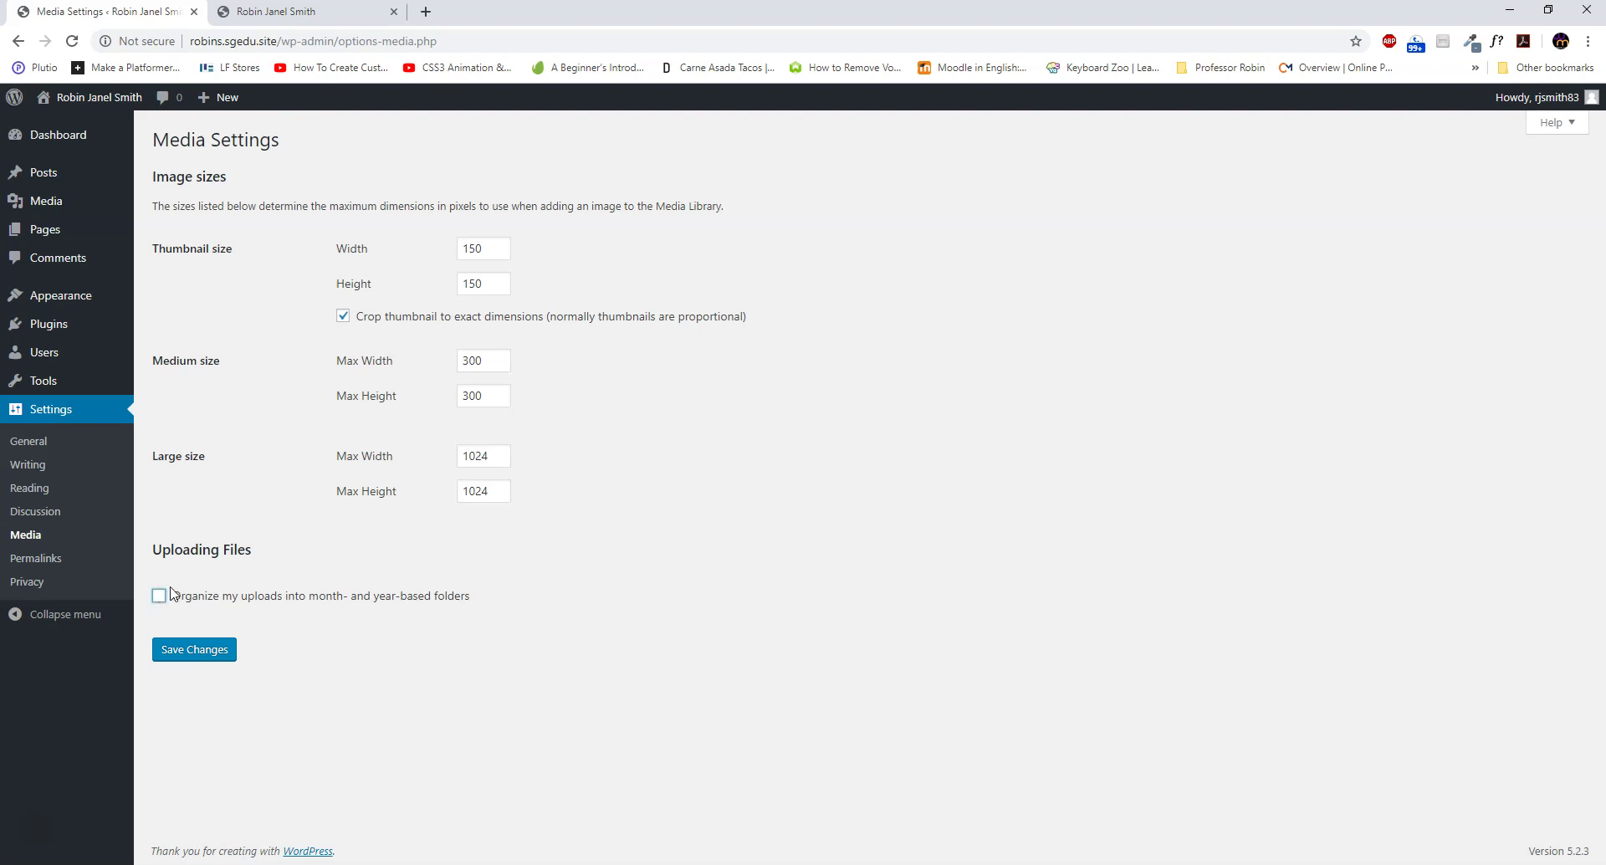
{"action": "left_click", "coordinate": [226, 649]}
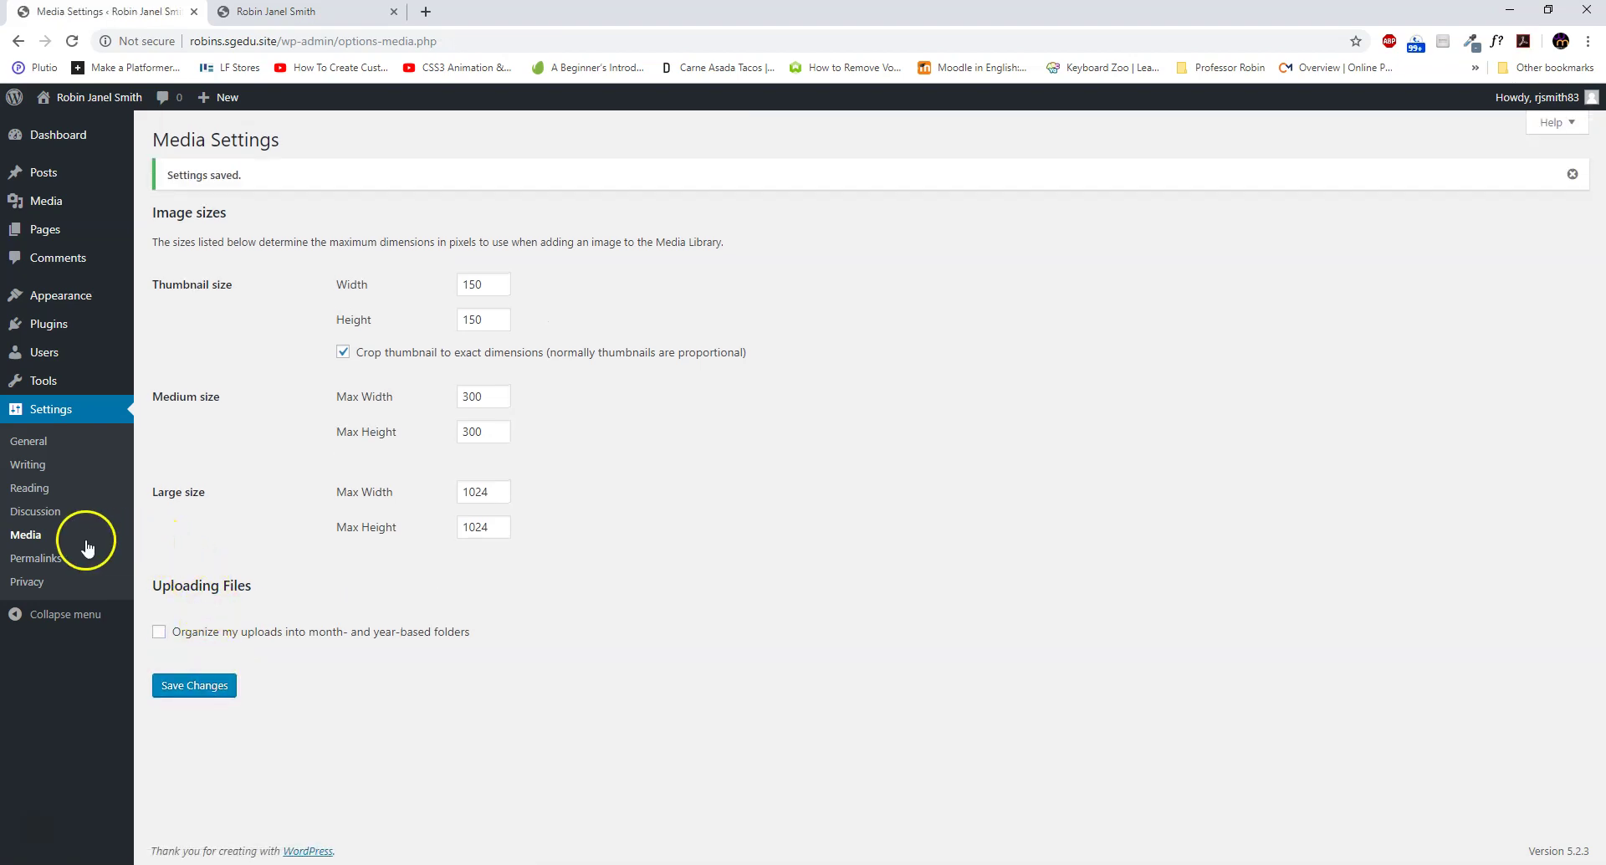
{"action": "left_click", "coordinate": [33, 558]}
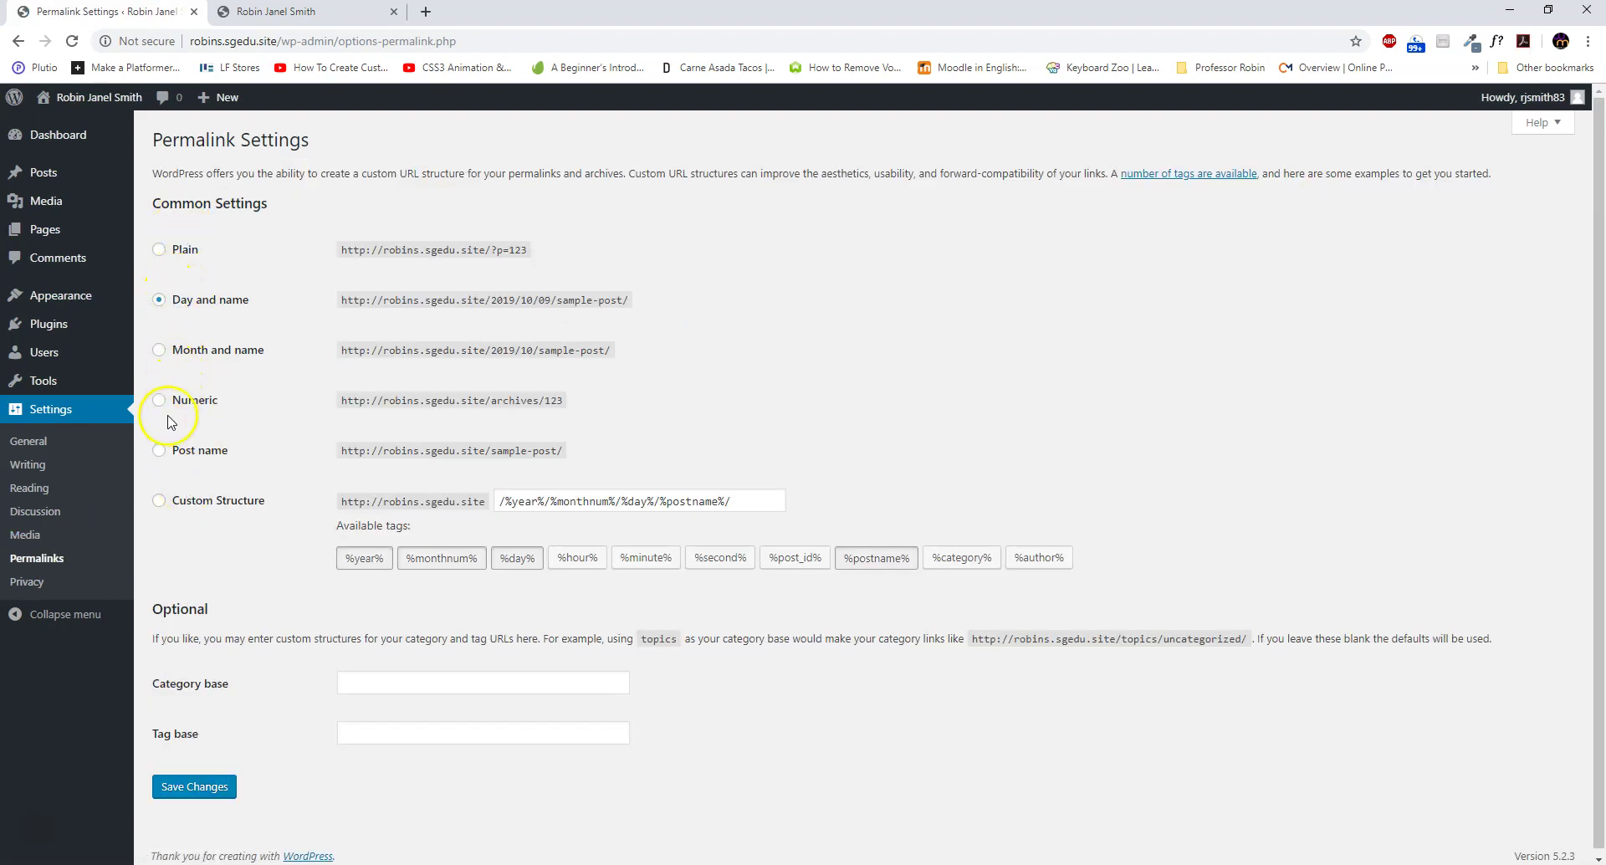
Choose the Post name permalink structure and save it.
{"action": "left_click", "coordinate": [159, 452]}
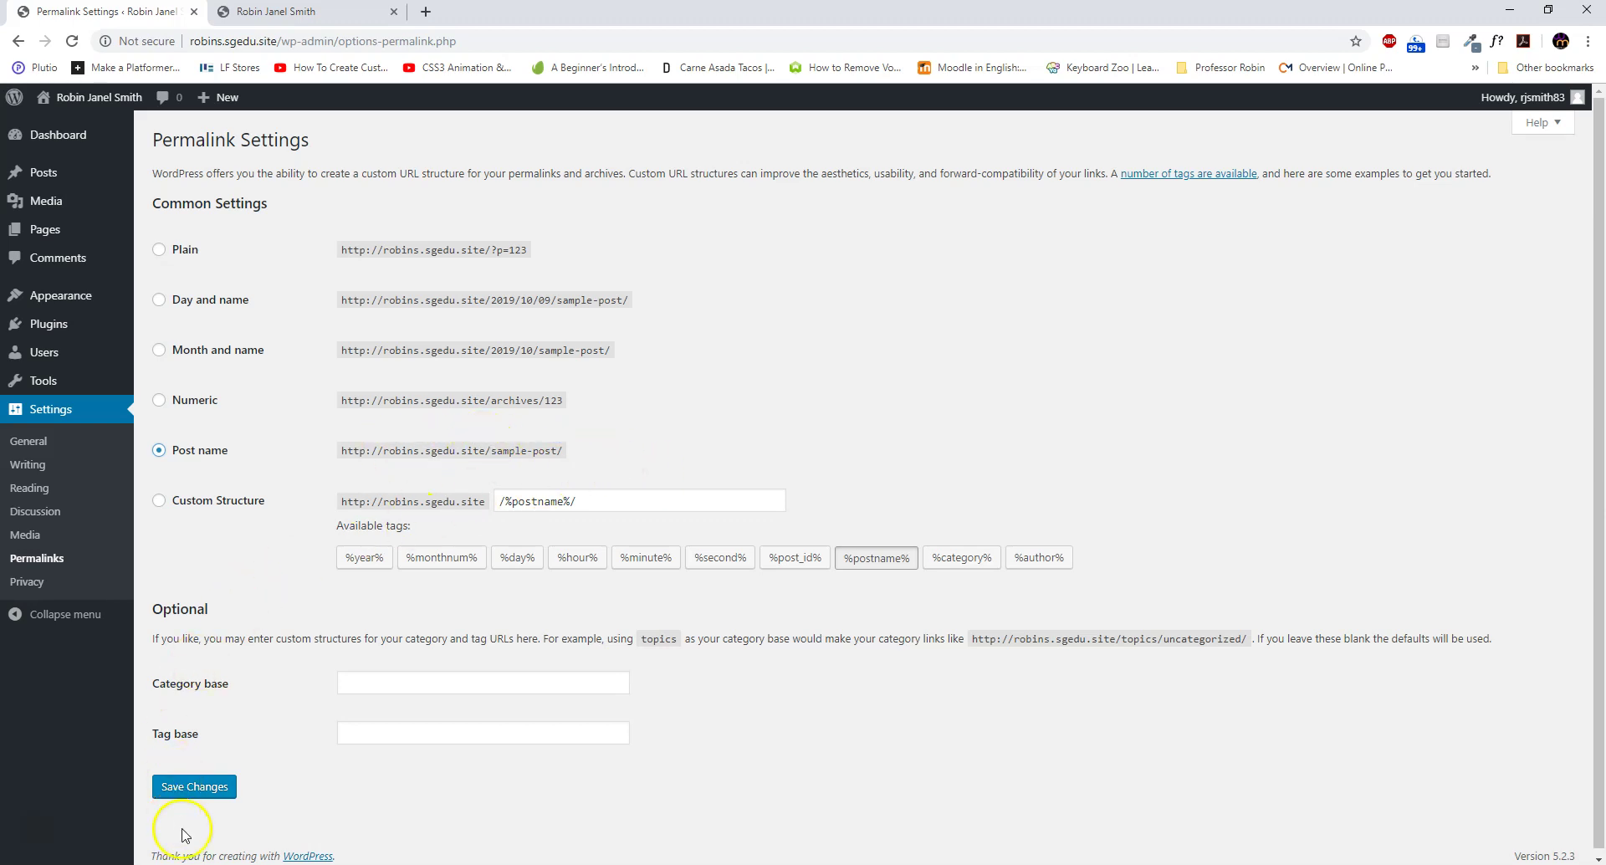
{"action": "left_click", "coordinate": [191, 785]}
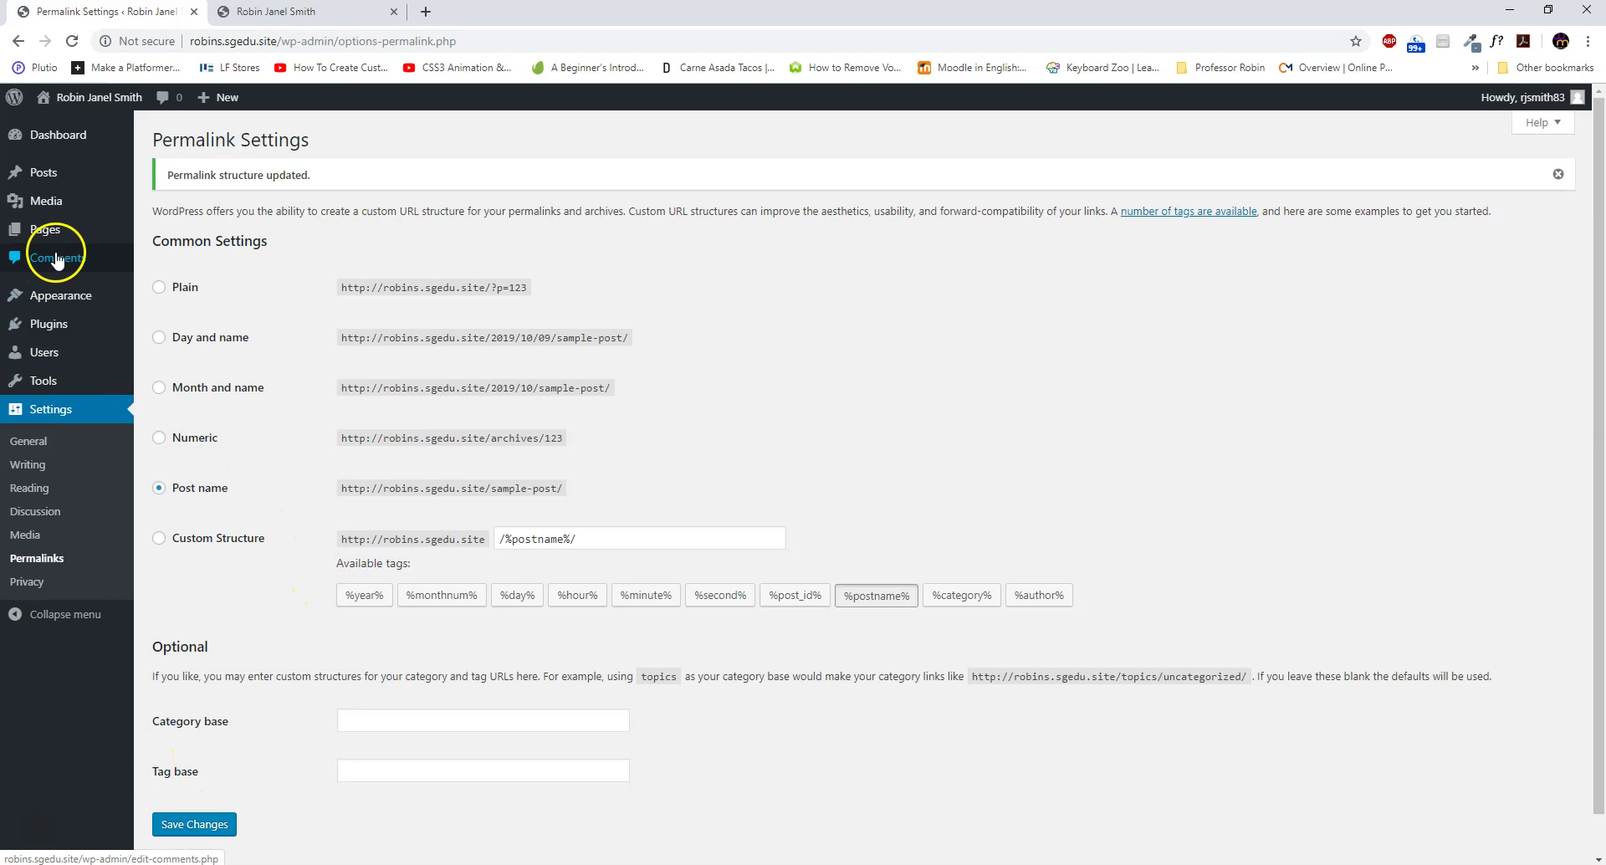
{"action": "mouse_move", "coordinate": [79, 308]}
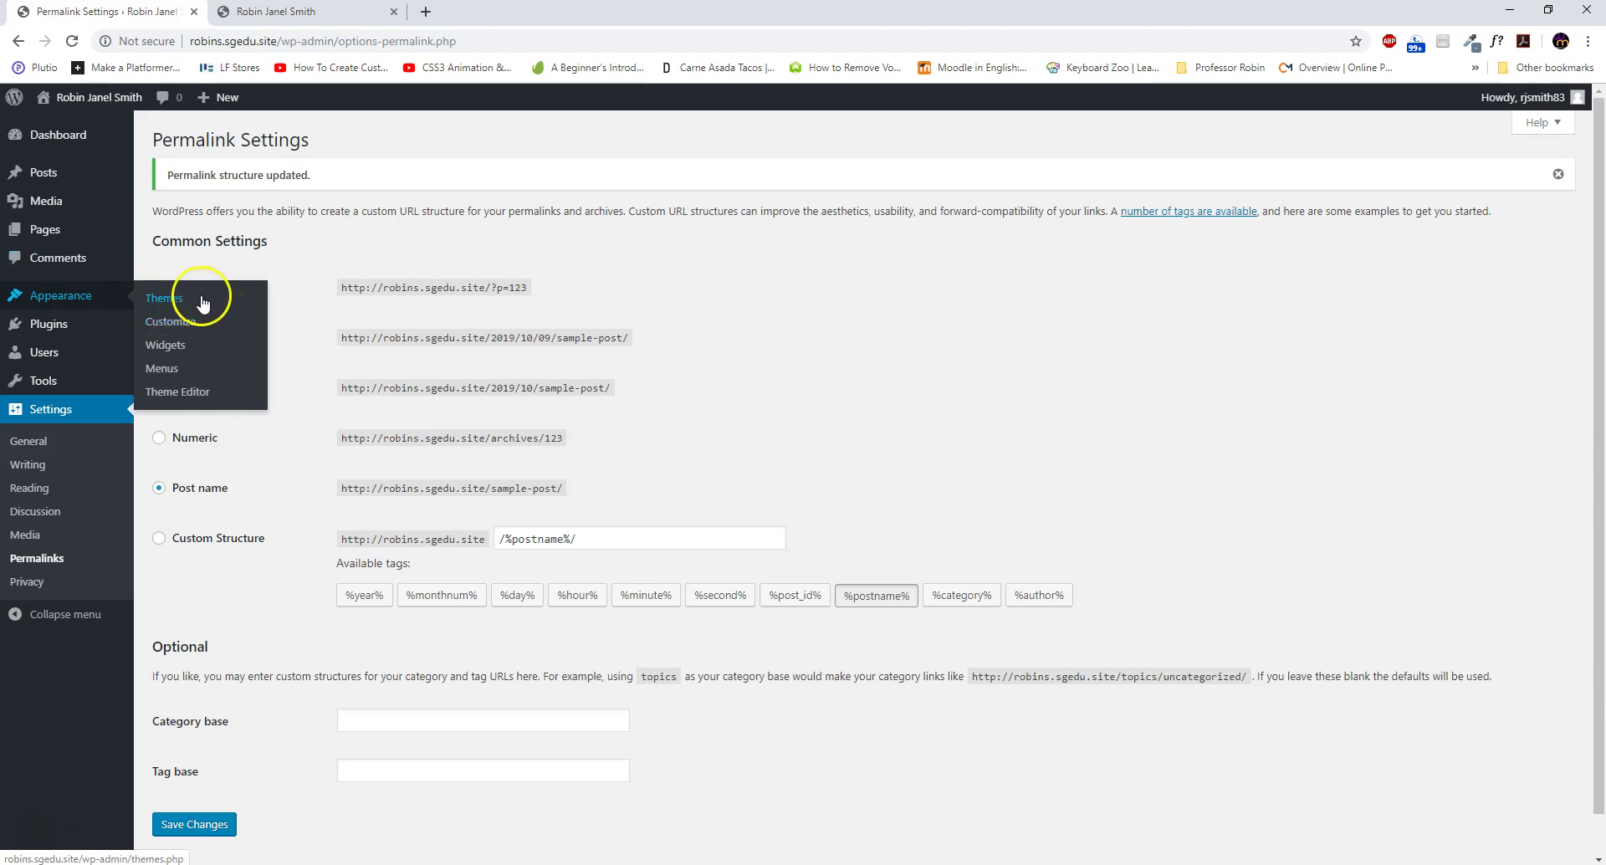
Go to Appearance > Themes and open Add New to browse the featured themes.
{"action": "left_click", "coordinate": [170, 301]}
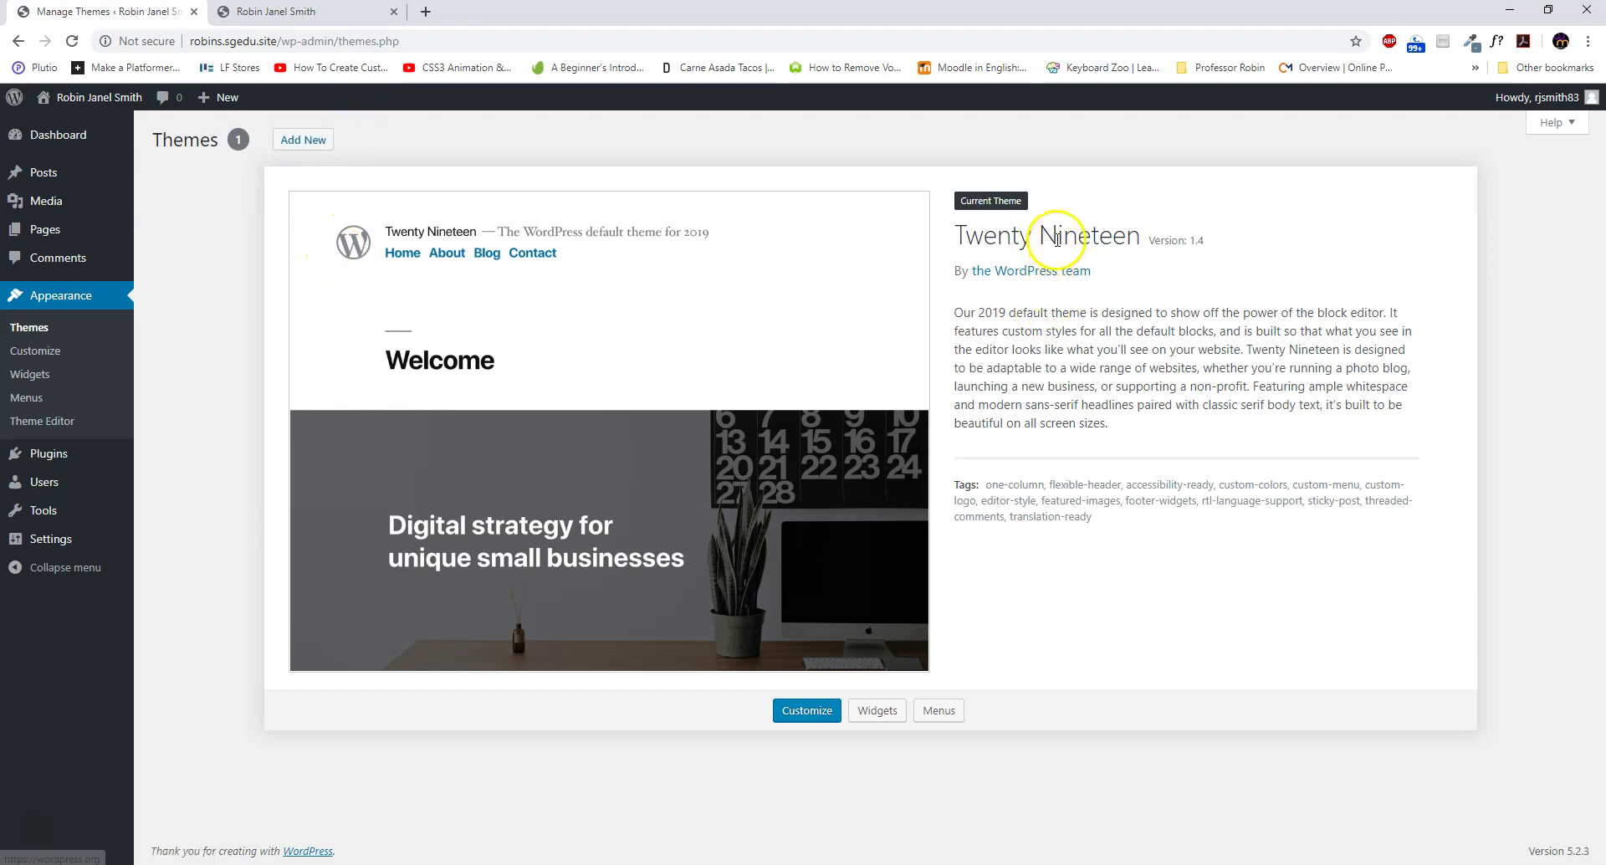
{"action": "left_click", "coordinate": [314, 146]}
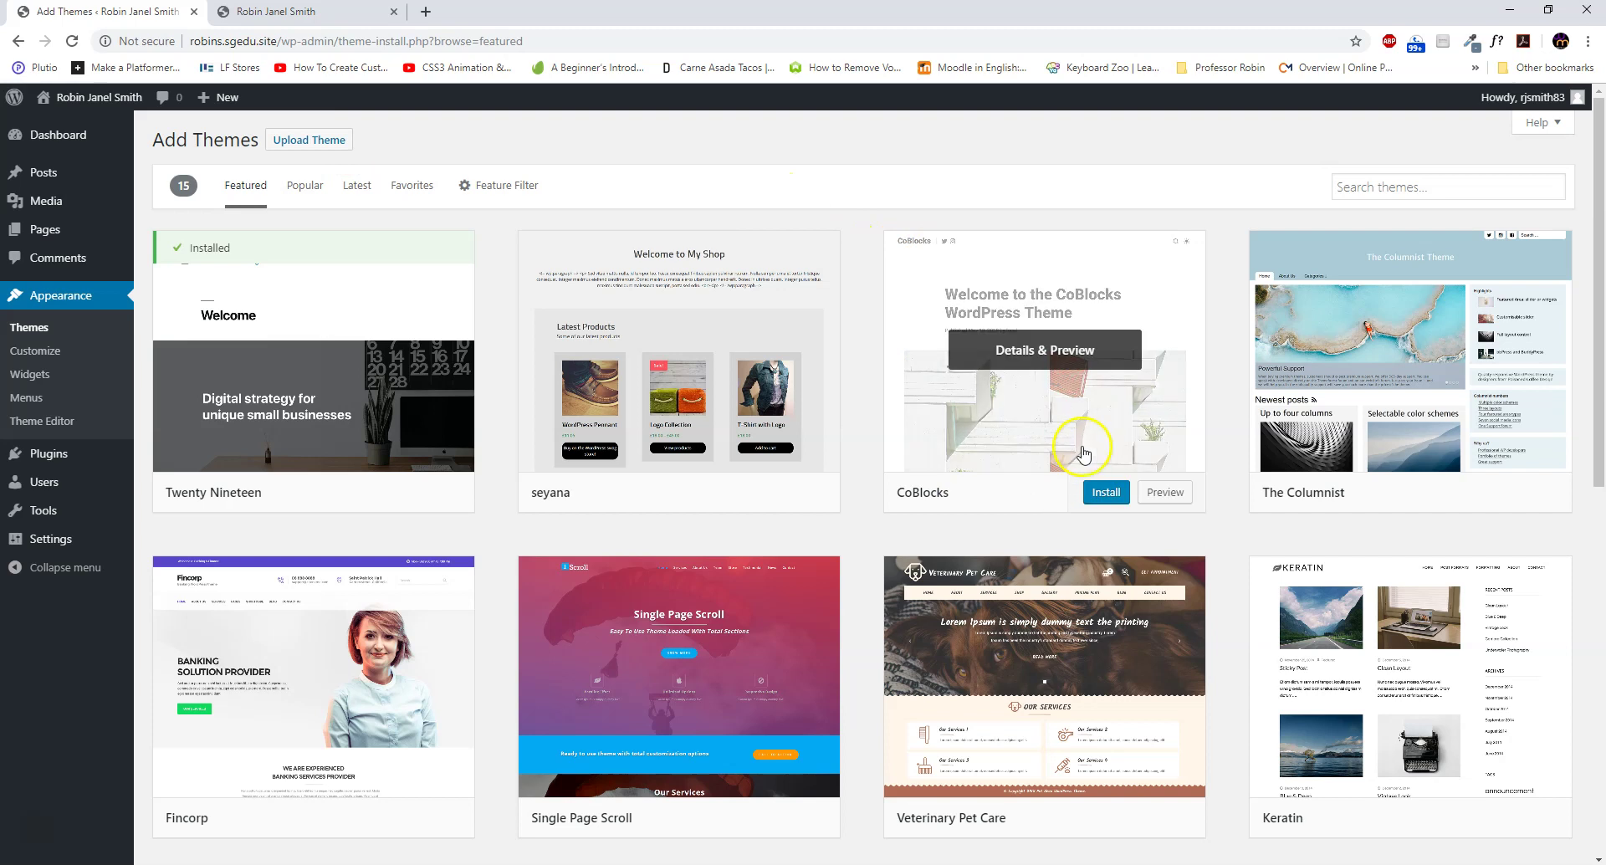
Search the theme directory for 'astra'.
{"action": "scroll", "coordinate": [1078, 427], "scroll_direction": "down", "scroll_amount": 2}
{"action": "scroll", "coordinate": [1137, 425], "scroll_direction": "down", "scroll_amount": 2}
{"action": "scroll", "coordinate": [1129, 423], "scroll_direction": "up", "scroll_amount": 4}
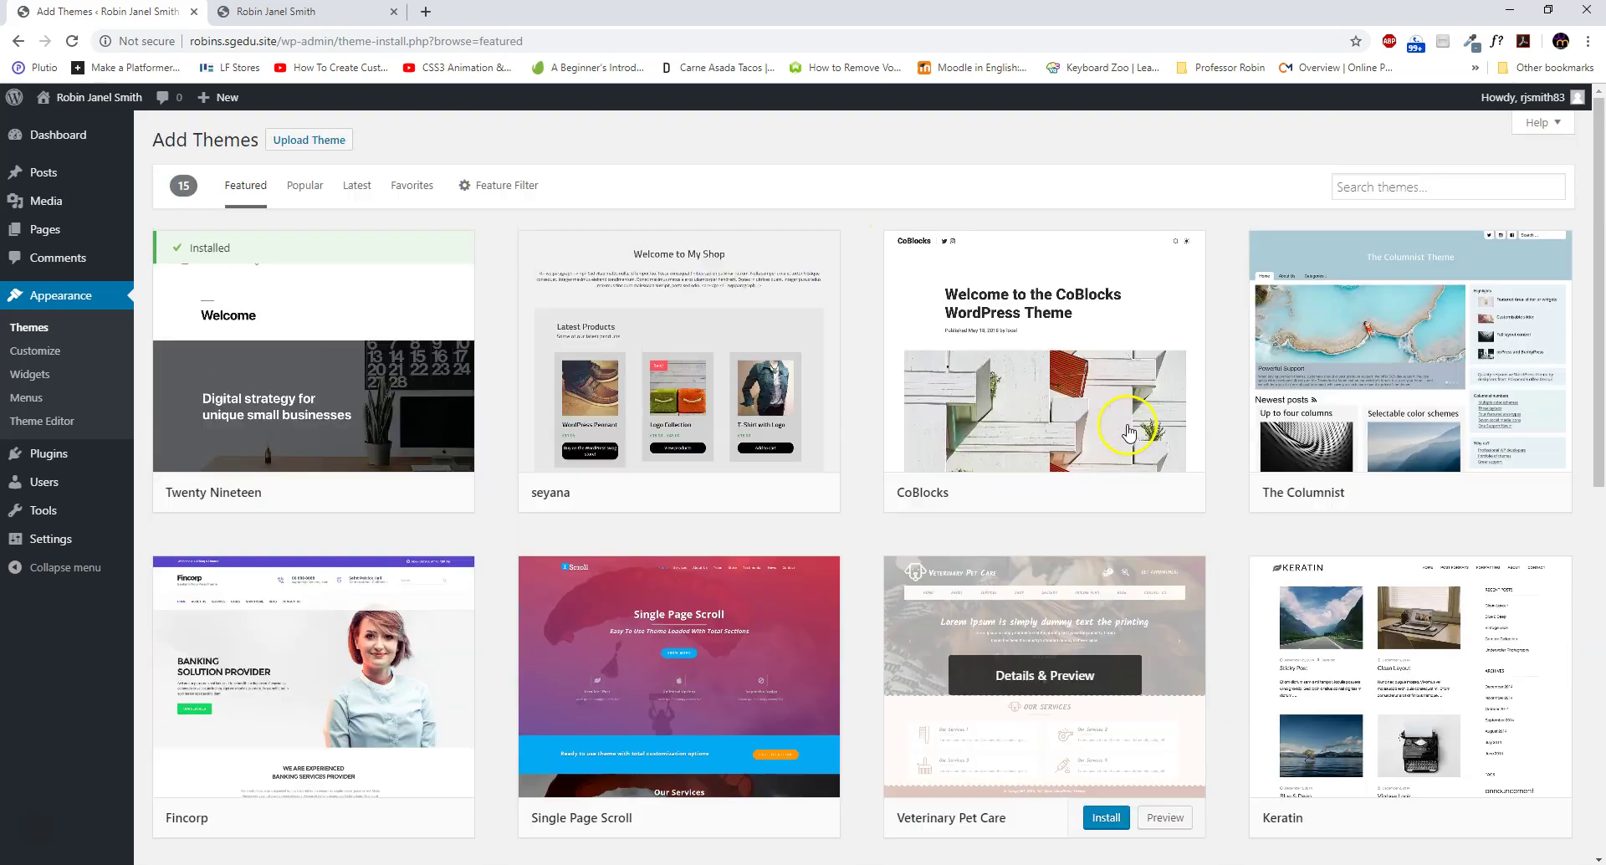
{"action": "left_click", "coordinate": [1424, 176]}
{"action": "type", "text": "astra"}
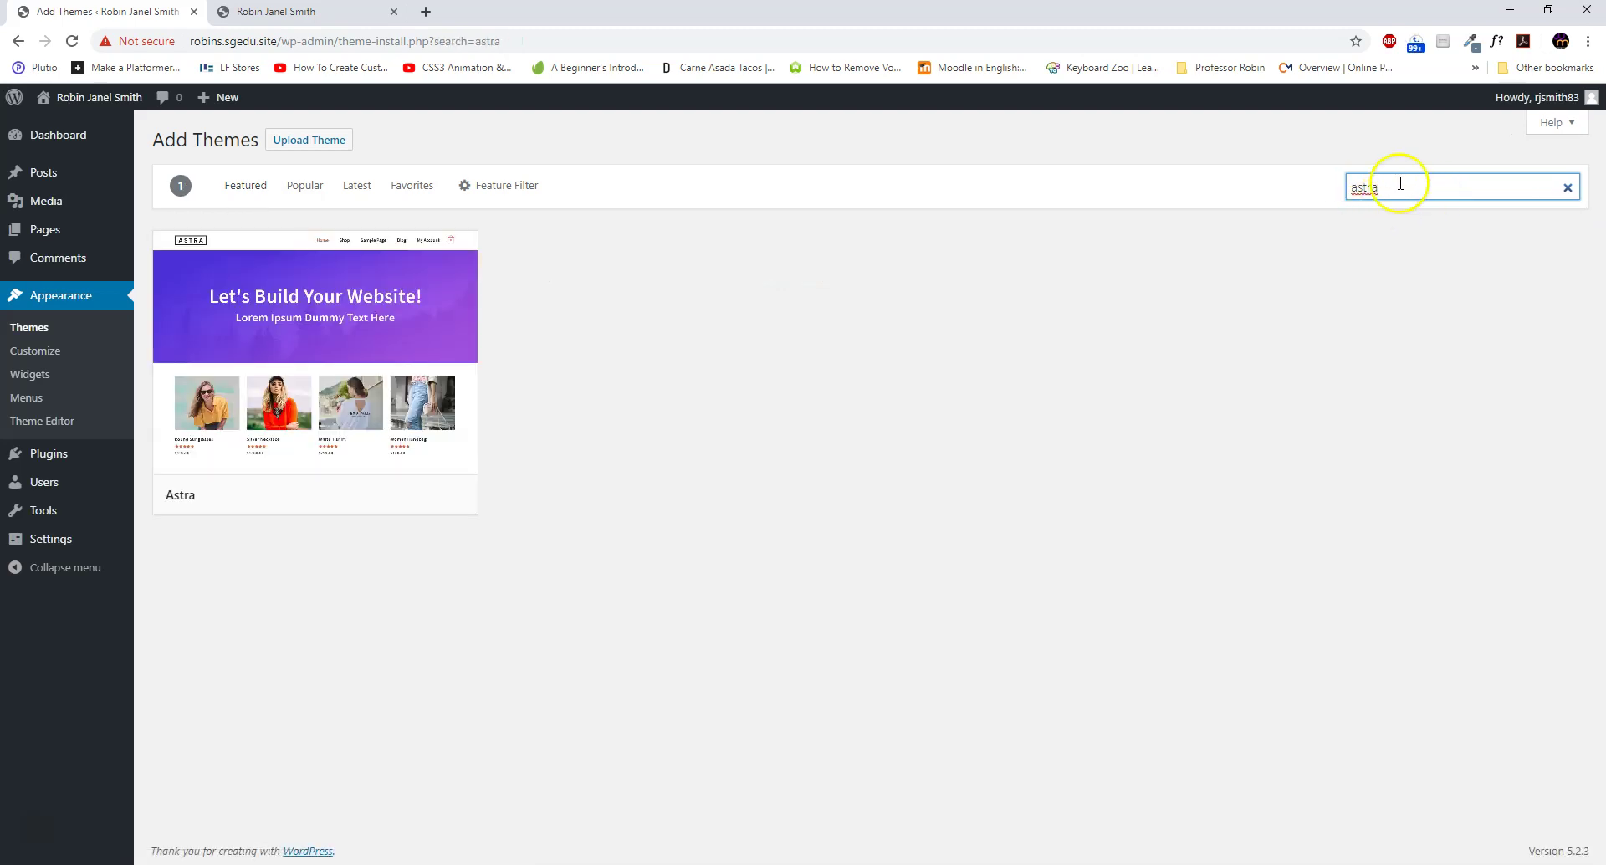
{"action": "mouse_move", "coordinate": [240, 322]}
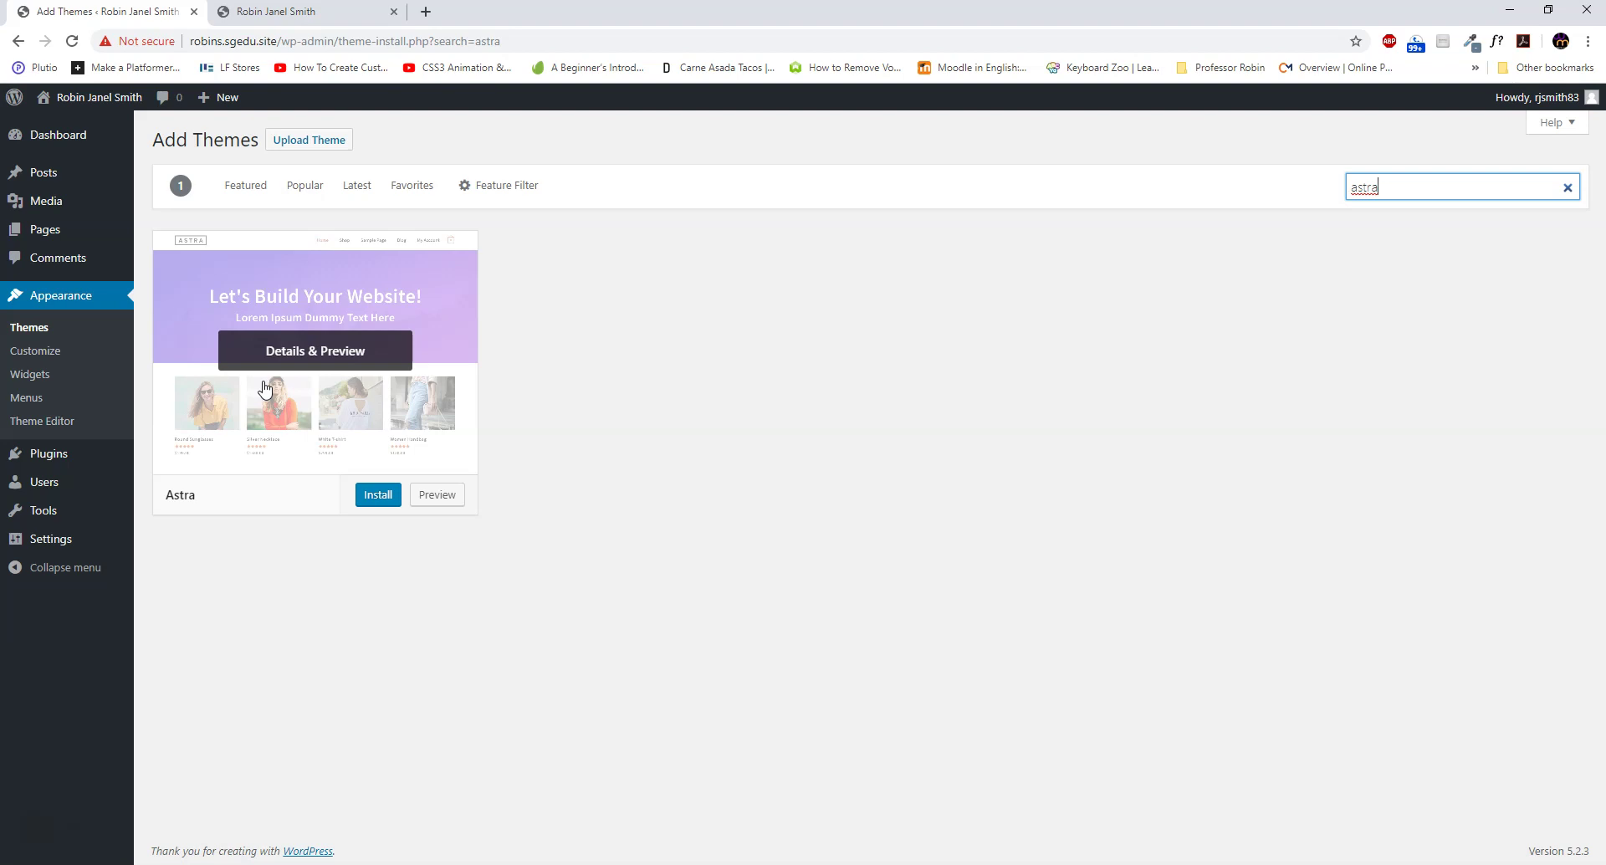
Install the Astra theme from the results and activate it.
{"action": "left_click", "coordinate": [378, 493]}
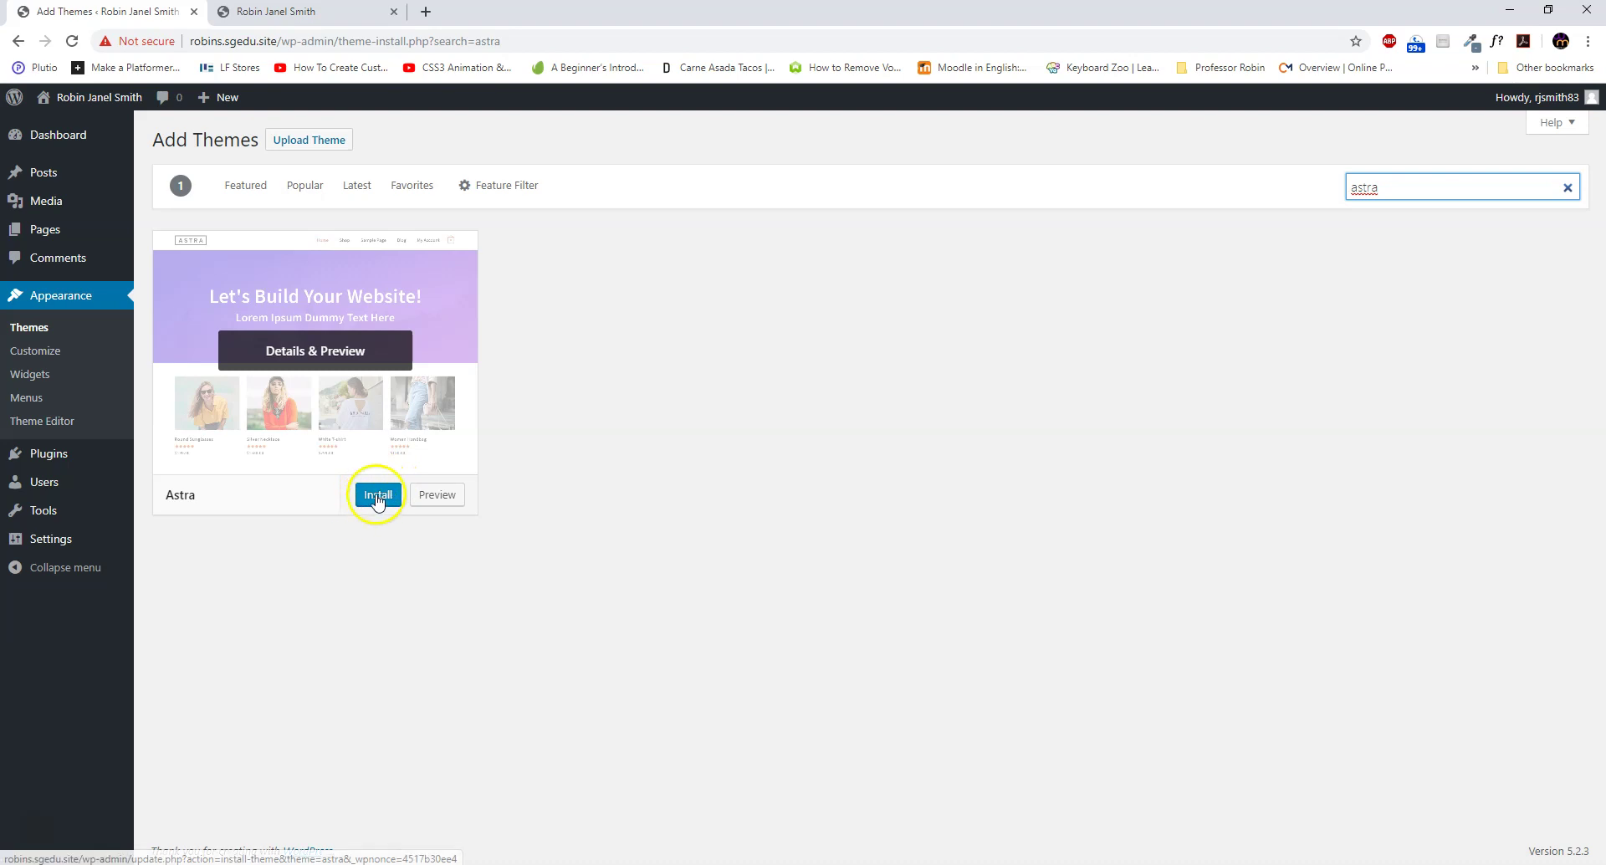
{"action": "left_click", "coordinate": [377, 500]}
{"action": "left_click", "coordinate": [336, 494]}
{"action": "left_click", "coordinate": [341, 497]}
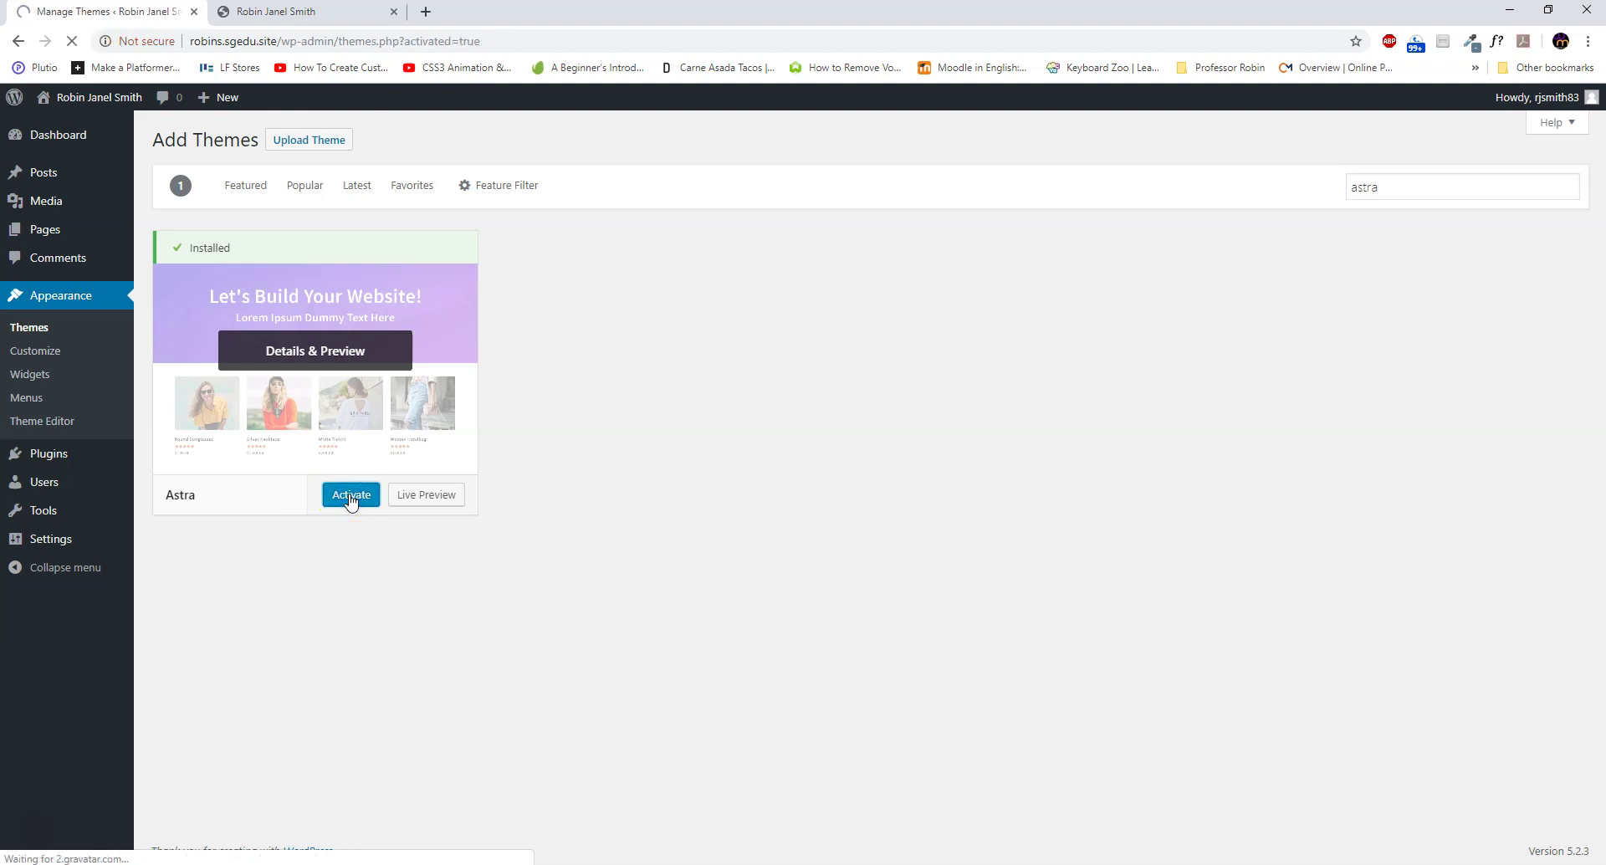
Complete the switch so Astra is listed as the active theme.
{"action": "left_click", "coordinate": [344, 495]}
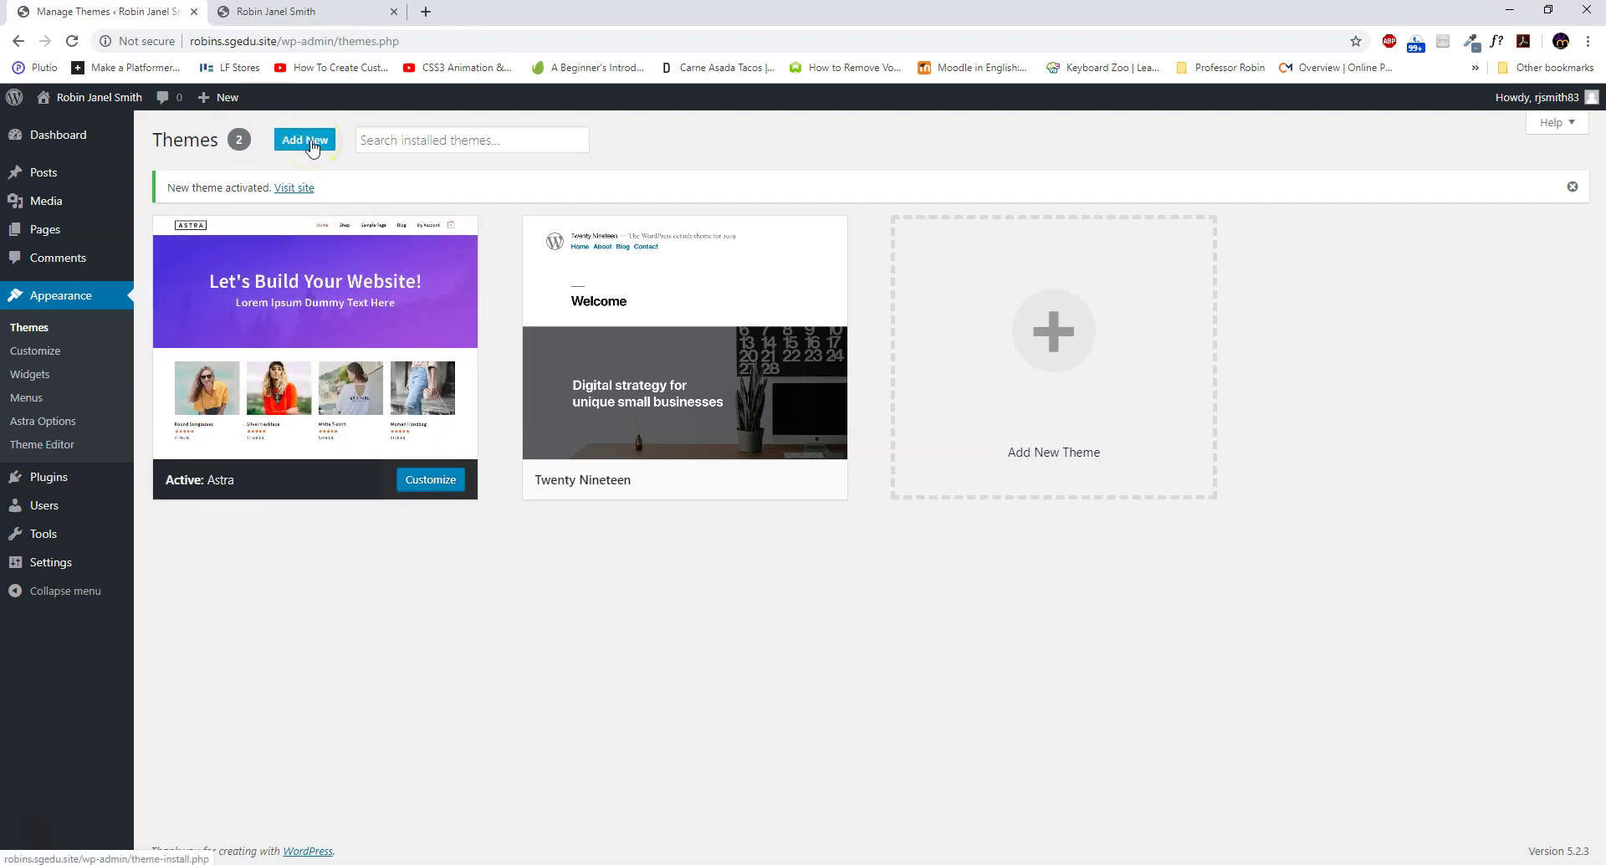
Upload and install astra-child-theme.zip, then activate Astra Child Theme.
{"action": "left_click", "coordinate": [311, 145]}
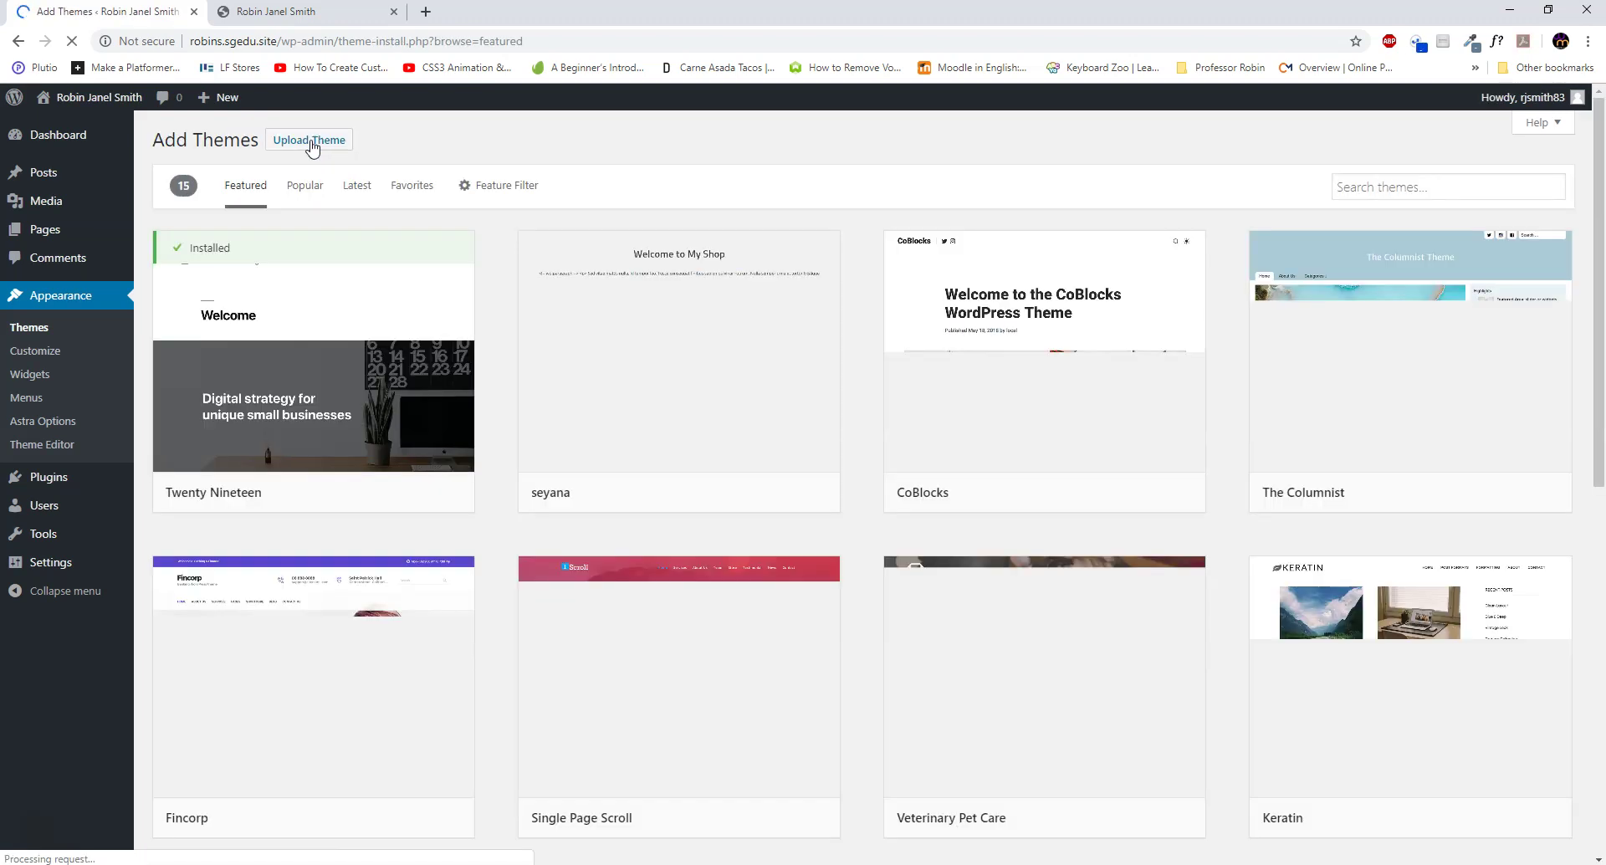
{"action": "left_click", "coordinate": [310, 142]}
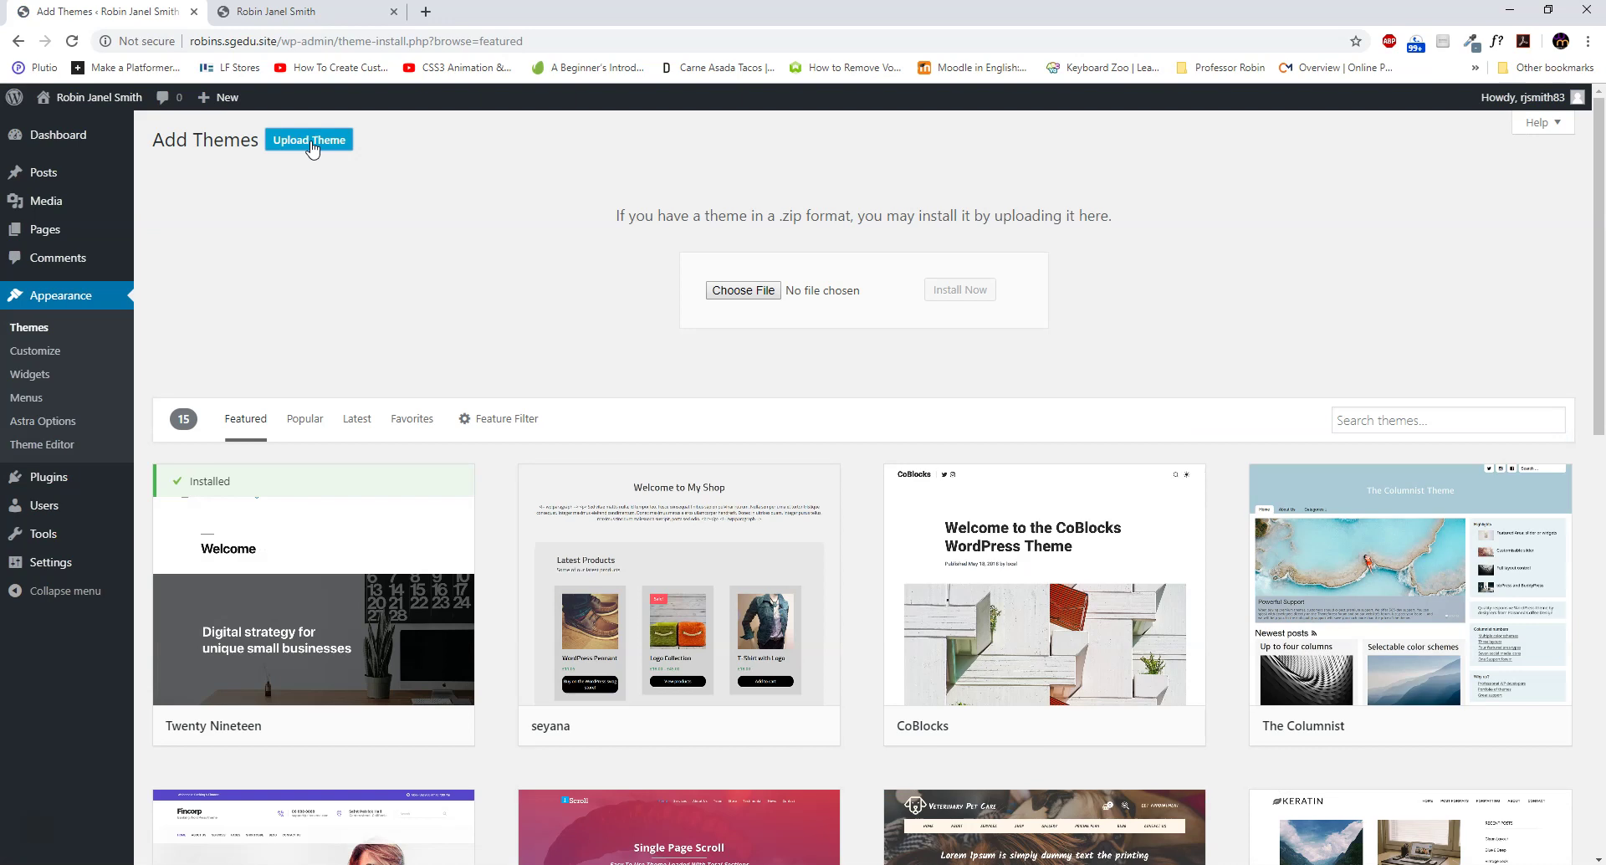
{"action": "left_click", "coordinate": [730, 294]}
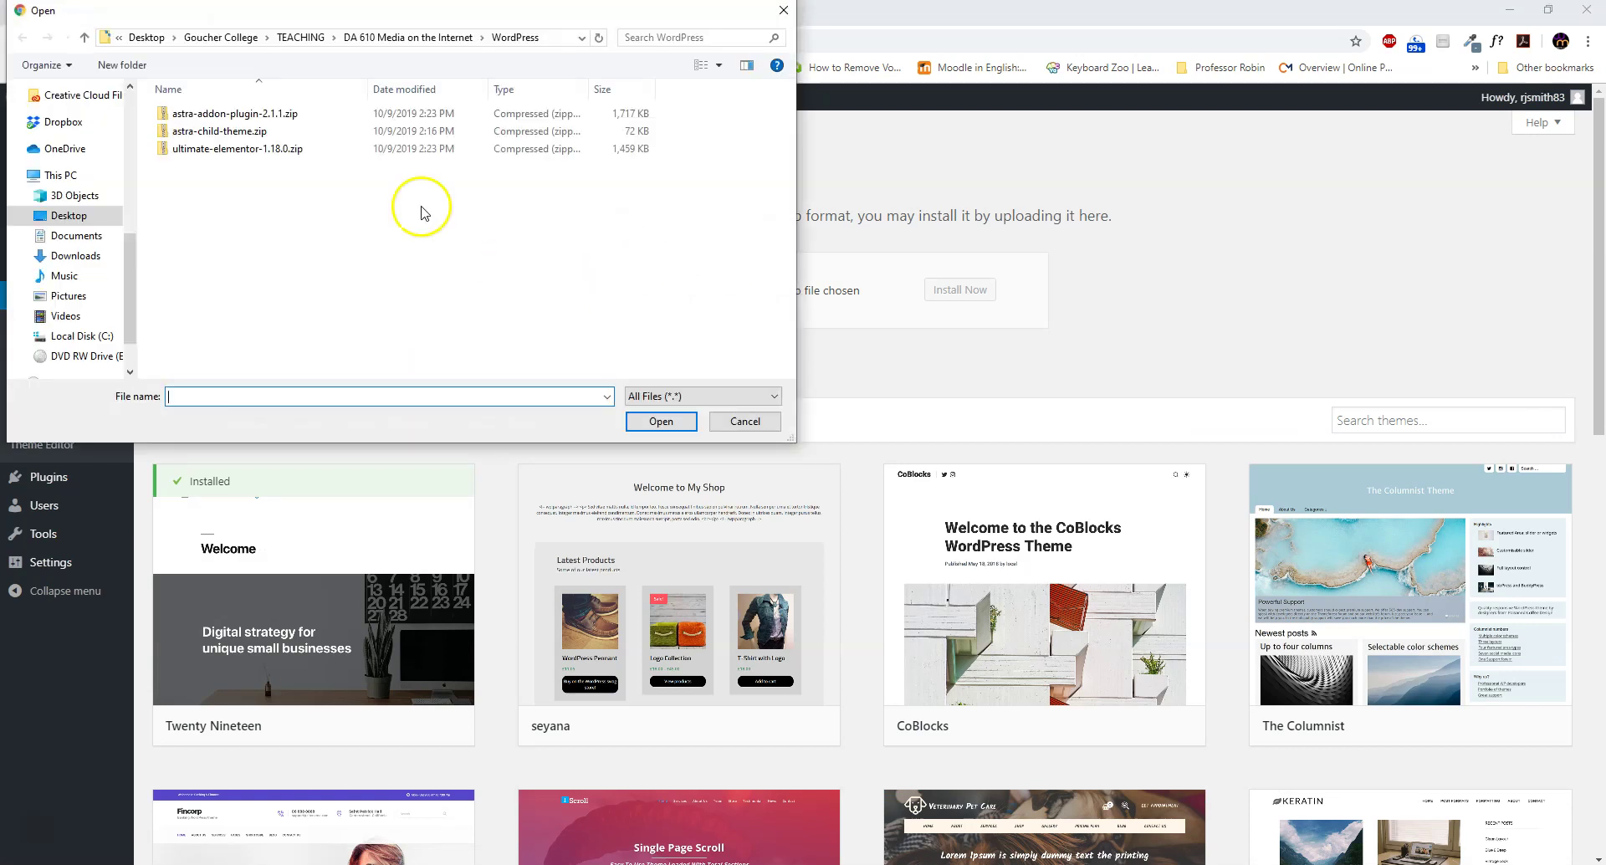
{"action": "left_click", "coordinate": [213, 134]}
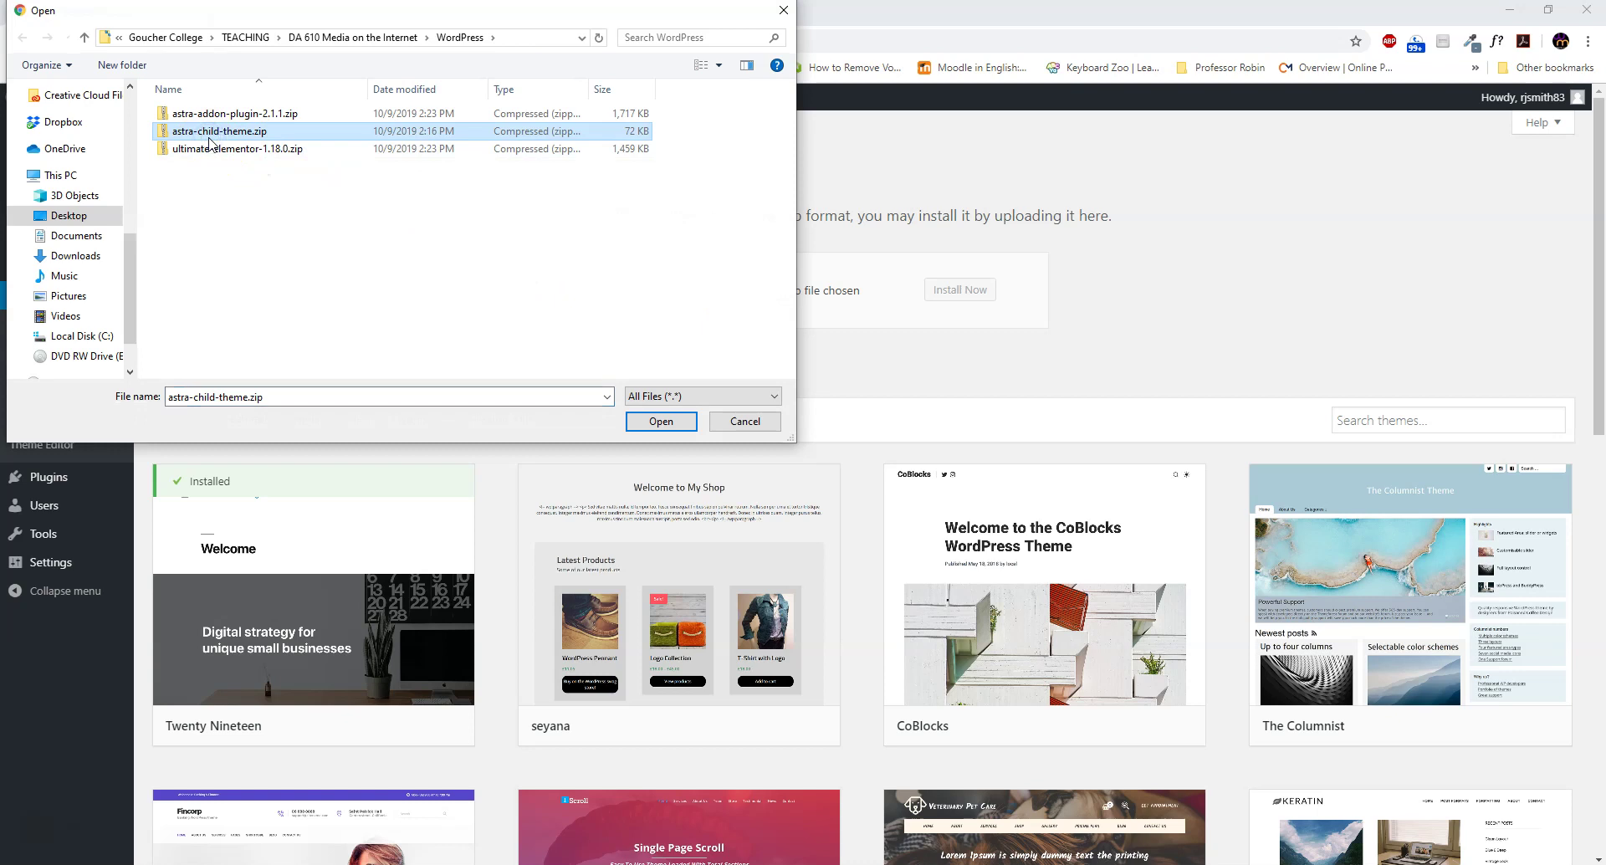
{"action": "left_click", "coordinate": [241, 139]}
{"action": "left_click", "coordinate": [661, 425]}
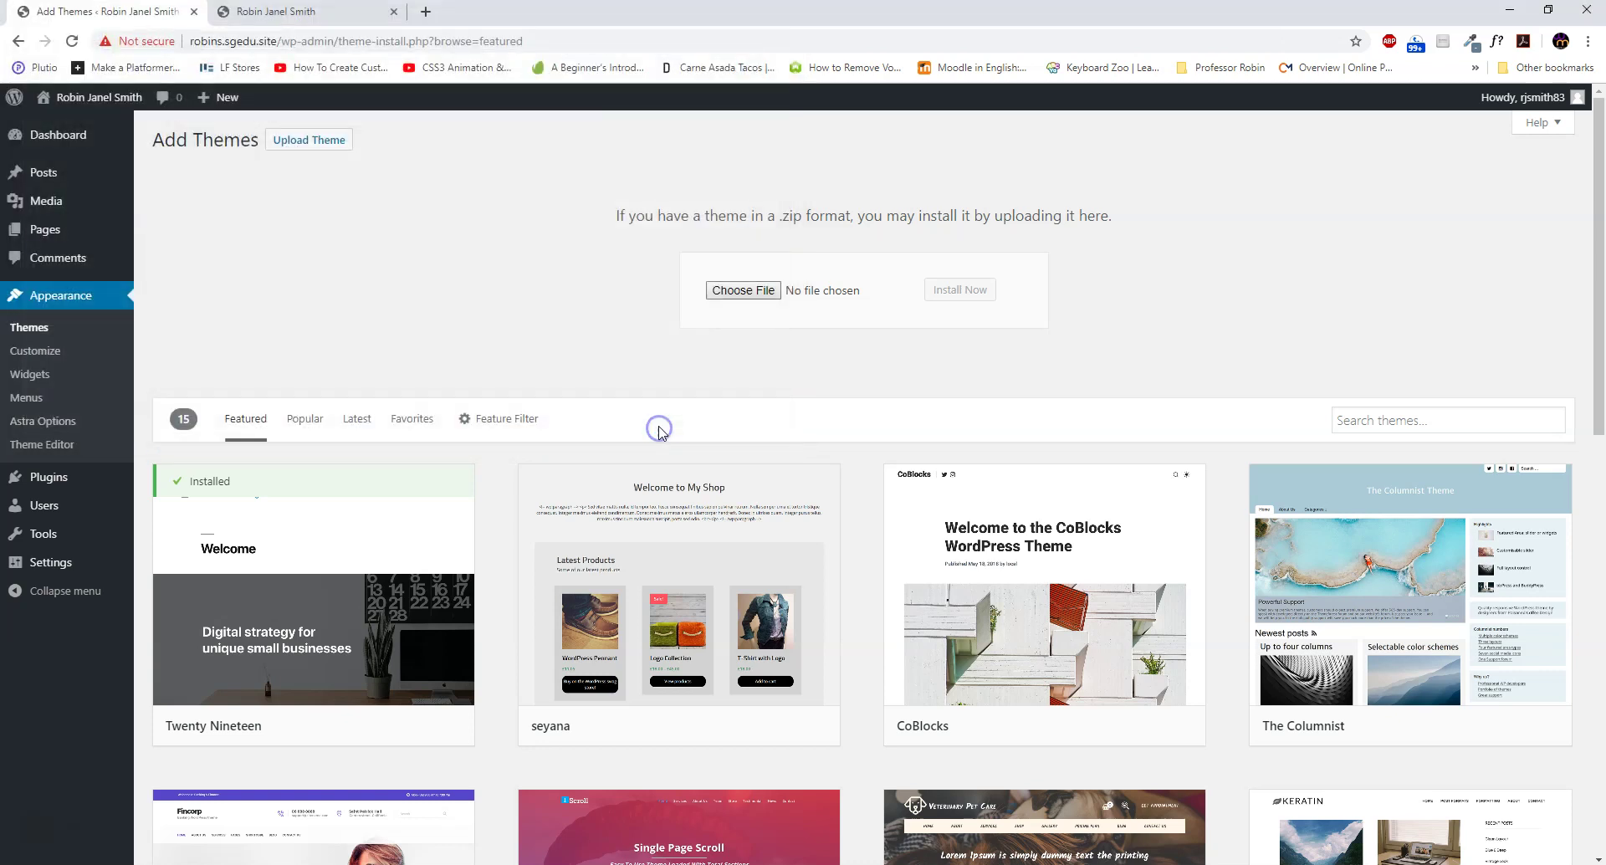
{"action": "left_click", "coordinate": [950, 297]}
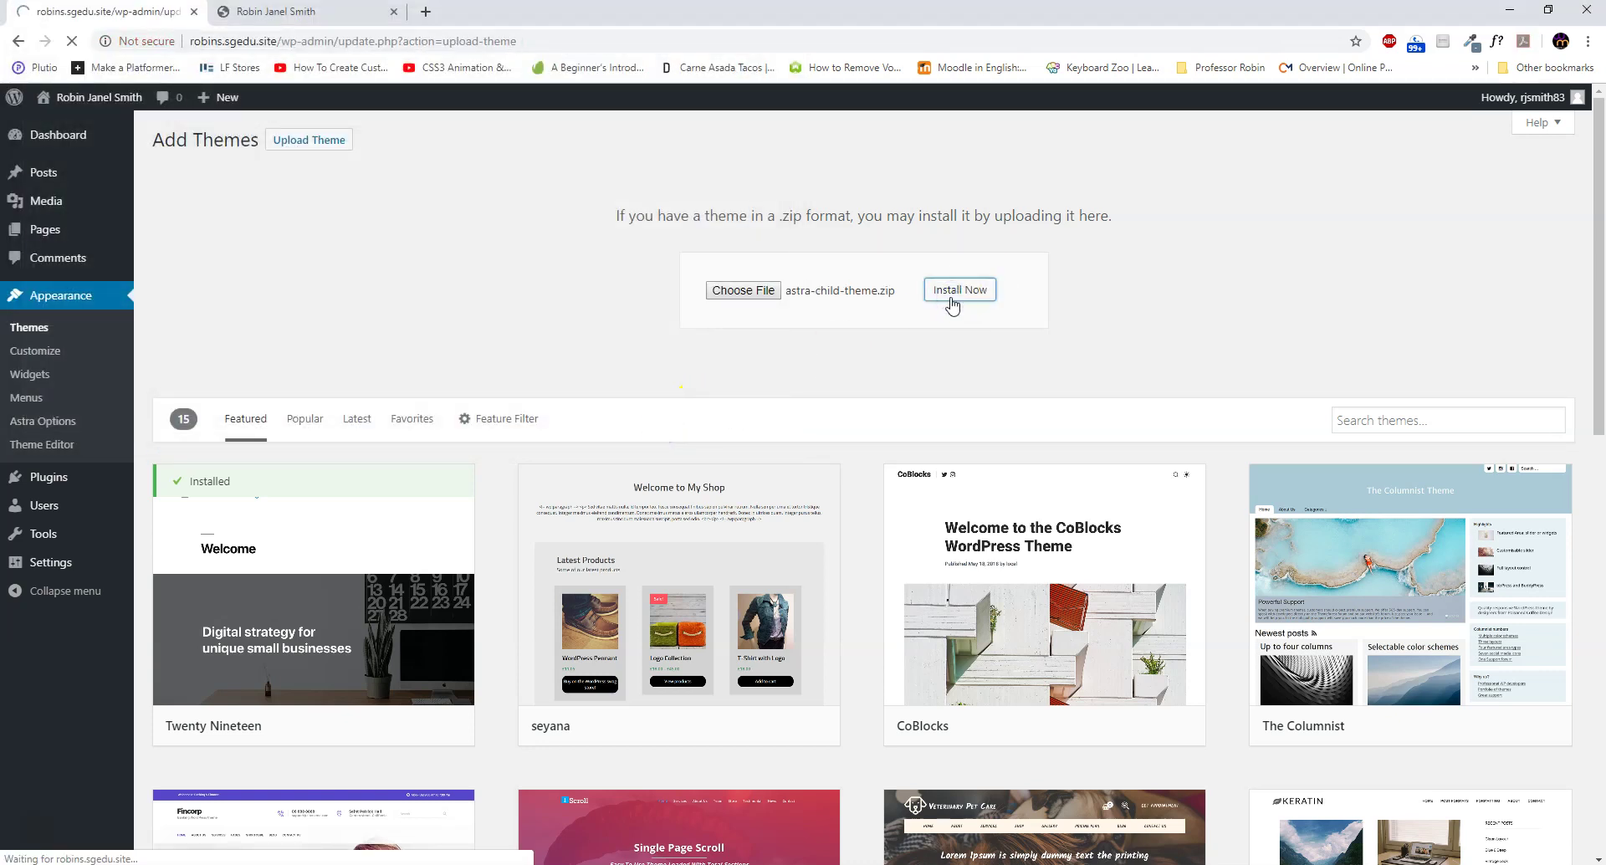
{"action": "left_click", "coordinate": [235, 308]}
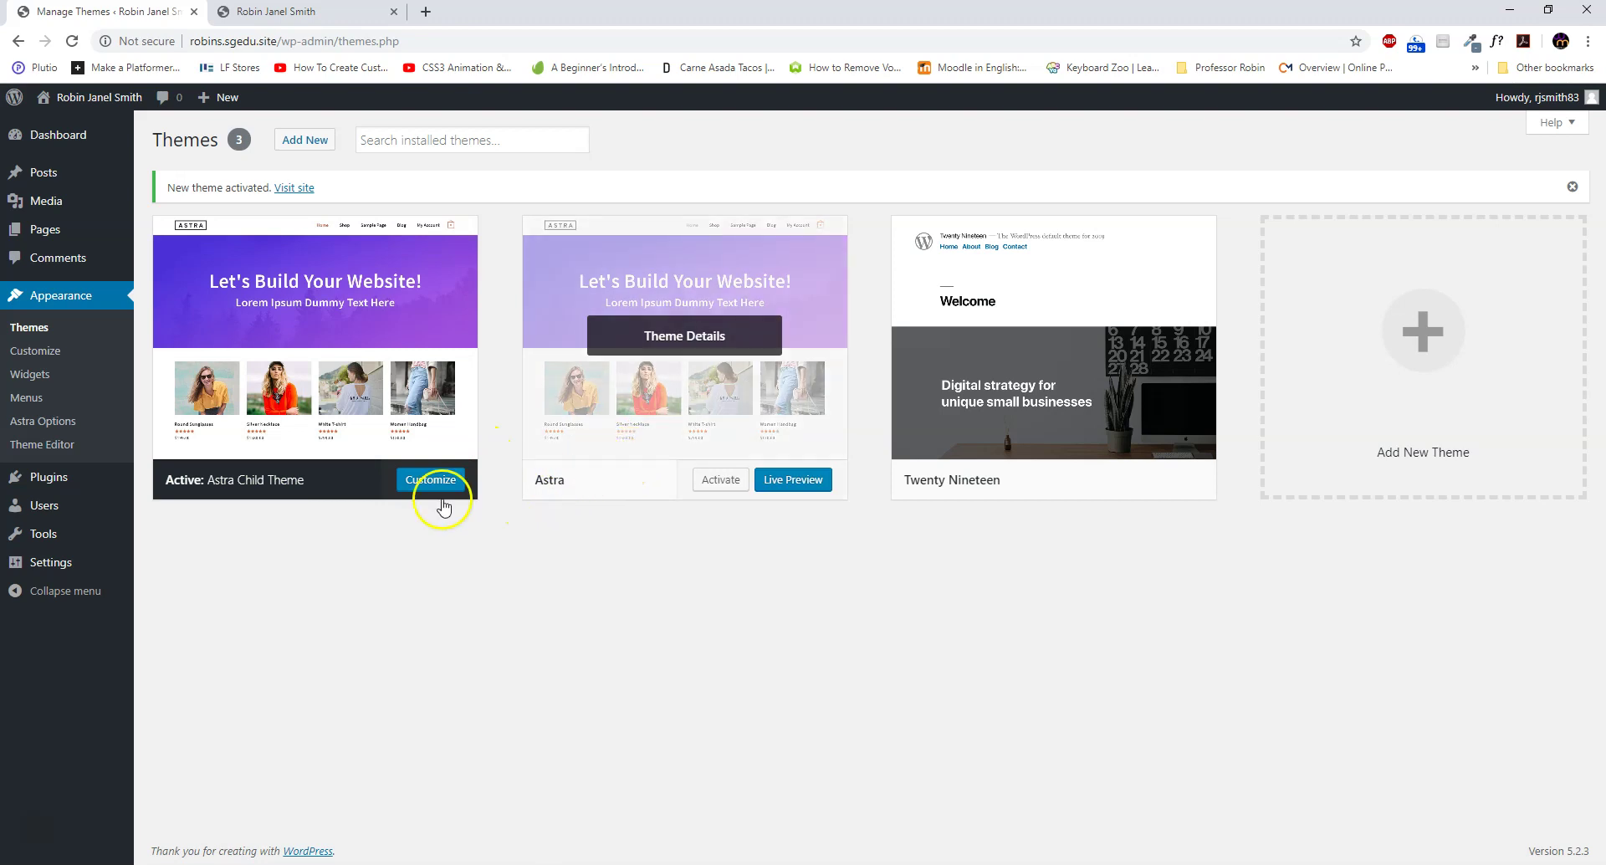
{"action": "mouse_move", "coordinate": [102, 516]}
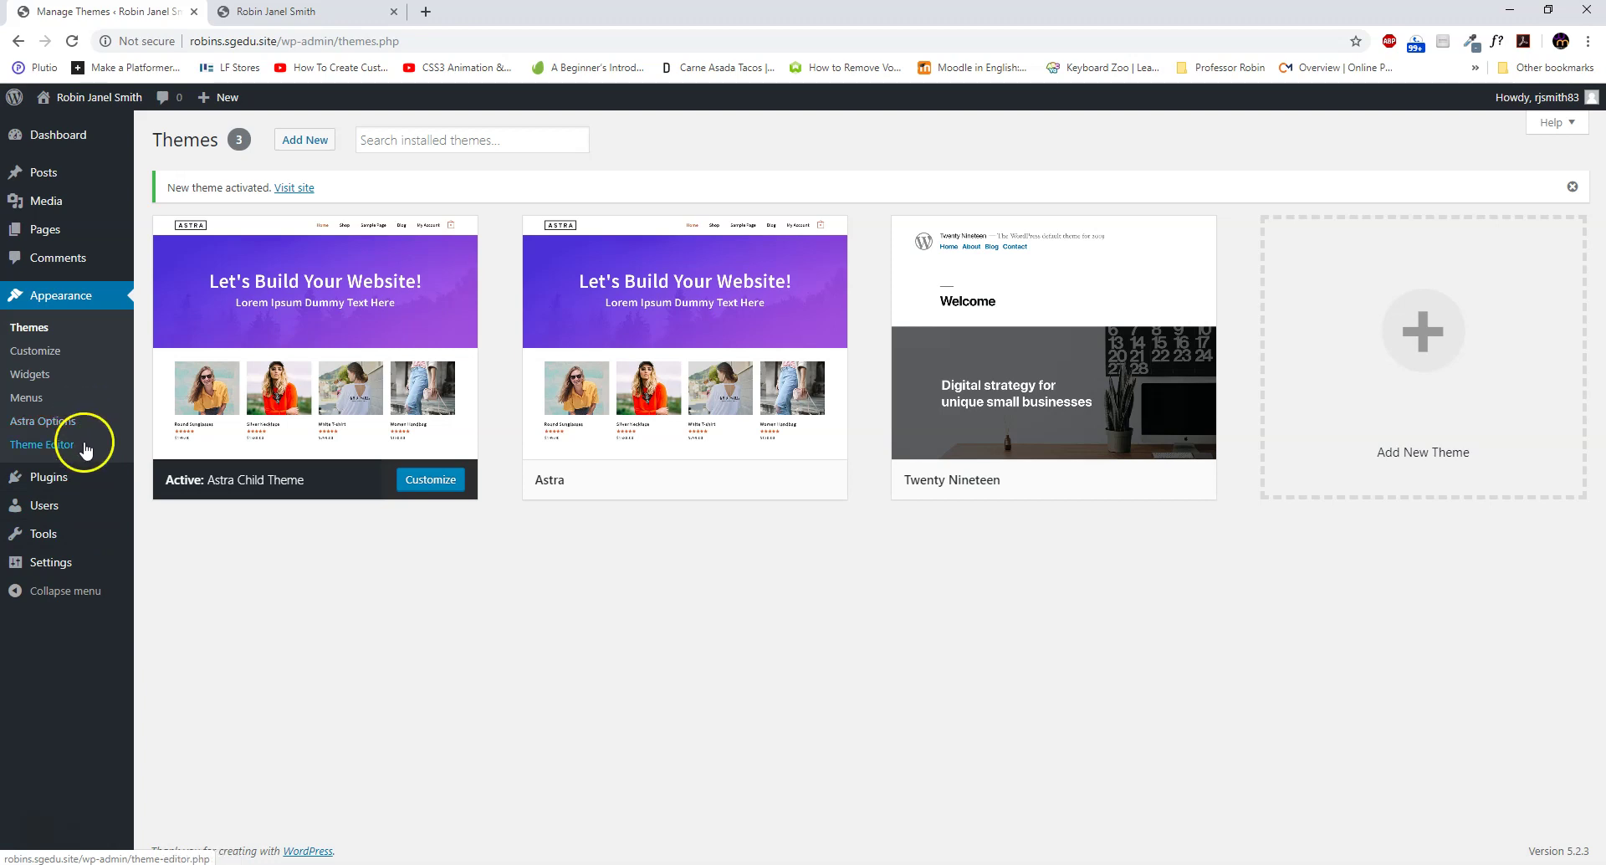
{"action": "mouse_move", "coordinate": [81, 475]}
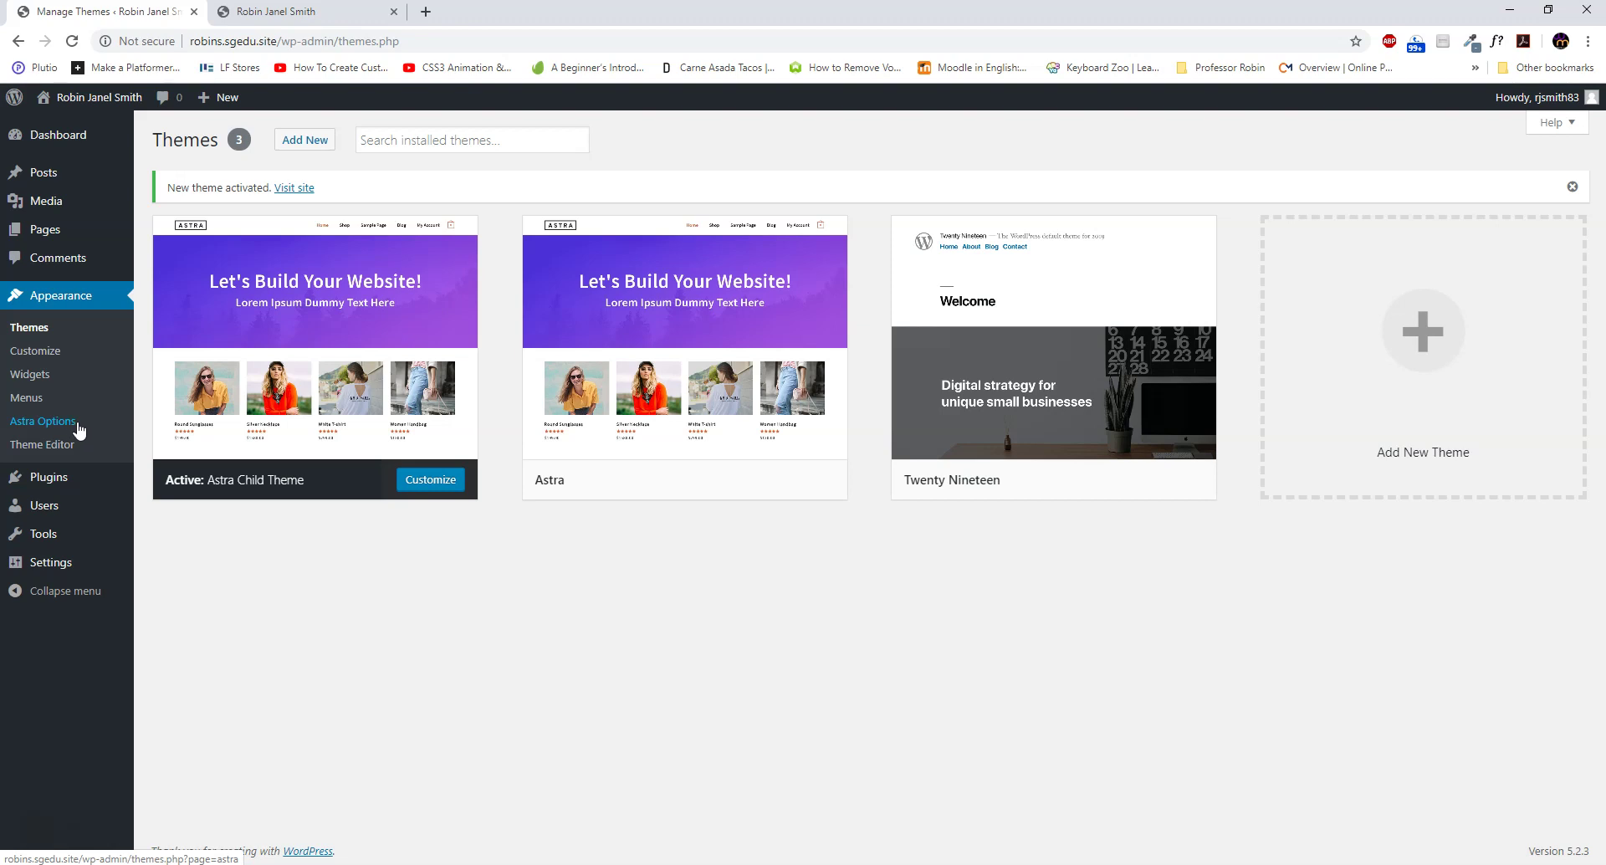
Upload and install astra-addon-plugin-2.1.1.zip, then activate the Astra Pro plugin.
{"action": "left_click", "coordinate": [53, 487]}
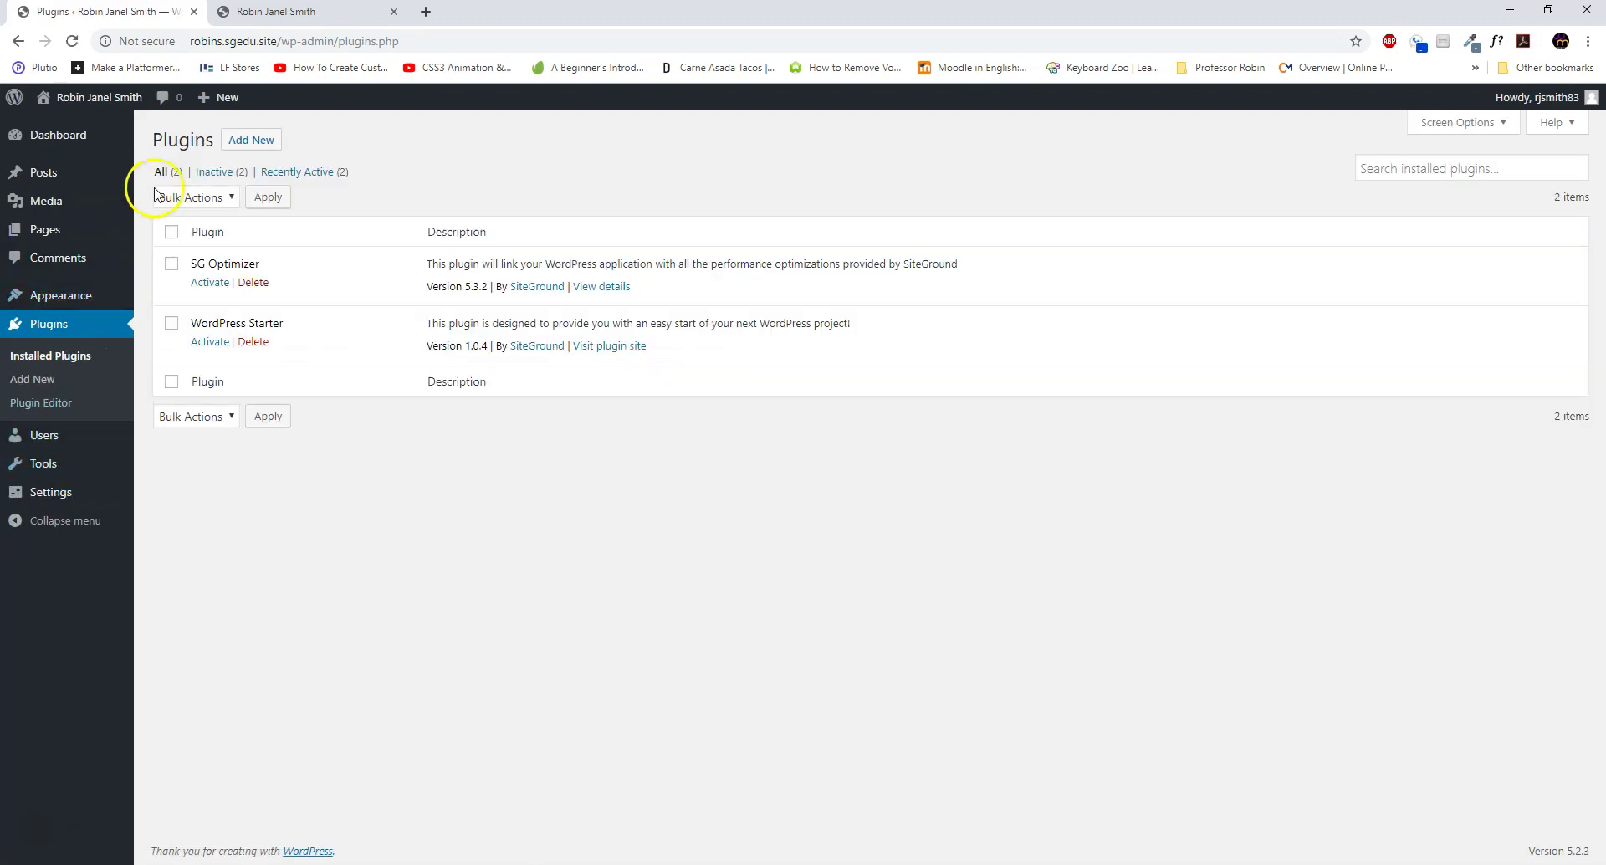
{"action": "left_click", "coordinate": [232, 152]}
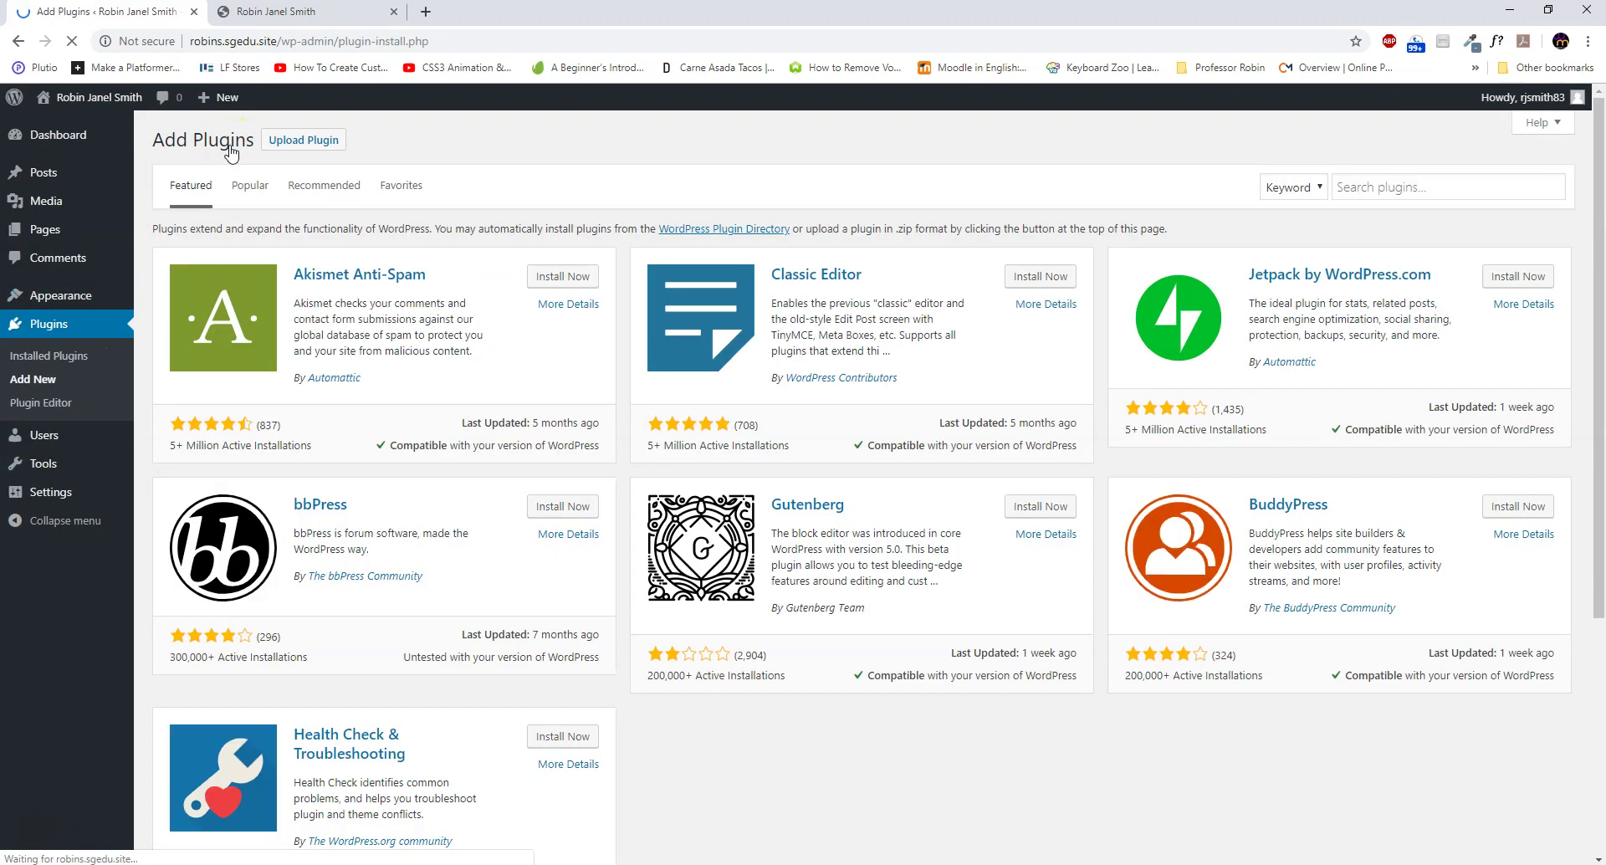
{"action": "left_click", "coordinate": [284, 144]}
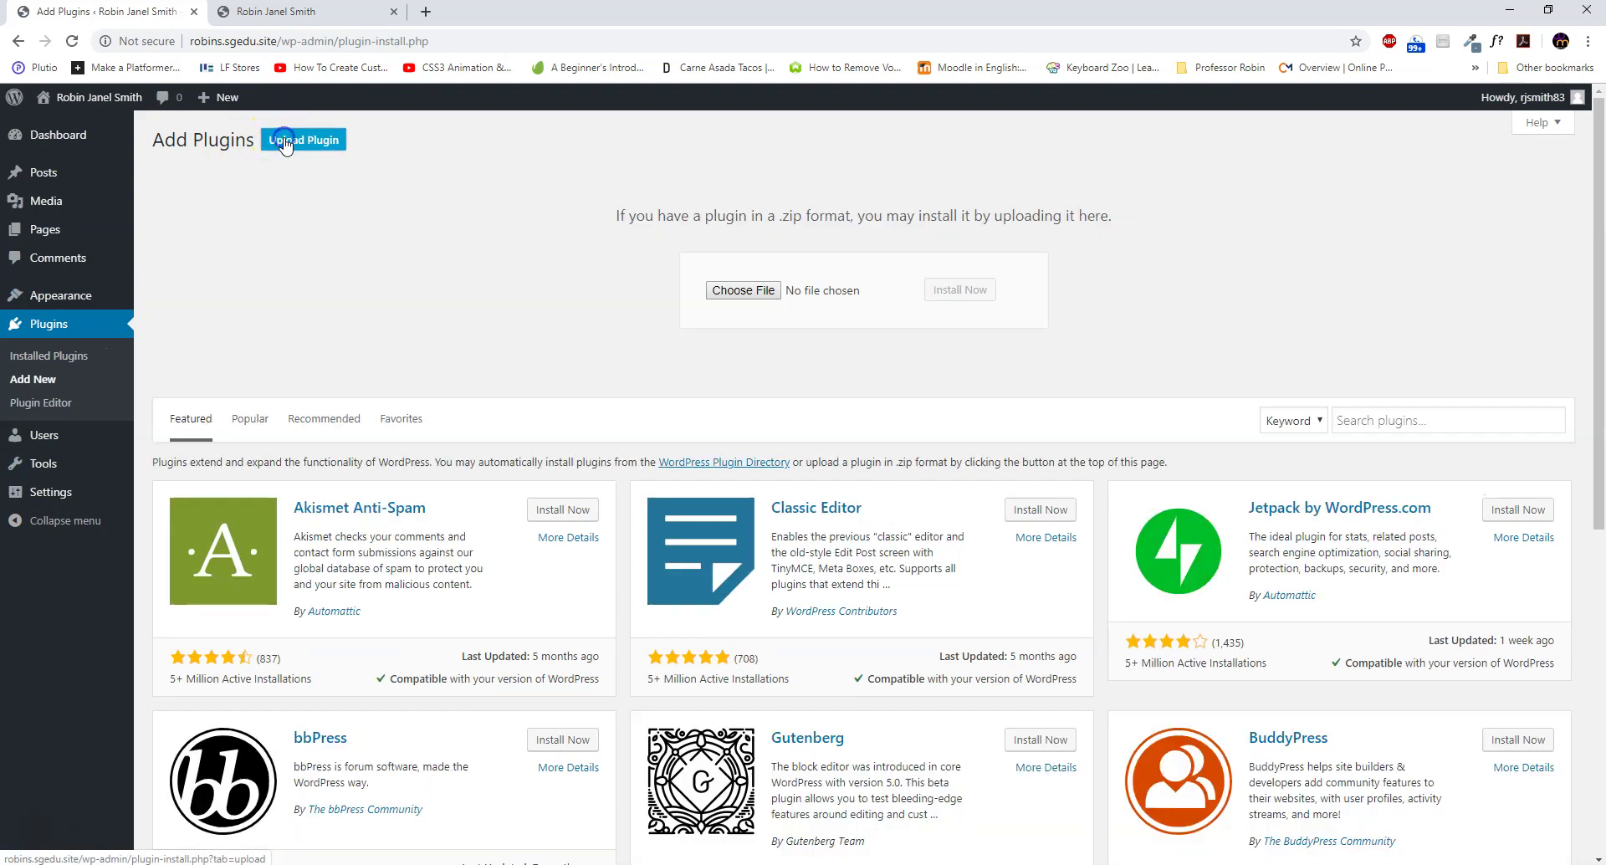
{"action": "left_click", "coordinate": [743, 290]}
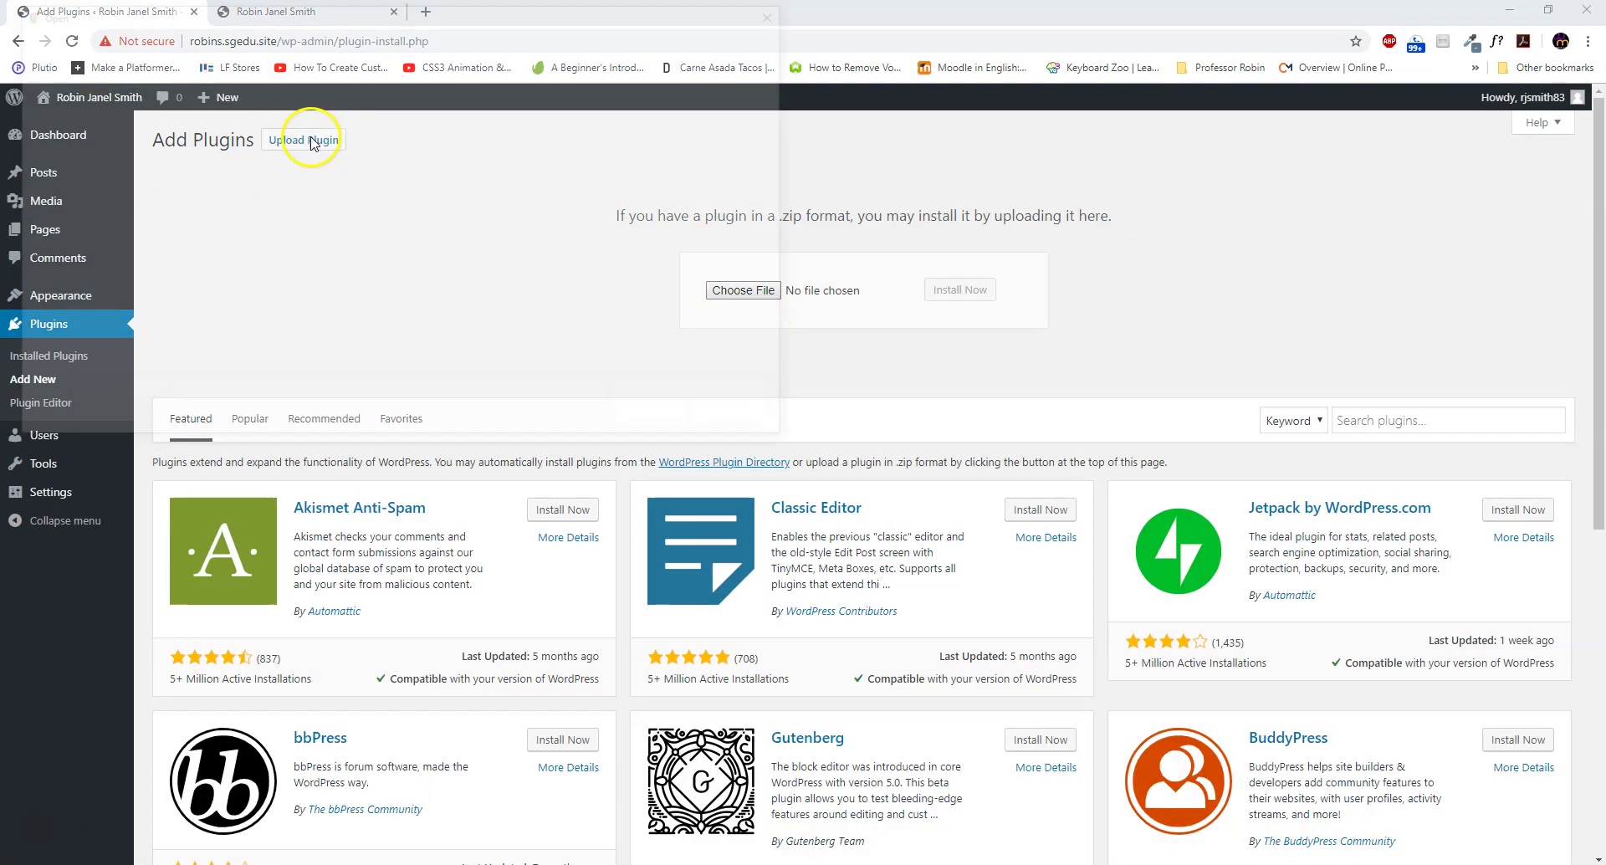
{"action": "left_click", "coordinate": [250, 114]}
{"action": "left_click", "coordinate": [960, 289]}
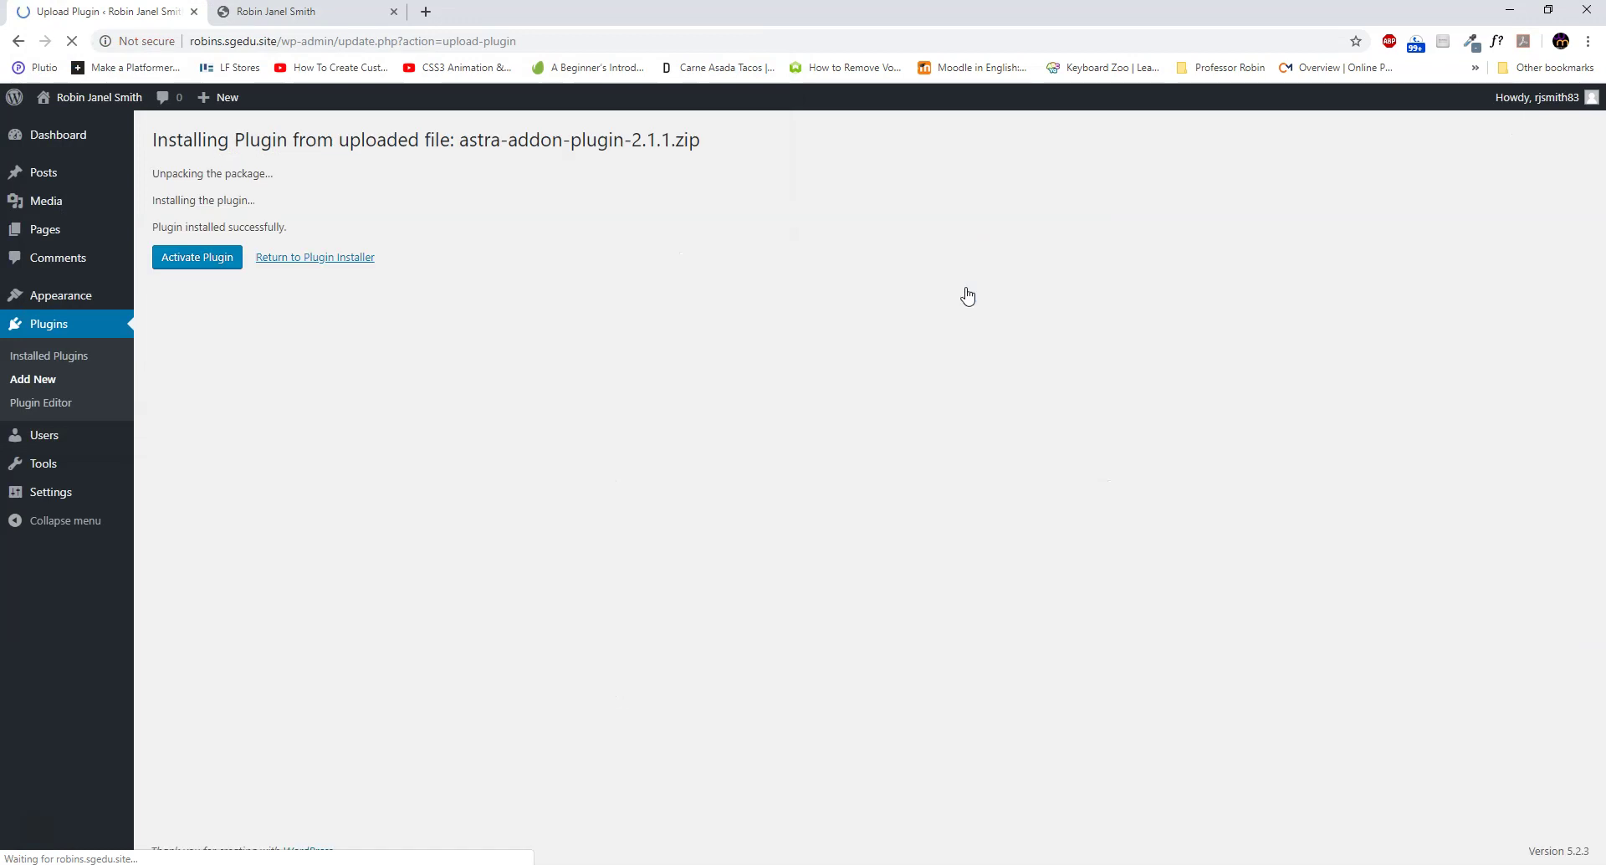
{"action": "left_click", "coordinate": [195, 256]}
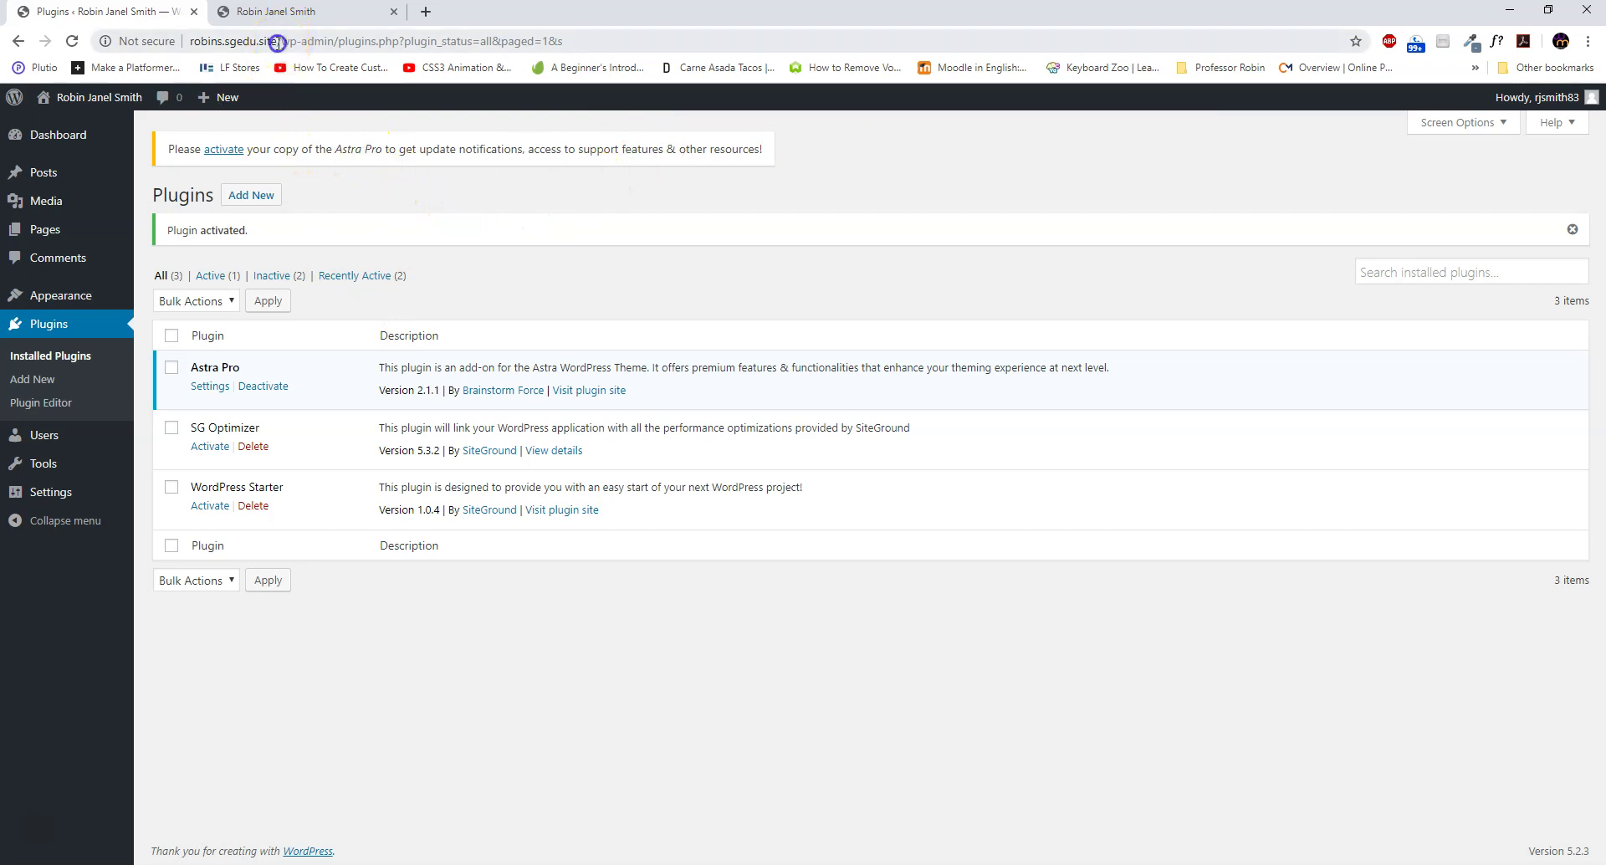
{"action": "left_click_drag", "start_coordinate": [277, 42], "coordinate": [159, 40]}
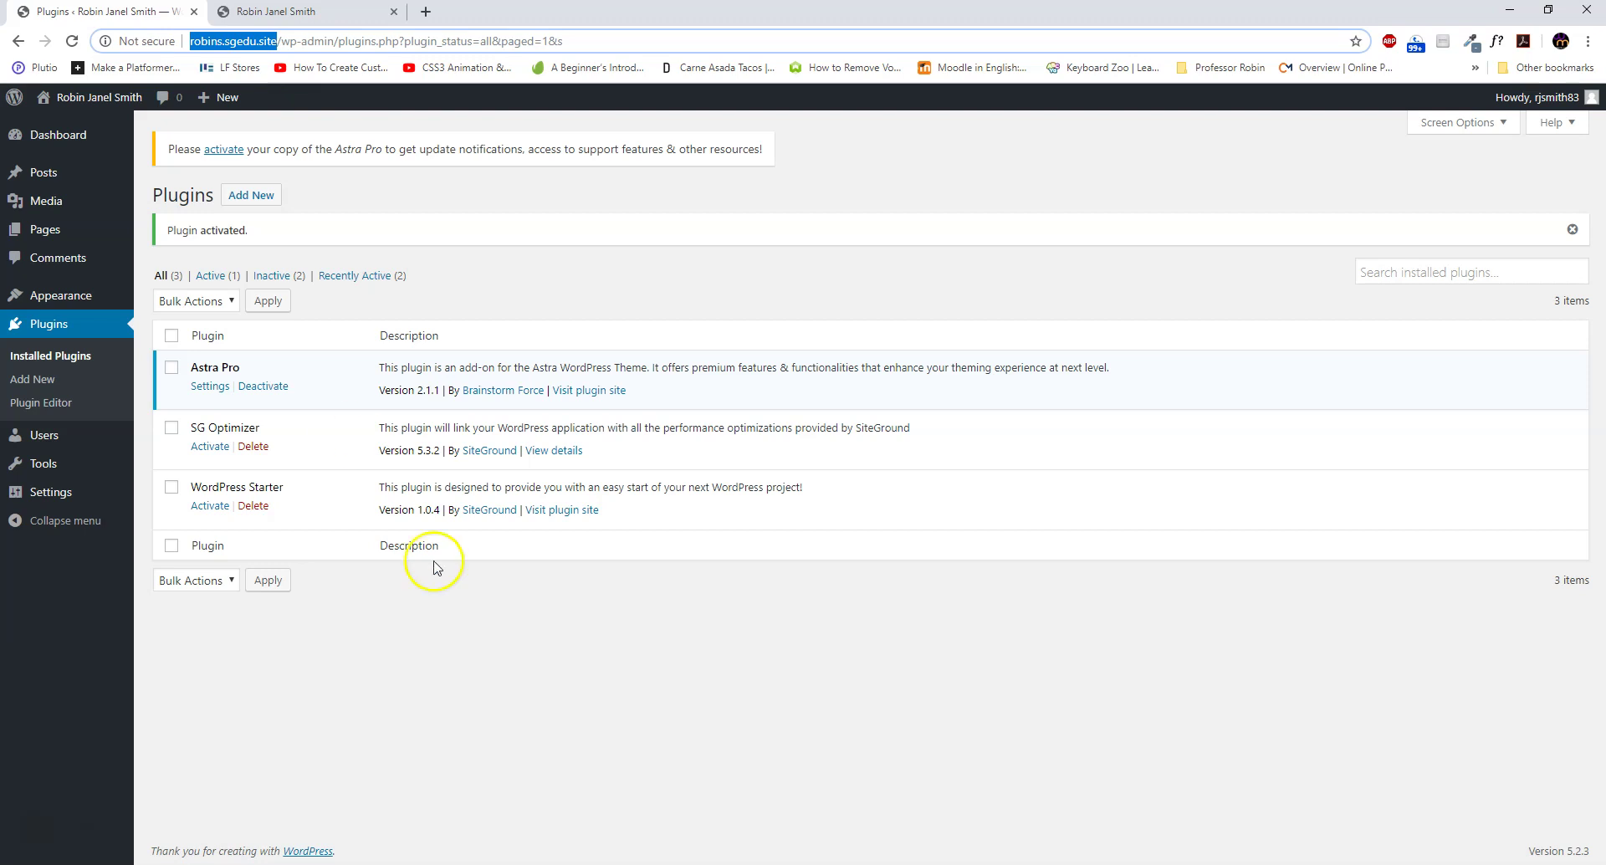
{"action": "left_click", "coordinate": [381, 634]}
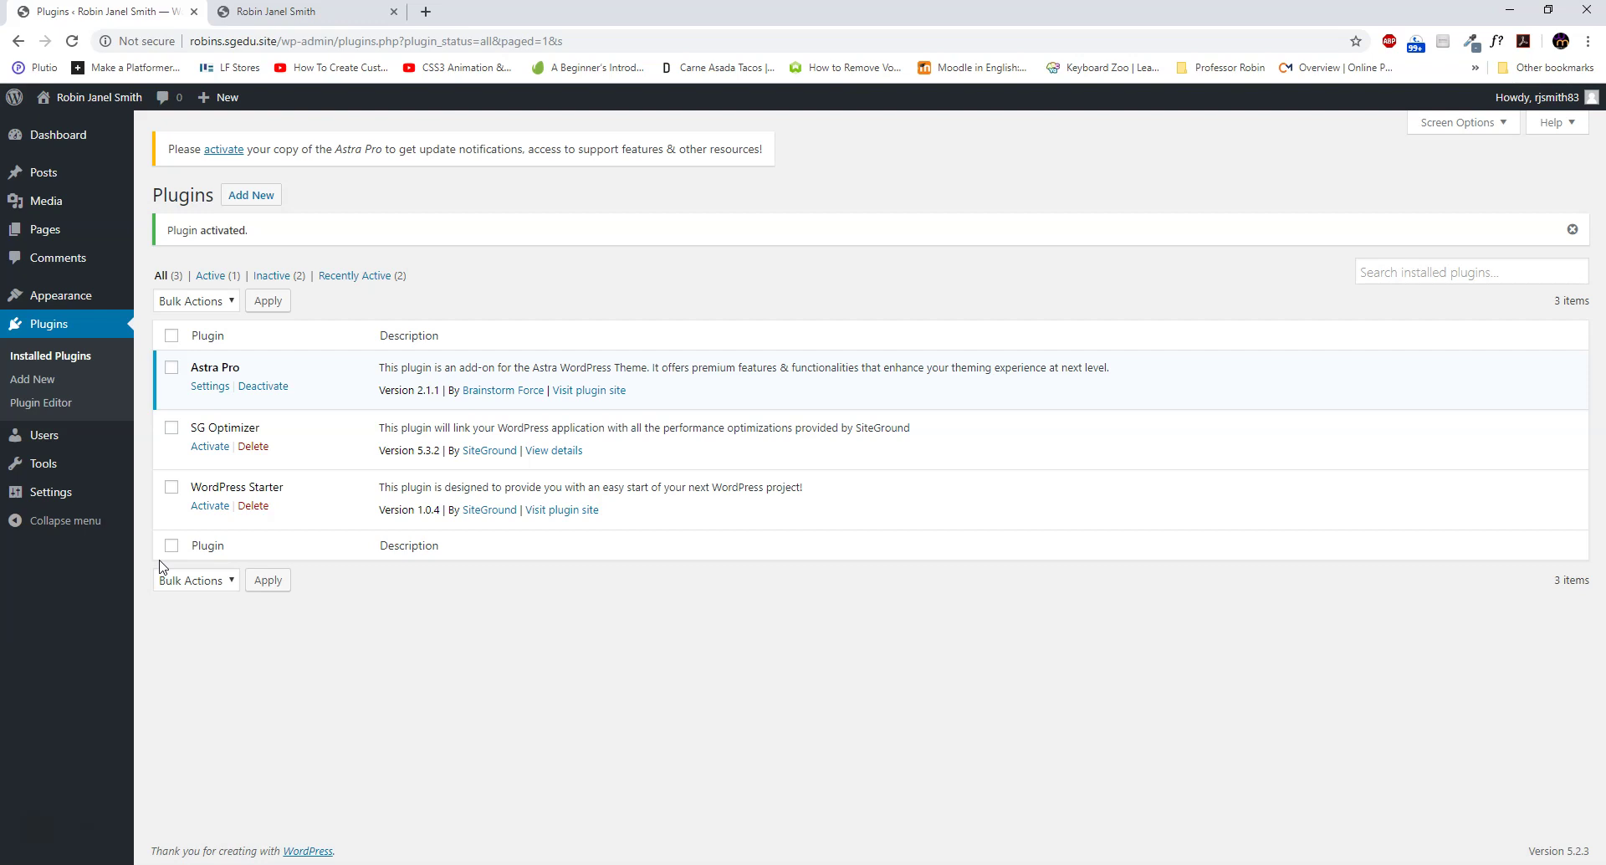
{"action": "left_click", "coordinate": [174, 430]}
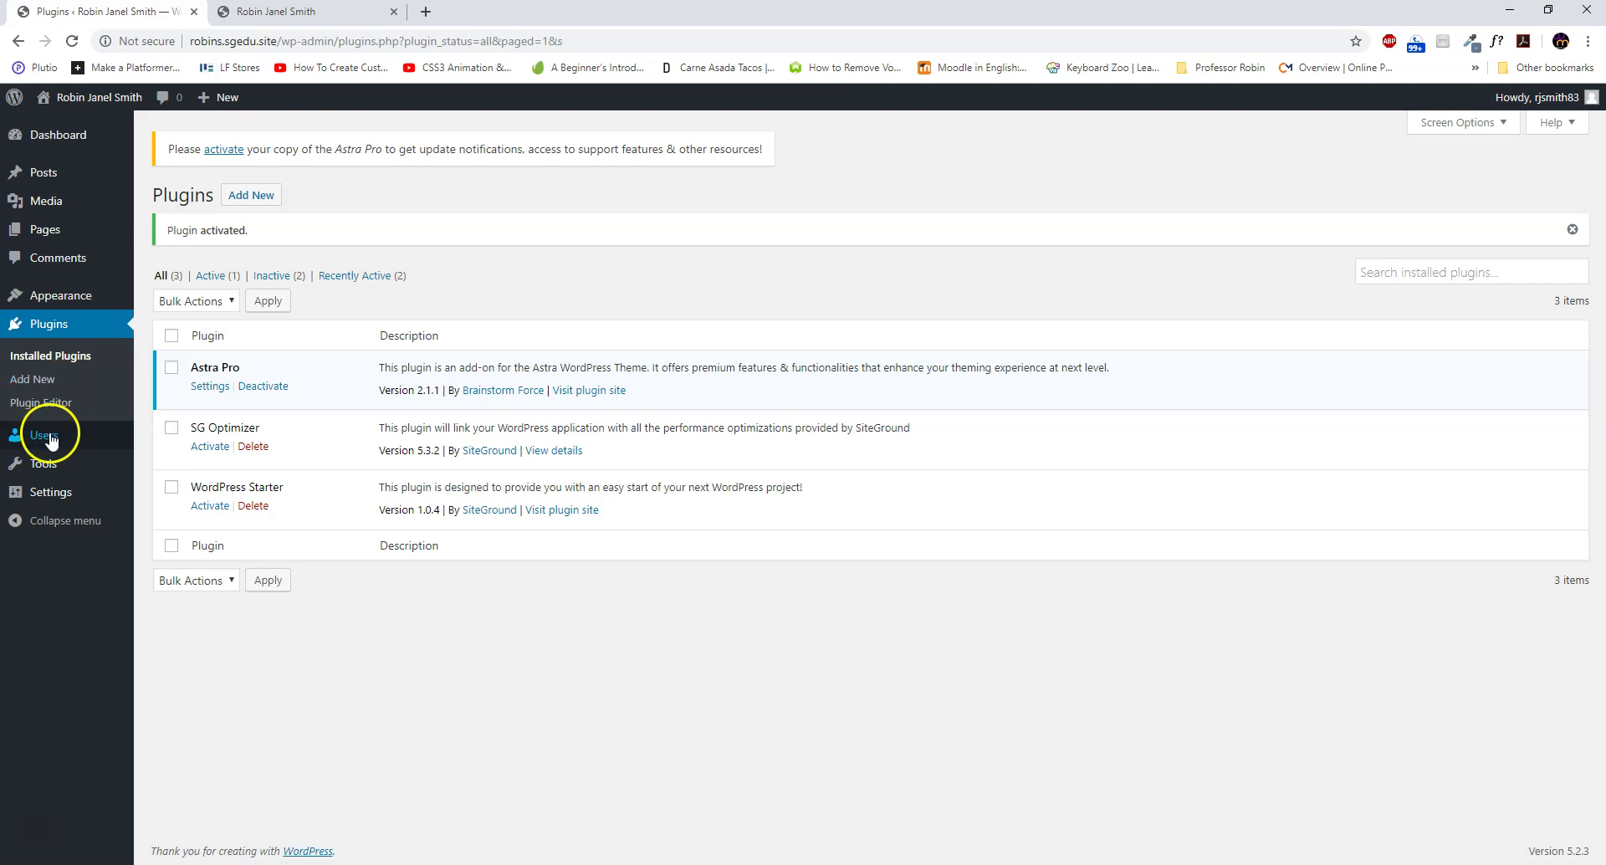
{"action": "mouse_move", "coordinate": [53, 440]}
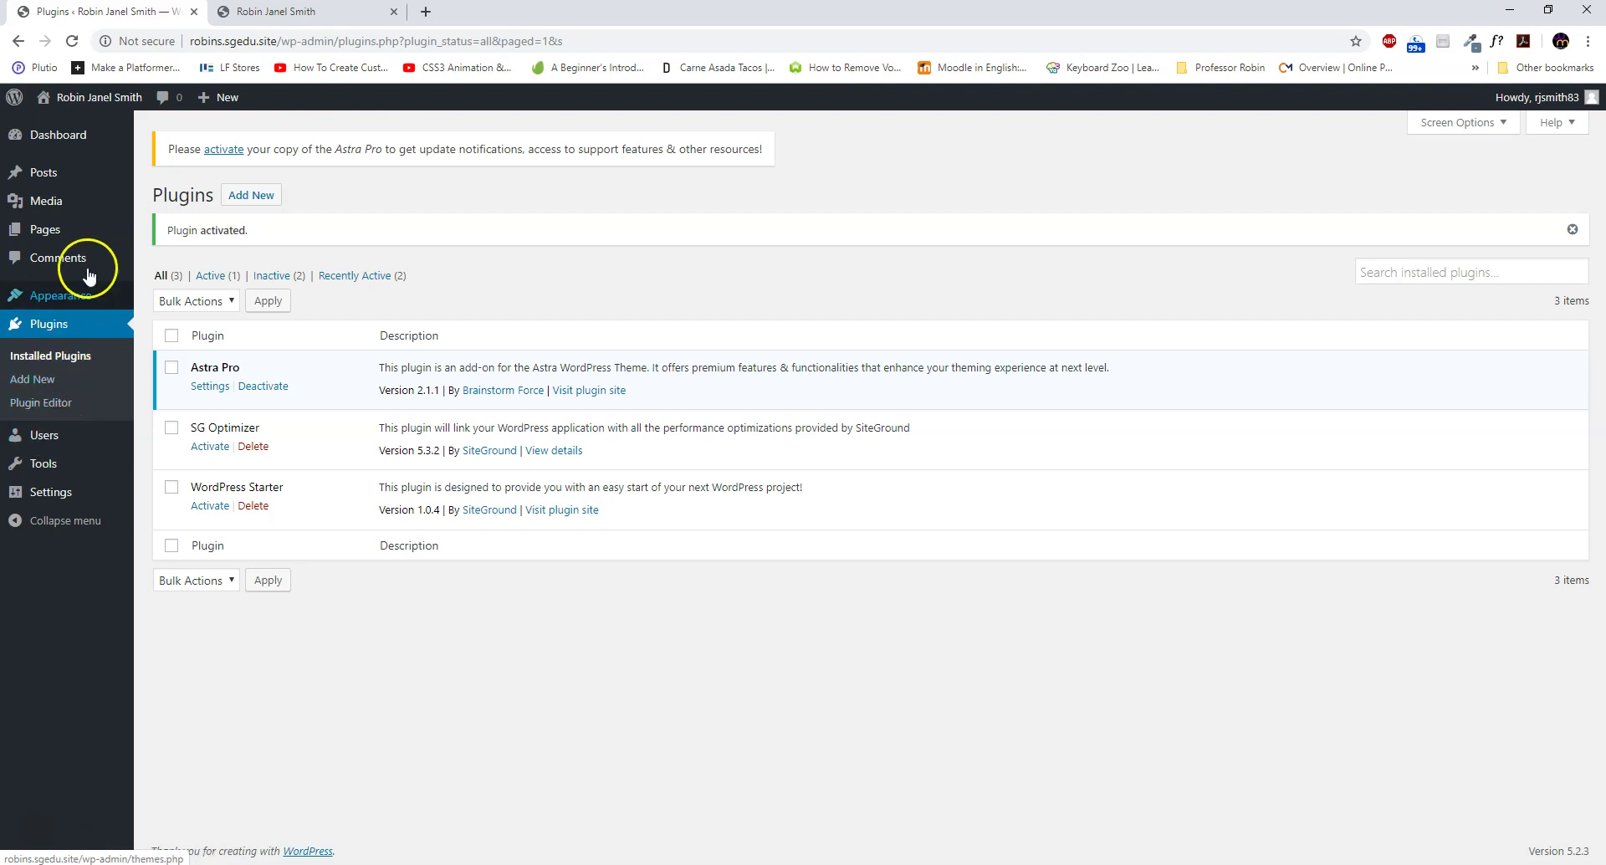
Search plugins for 'el', then install and activate Elementor Page Builder.
{"action": "left_click", "coordinate": [232, 199]}
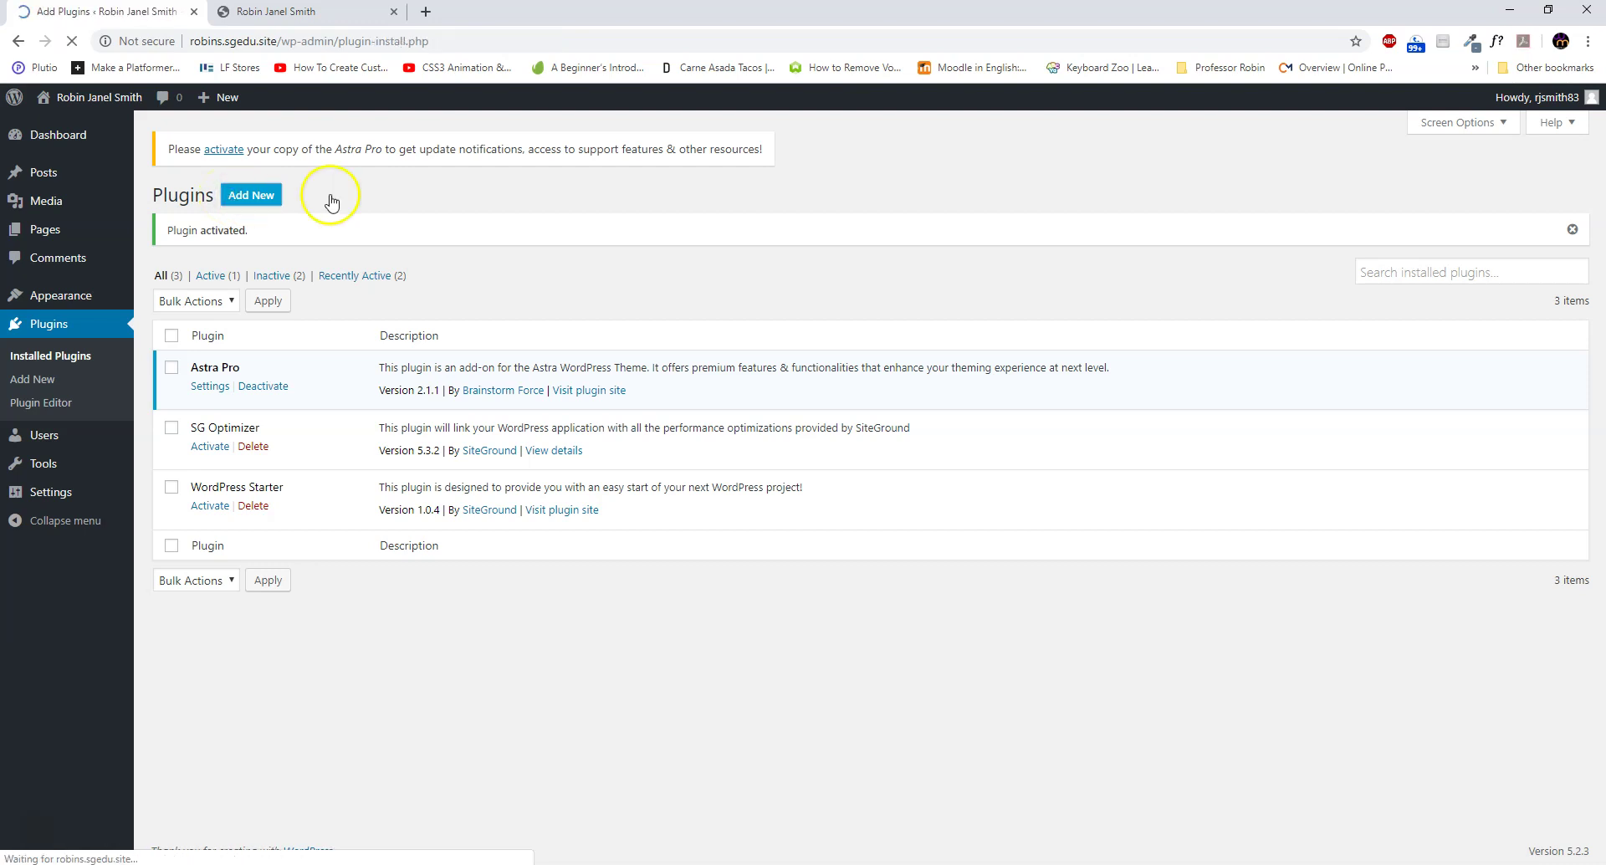
{"action": "left_click", "coordinate": [1405, 187]}
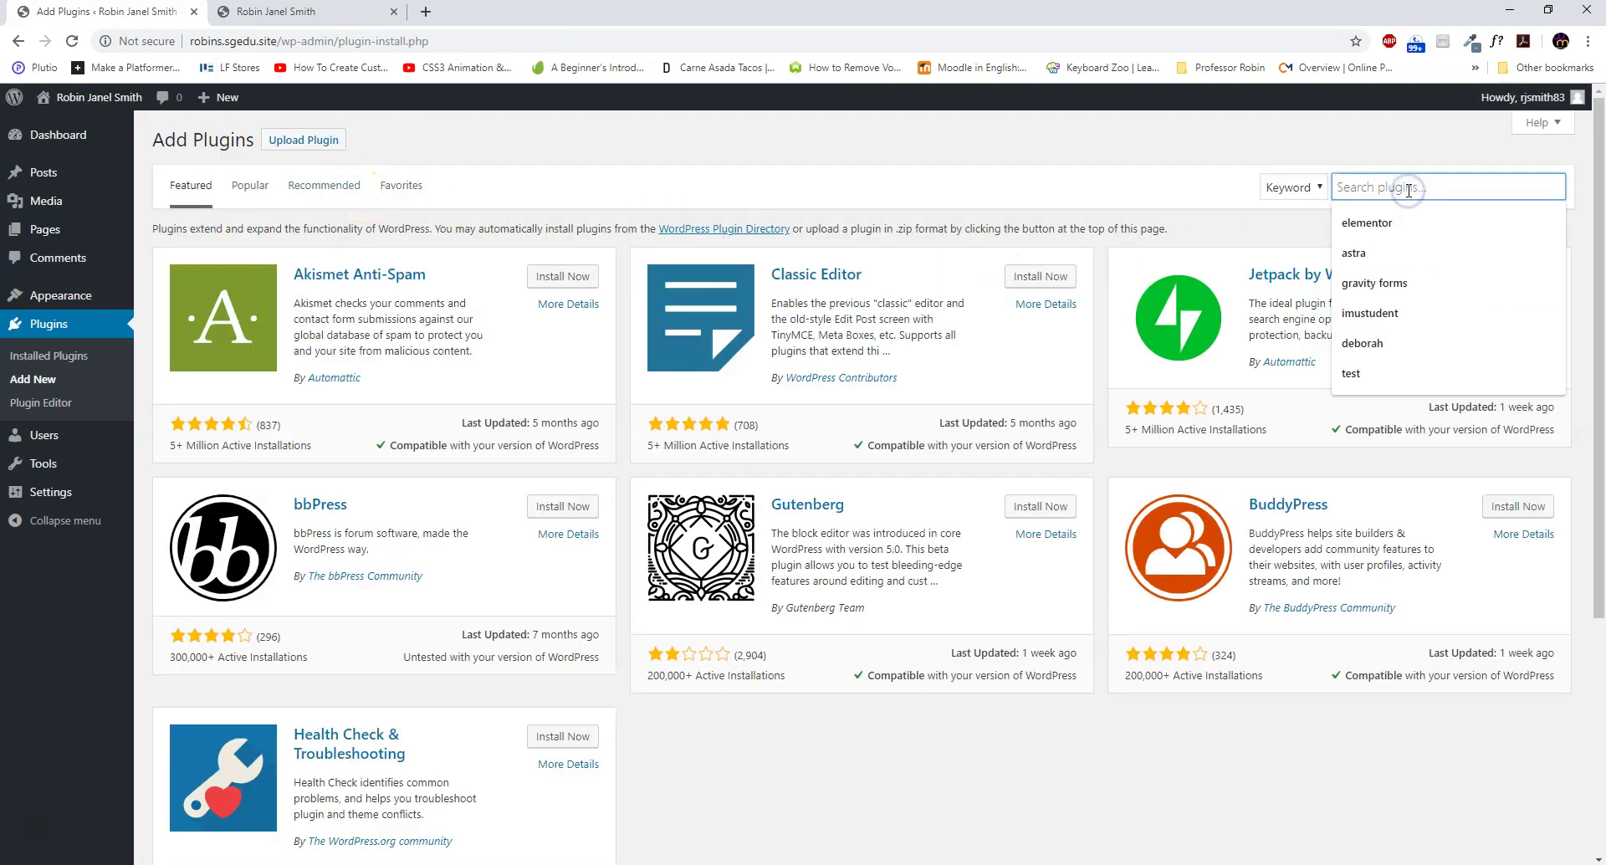
{"action": "type", "text": "el"}
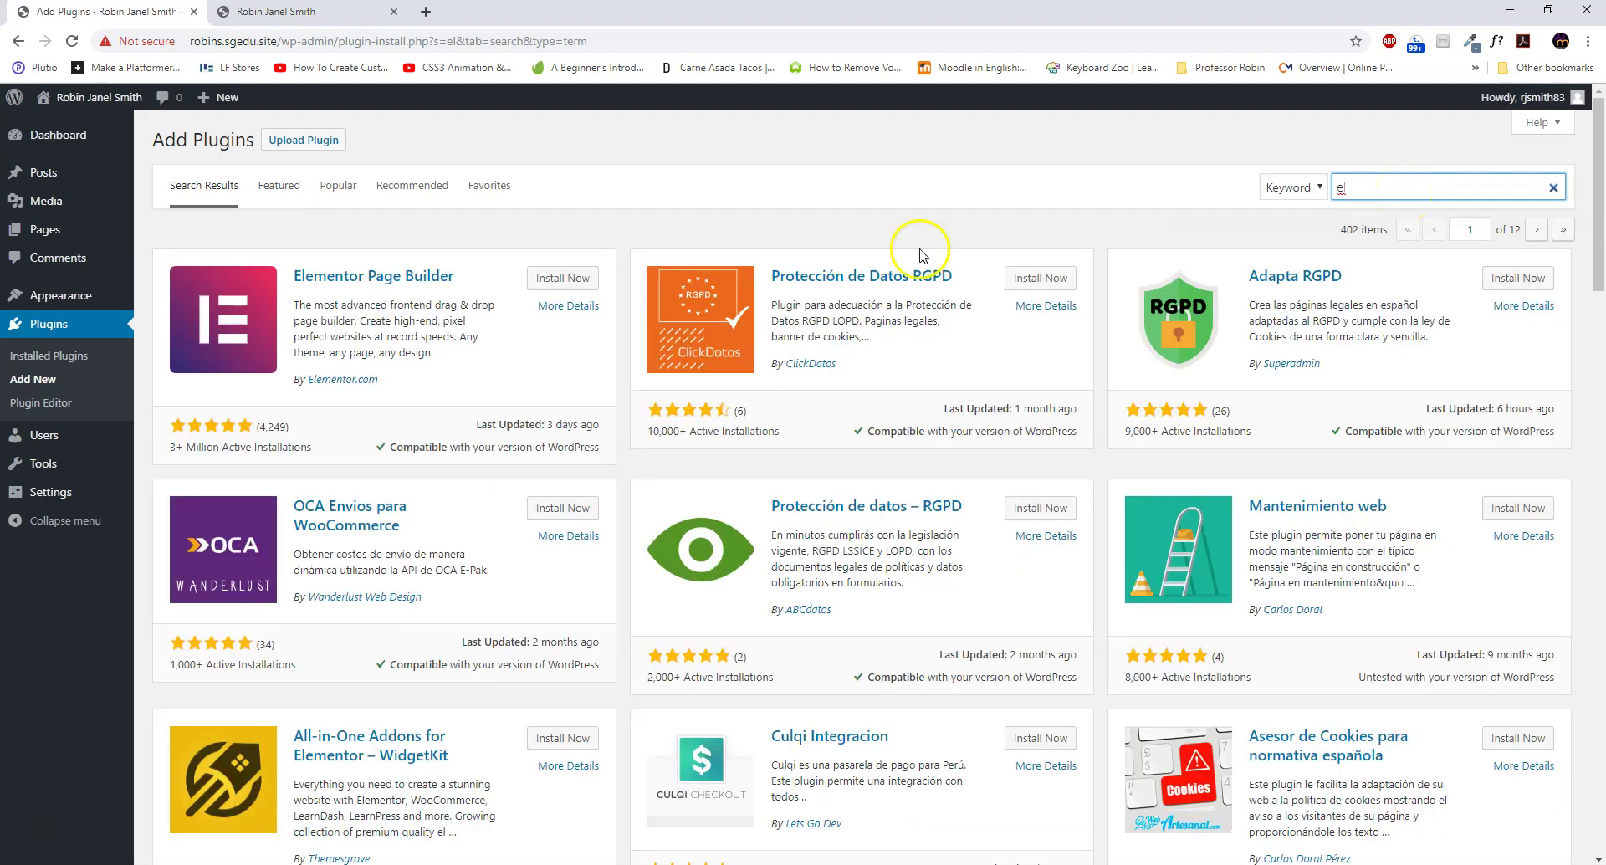
{"action": "left_click", "coordinate": [567, 281]}
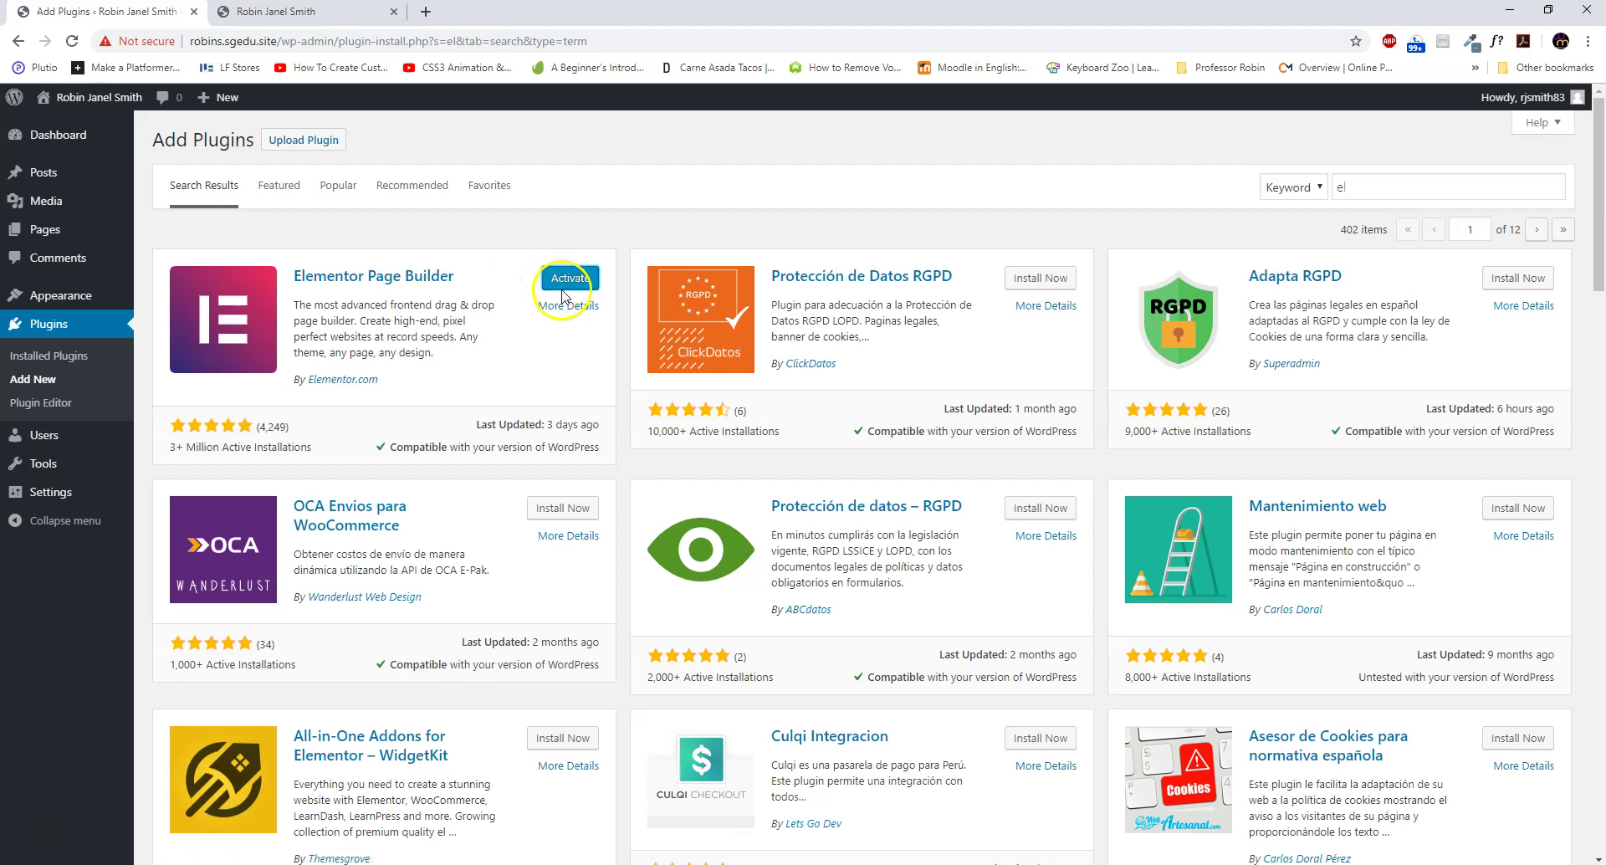
{"action": "left_click", "coordinate": [568, 284]}
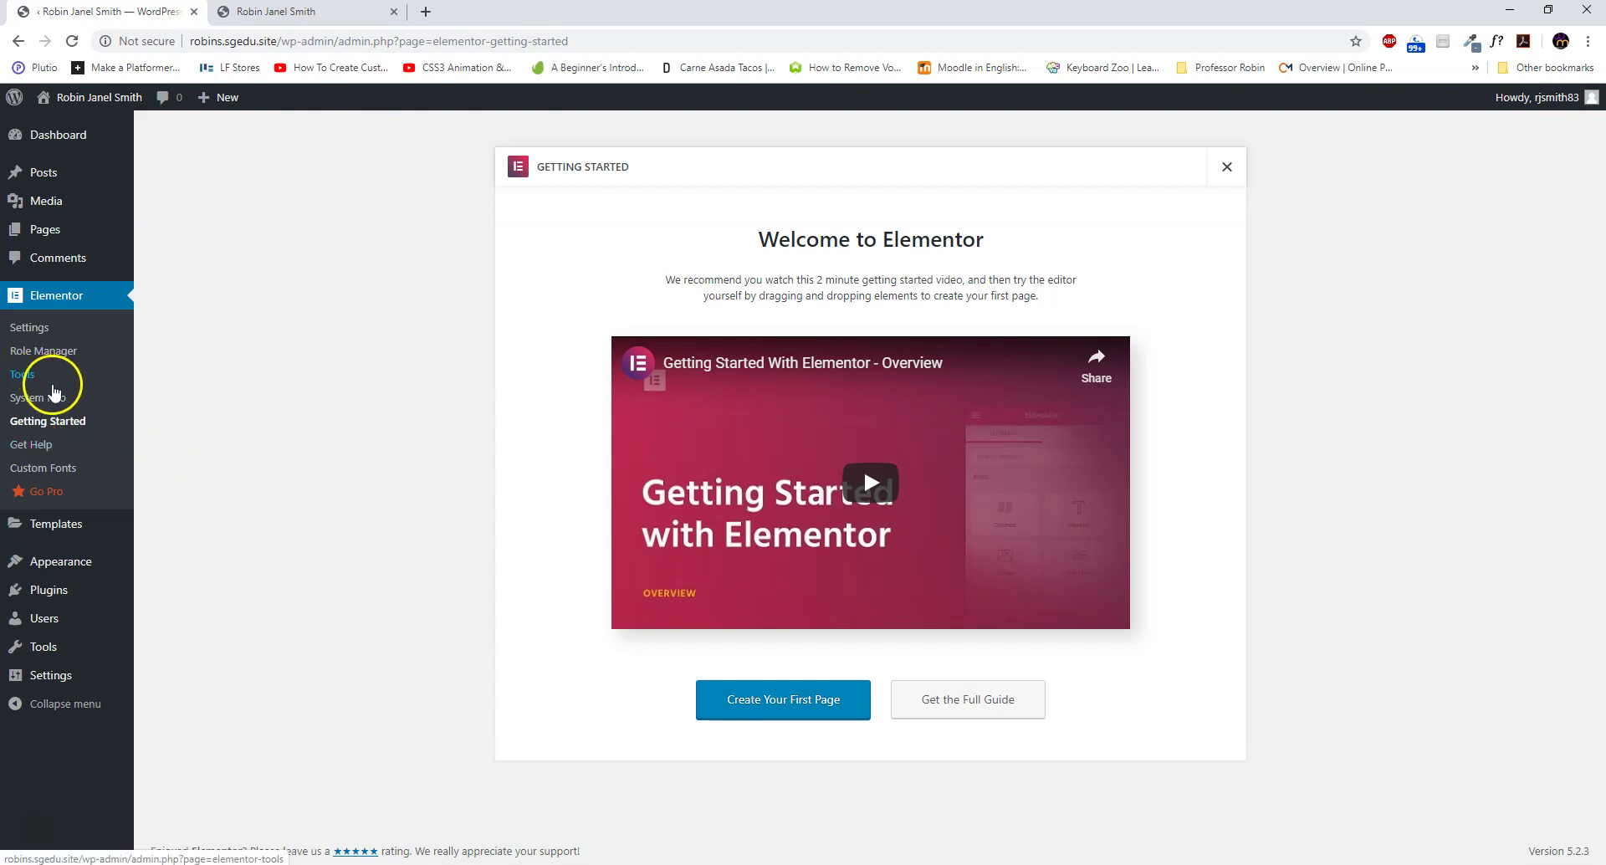
Open Elementor's General settings, with Disable Default Colors and Disable Default Fonts turned on.
{"action": "left_click", "coordinate": [47, 332]}
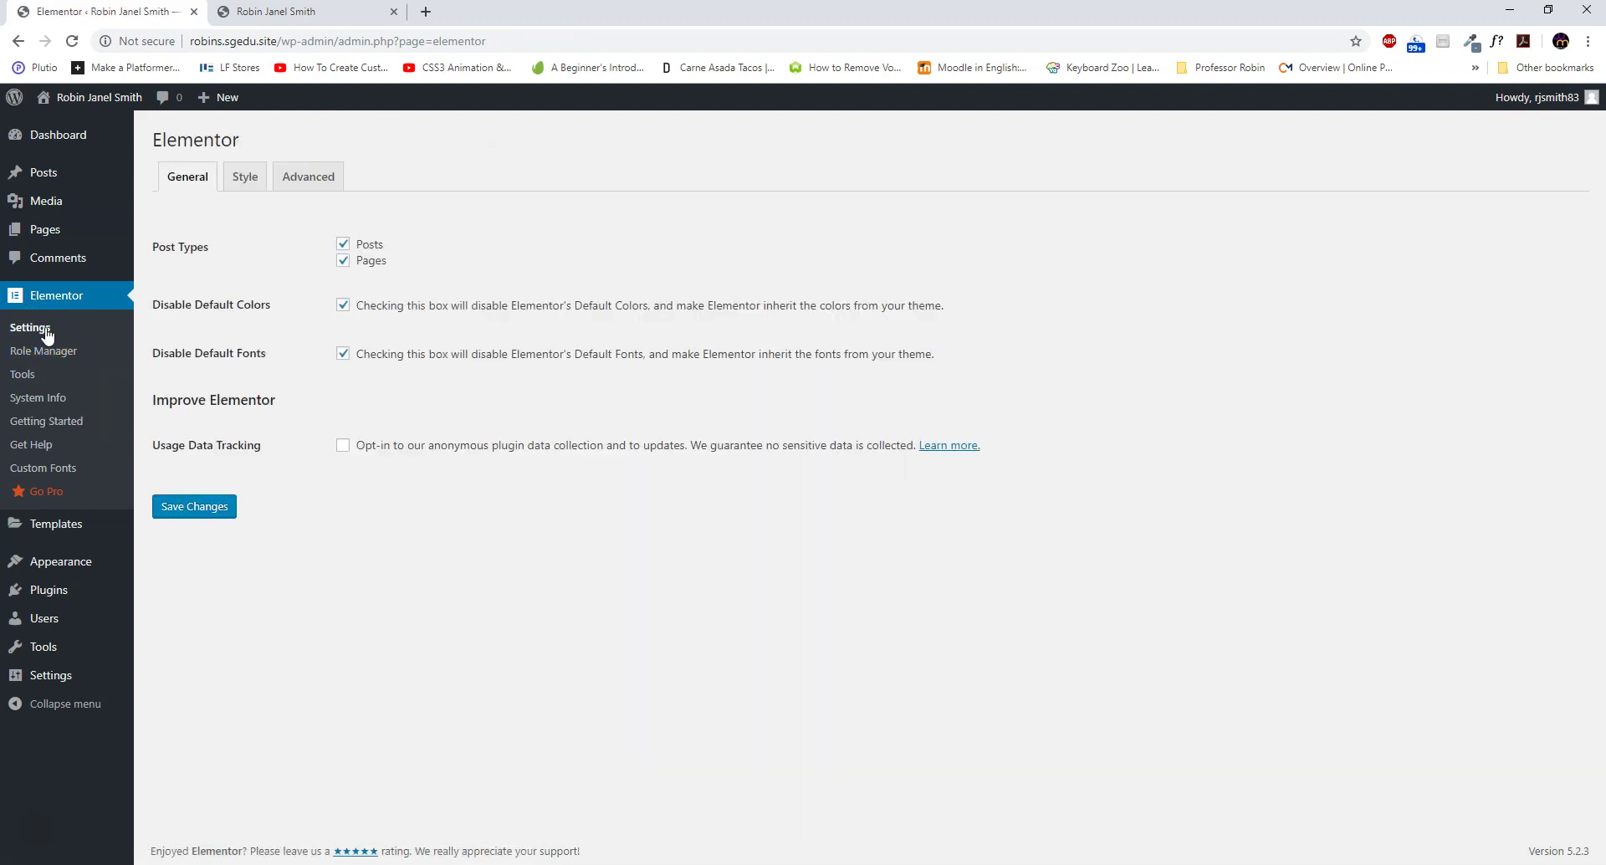
{"action": "left_click", "coordinate": [31, 333]}
{"action": "left_click", "coordinate": [187, 620]}
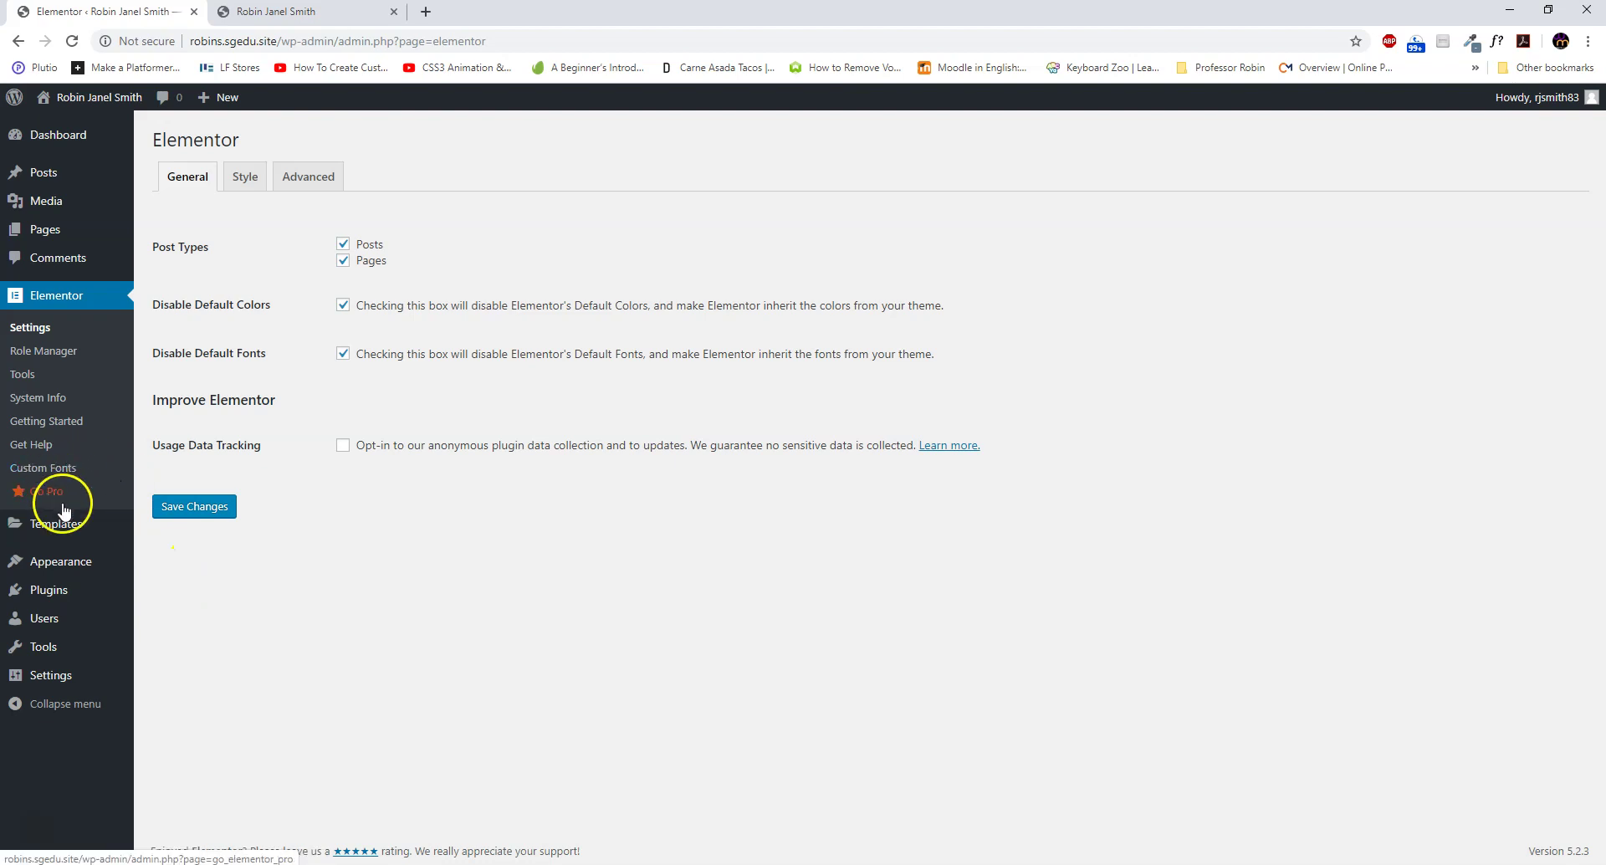
Go to Users > All Users, showing the single Administrator account.
{"action": "mouse_move", "coordinate": [98, 567]}
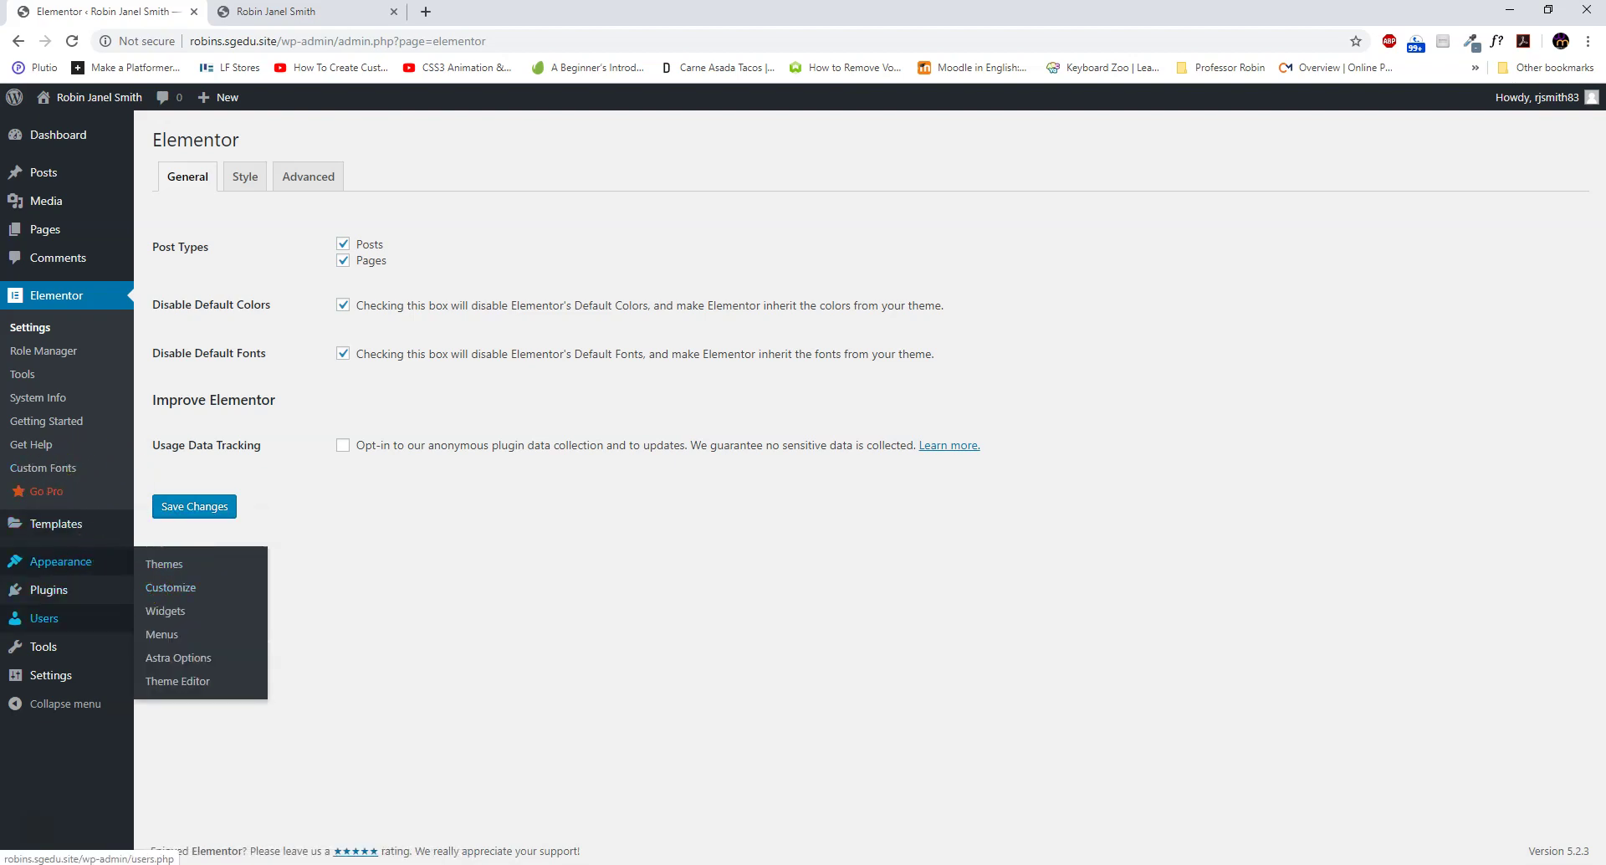
{"action": "left_click", "coordinate": [42, 627]}
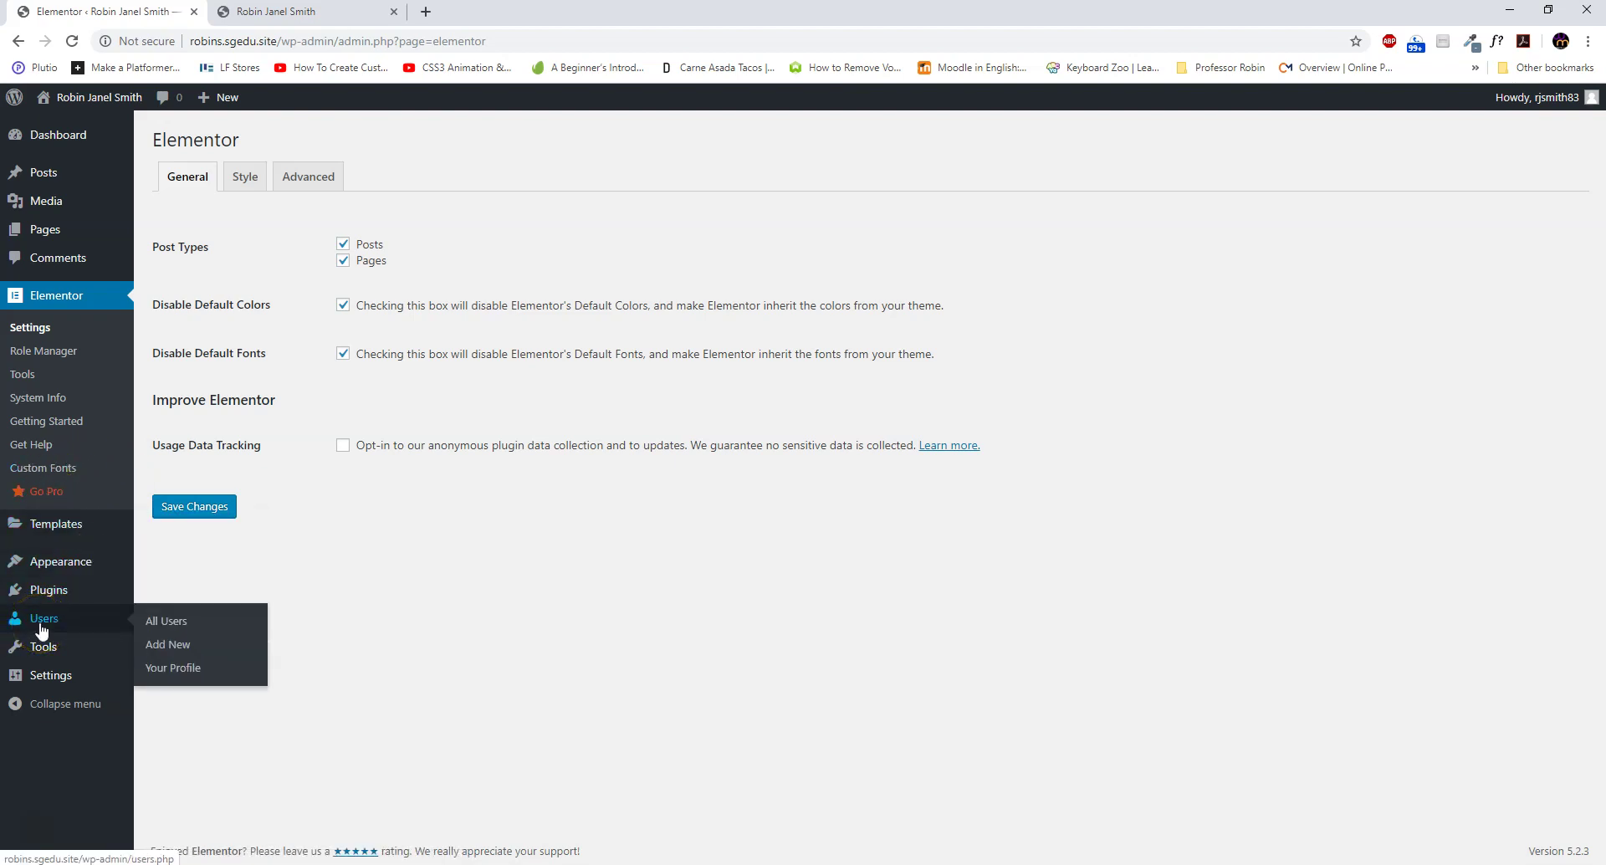
{"action": "left_click", "coordinate": [42, 627]}
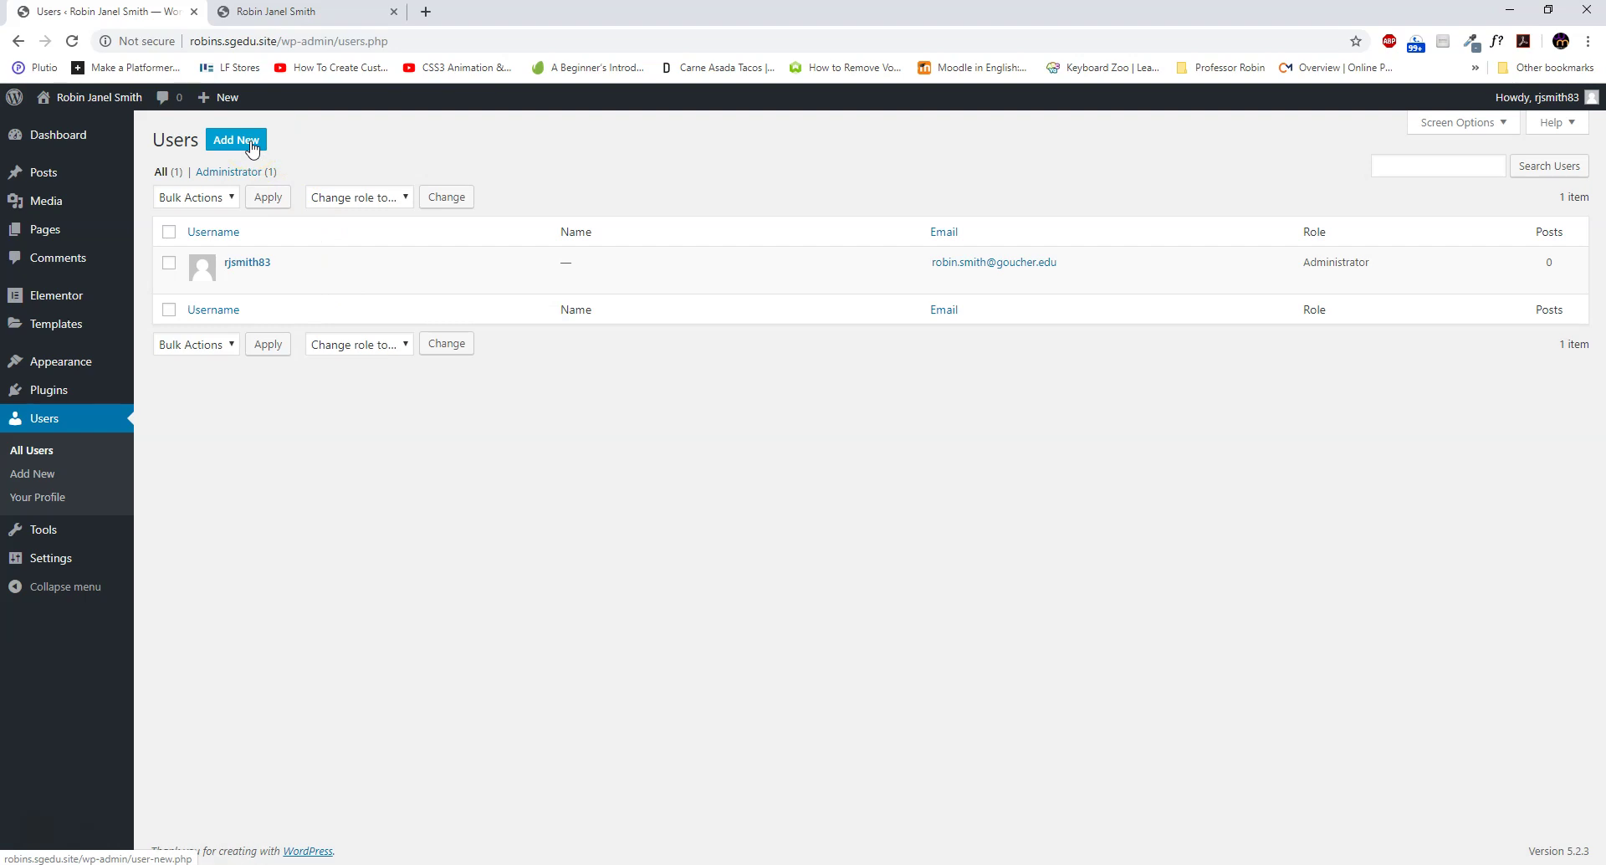
{"action": "left_click", "coordinate": [252, 148]}
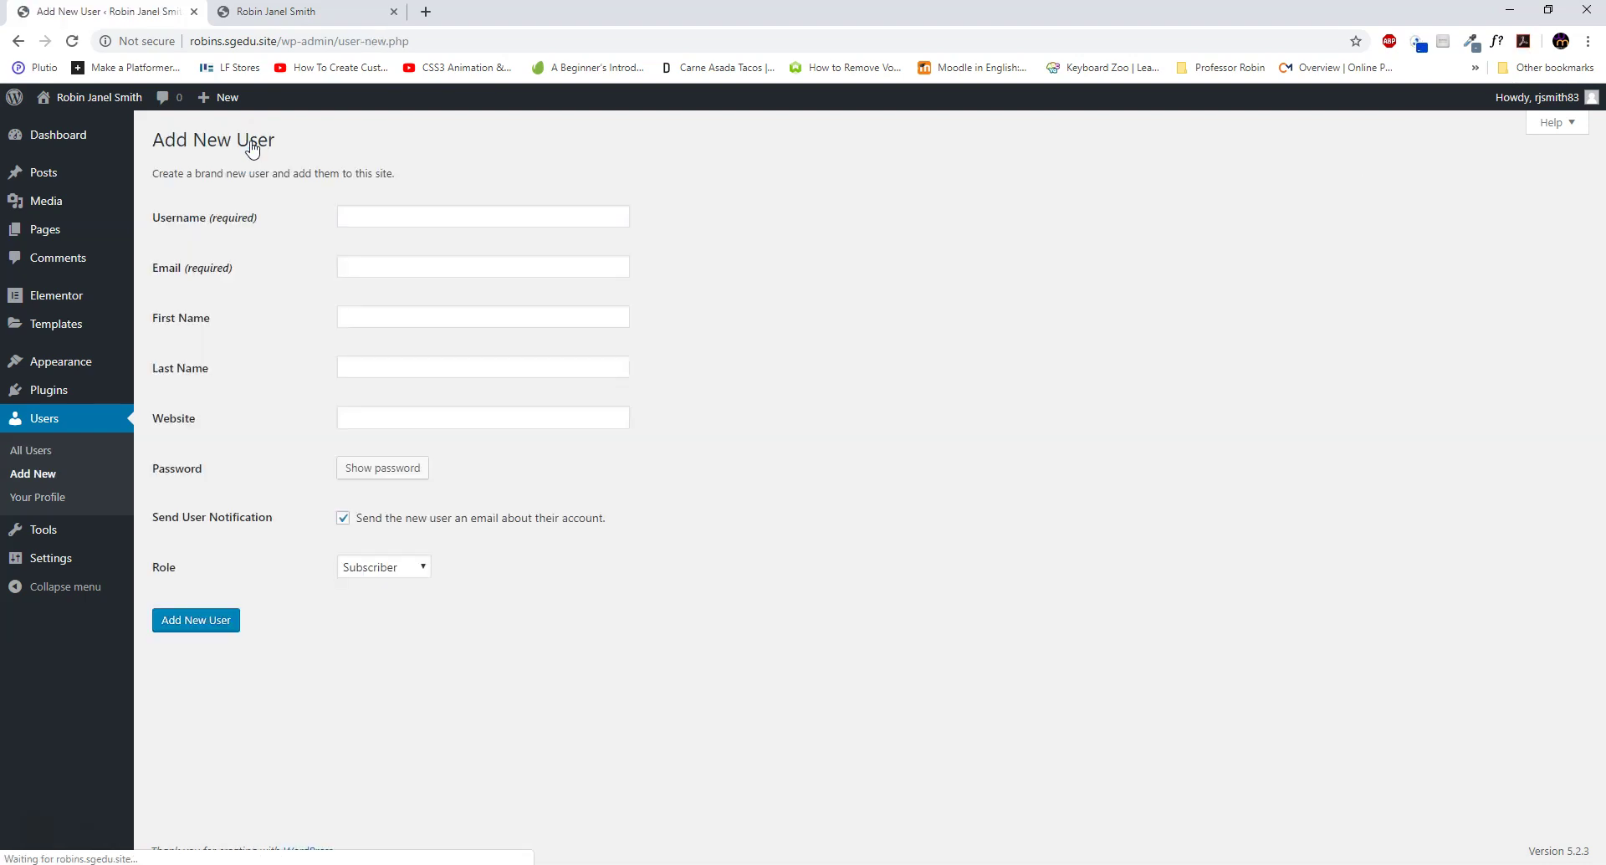
{"action": "left_click", "coordinate": [353, 220]}
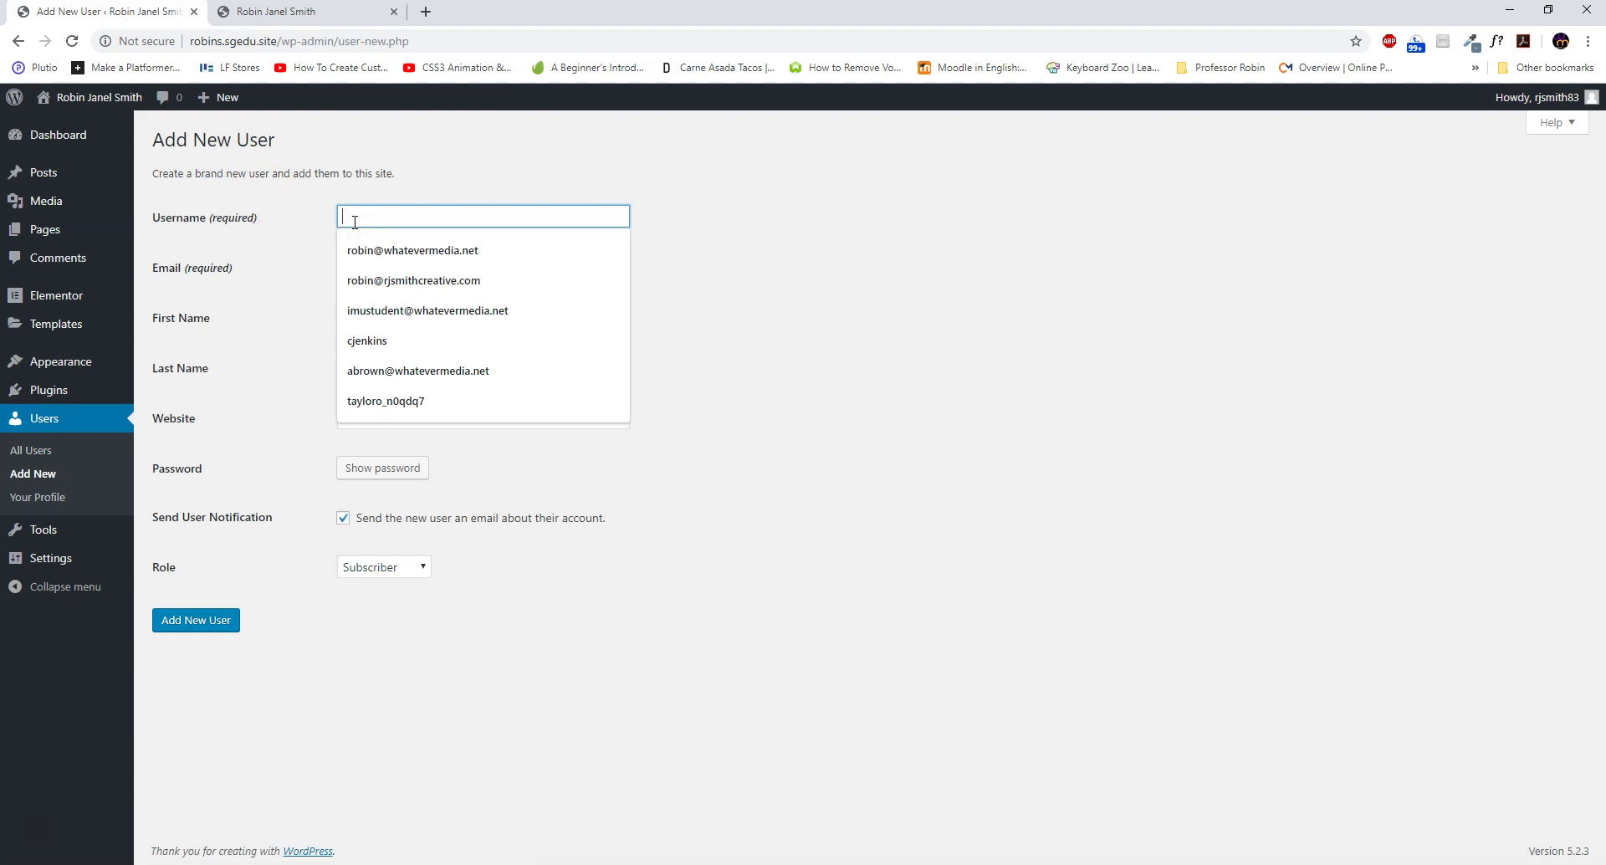
{"action": "key", "text": "Tab"}
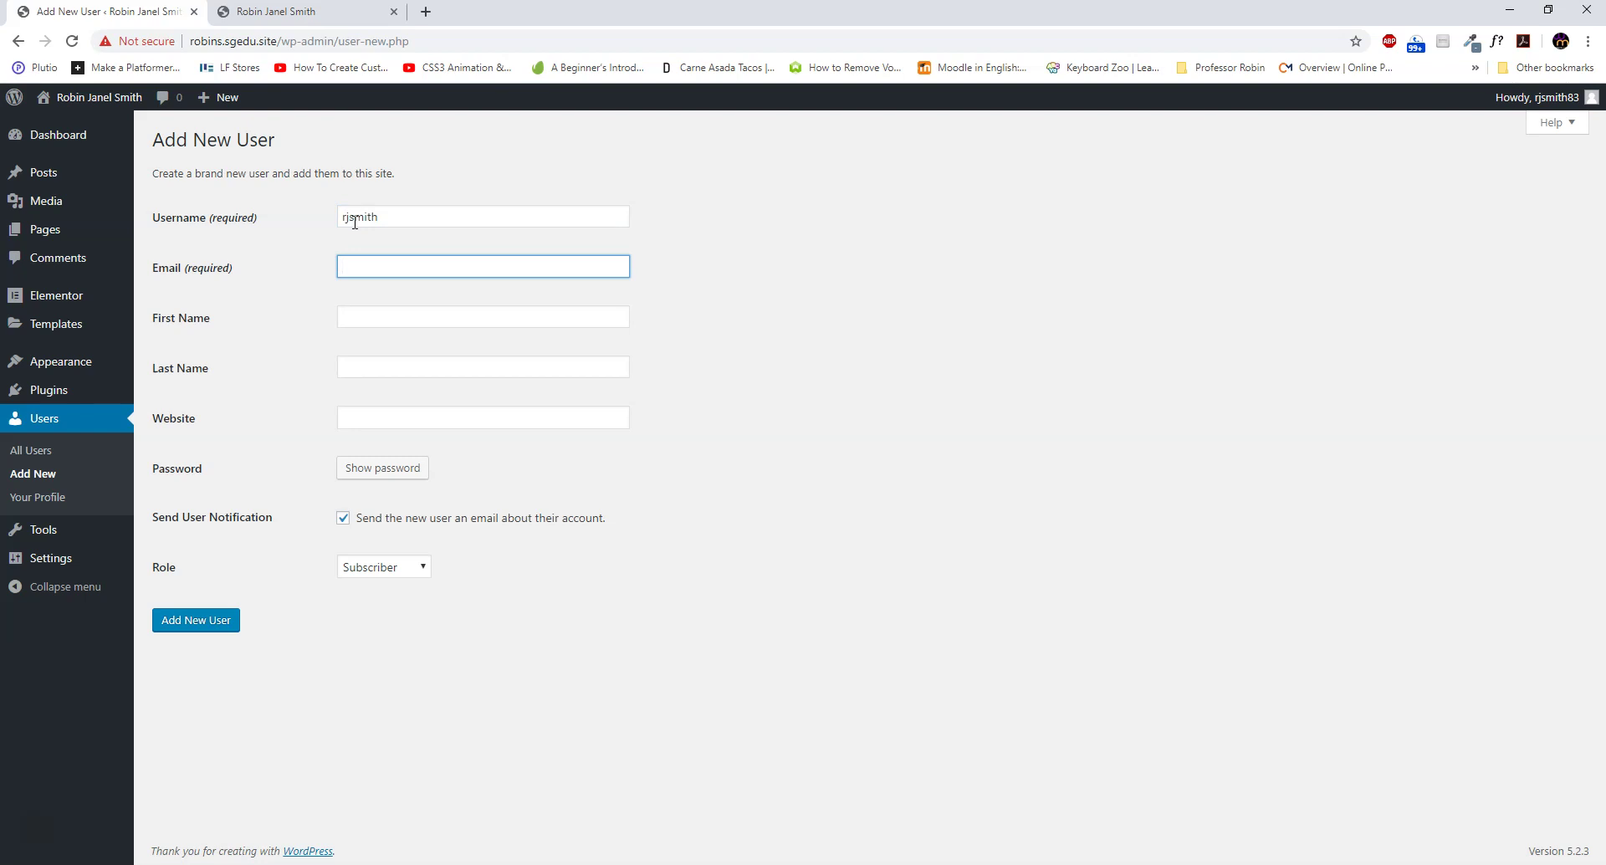
{"action": "type", "text": "robin,"}
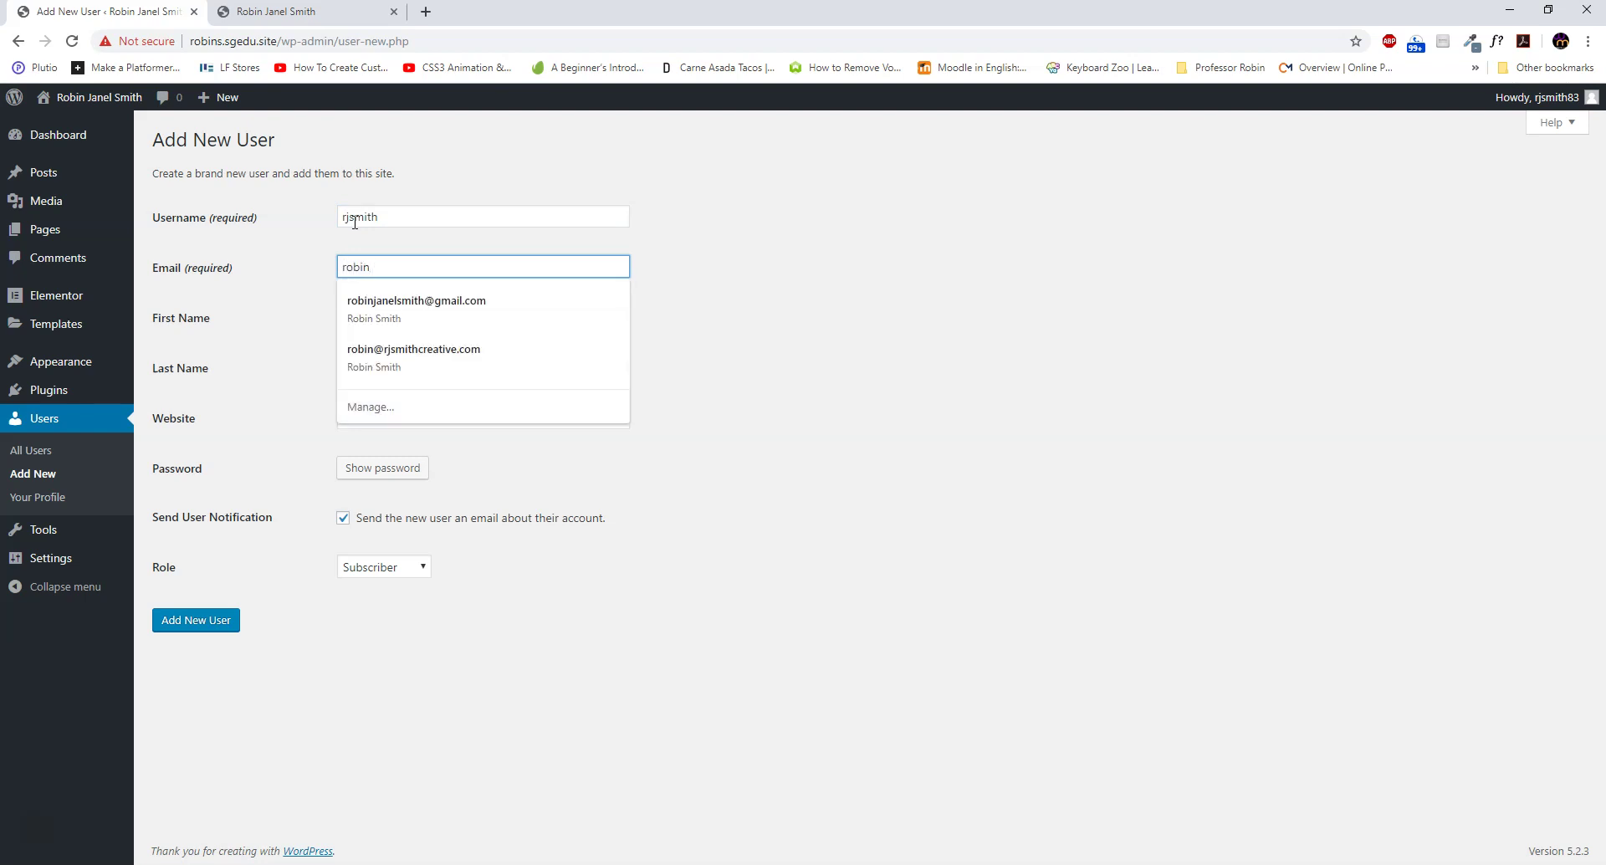
{"action": "left_click", "coordinate": [47, 453]}
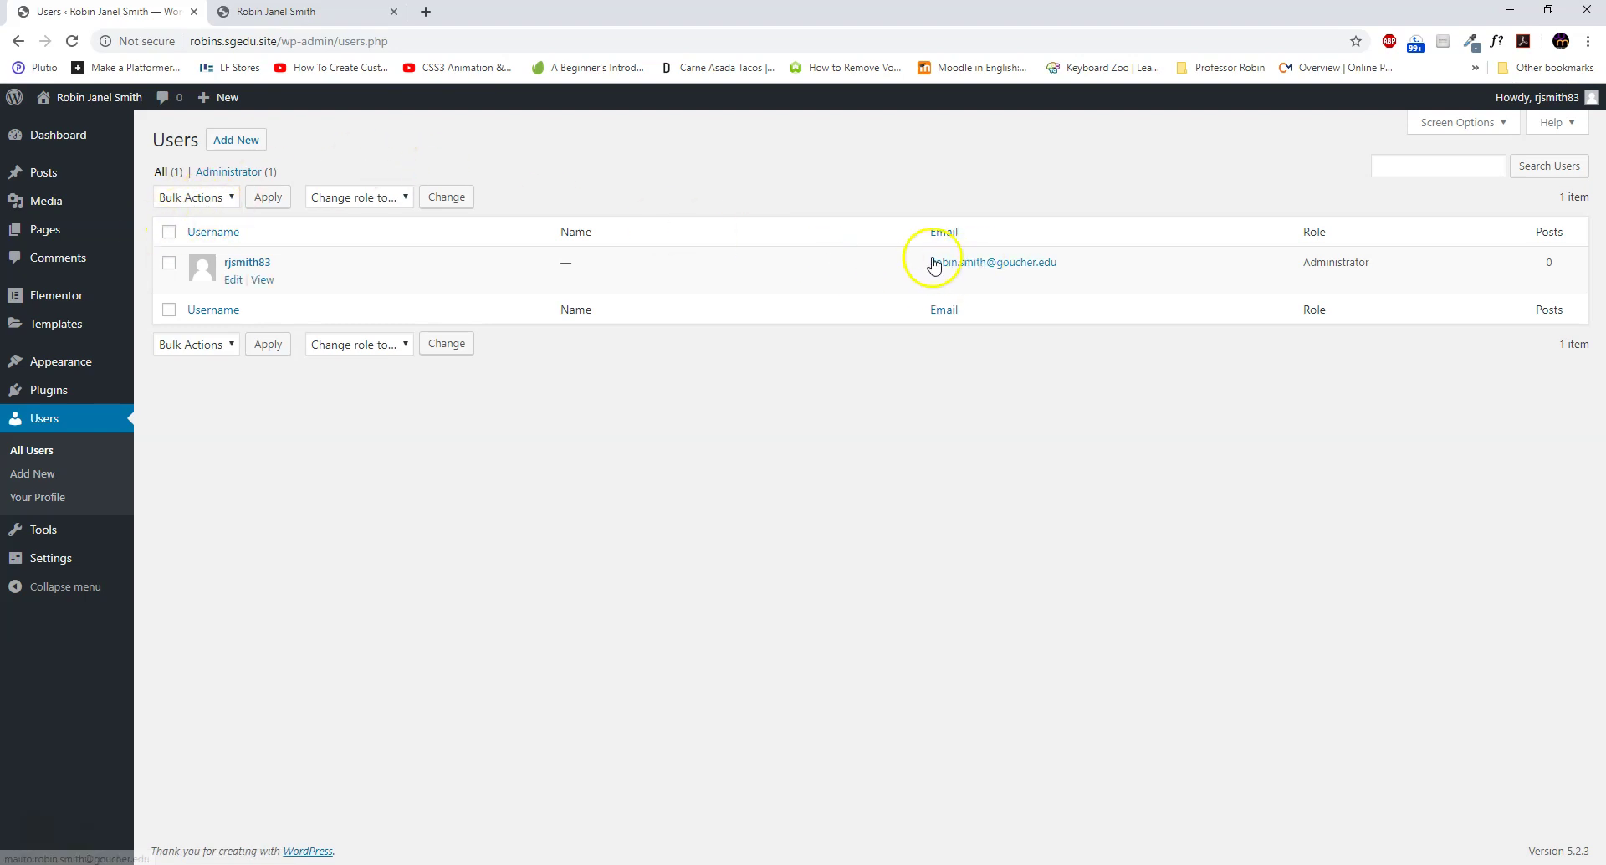
Start a new user and enter the username, e-mail address, and corrected first and last name.
{"action": "left_click", "coordinate": [236, 144]}
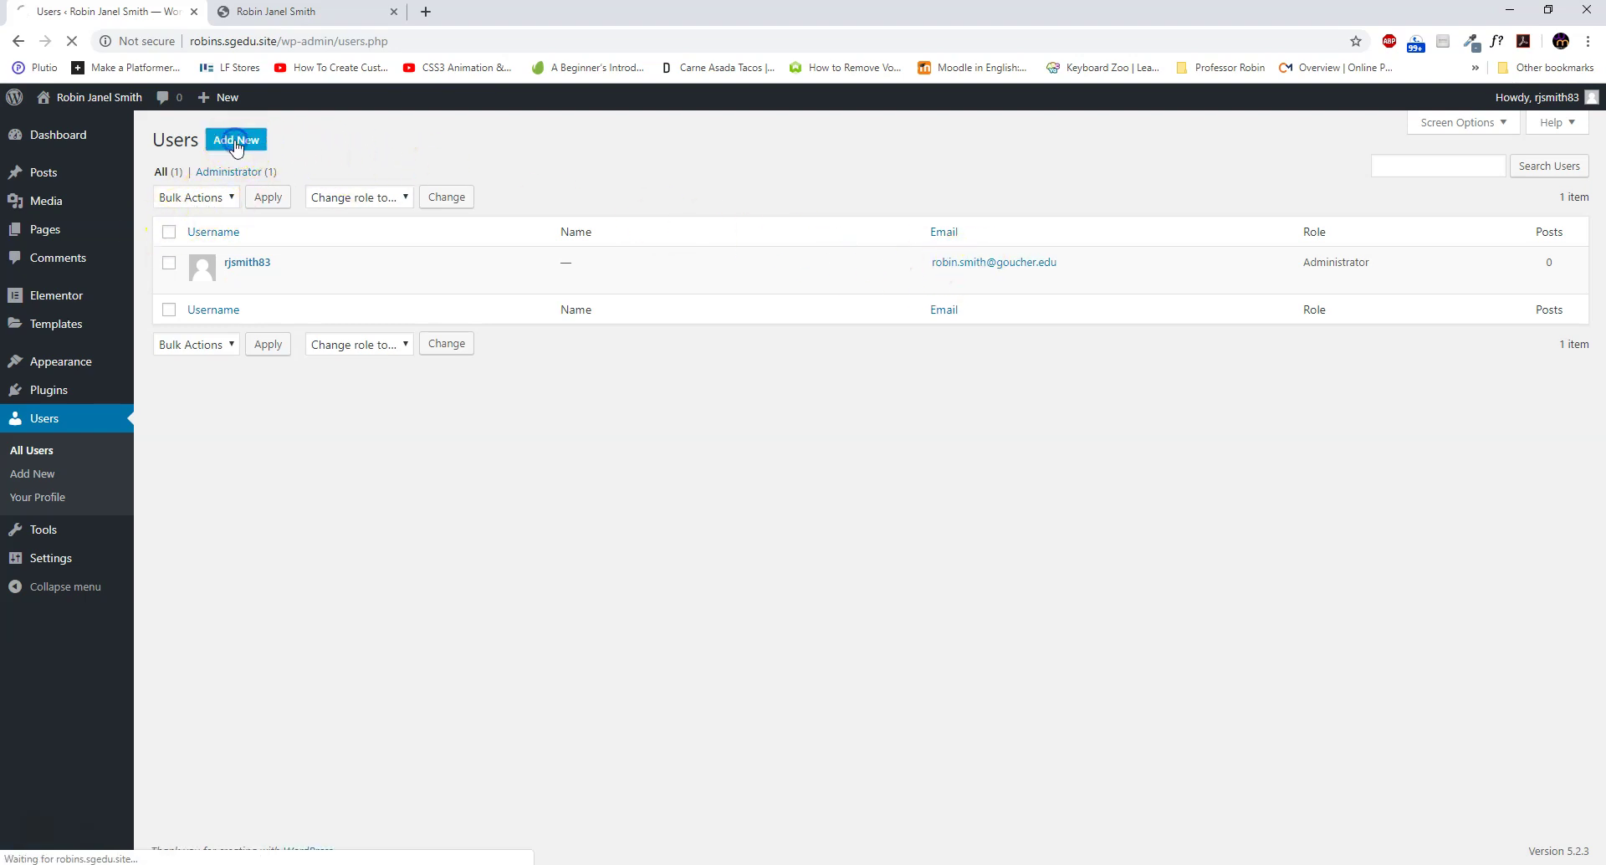
{"action": "left_click", "coordinate": [406, 219]}
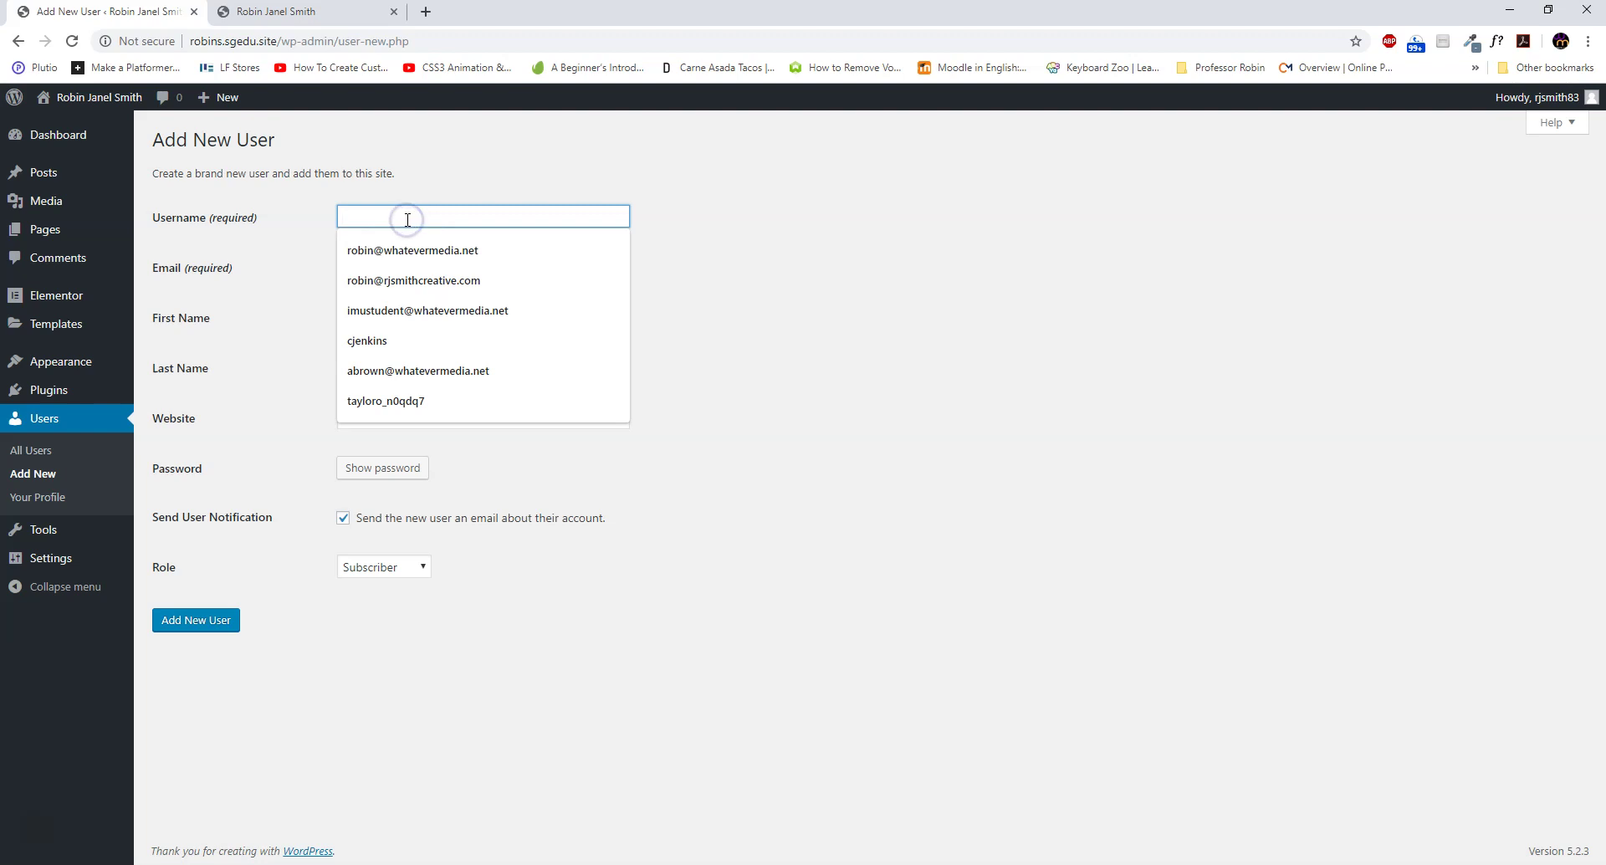
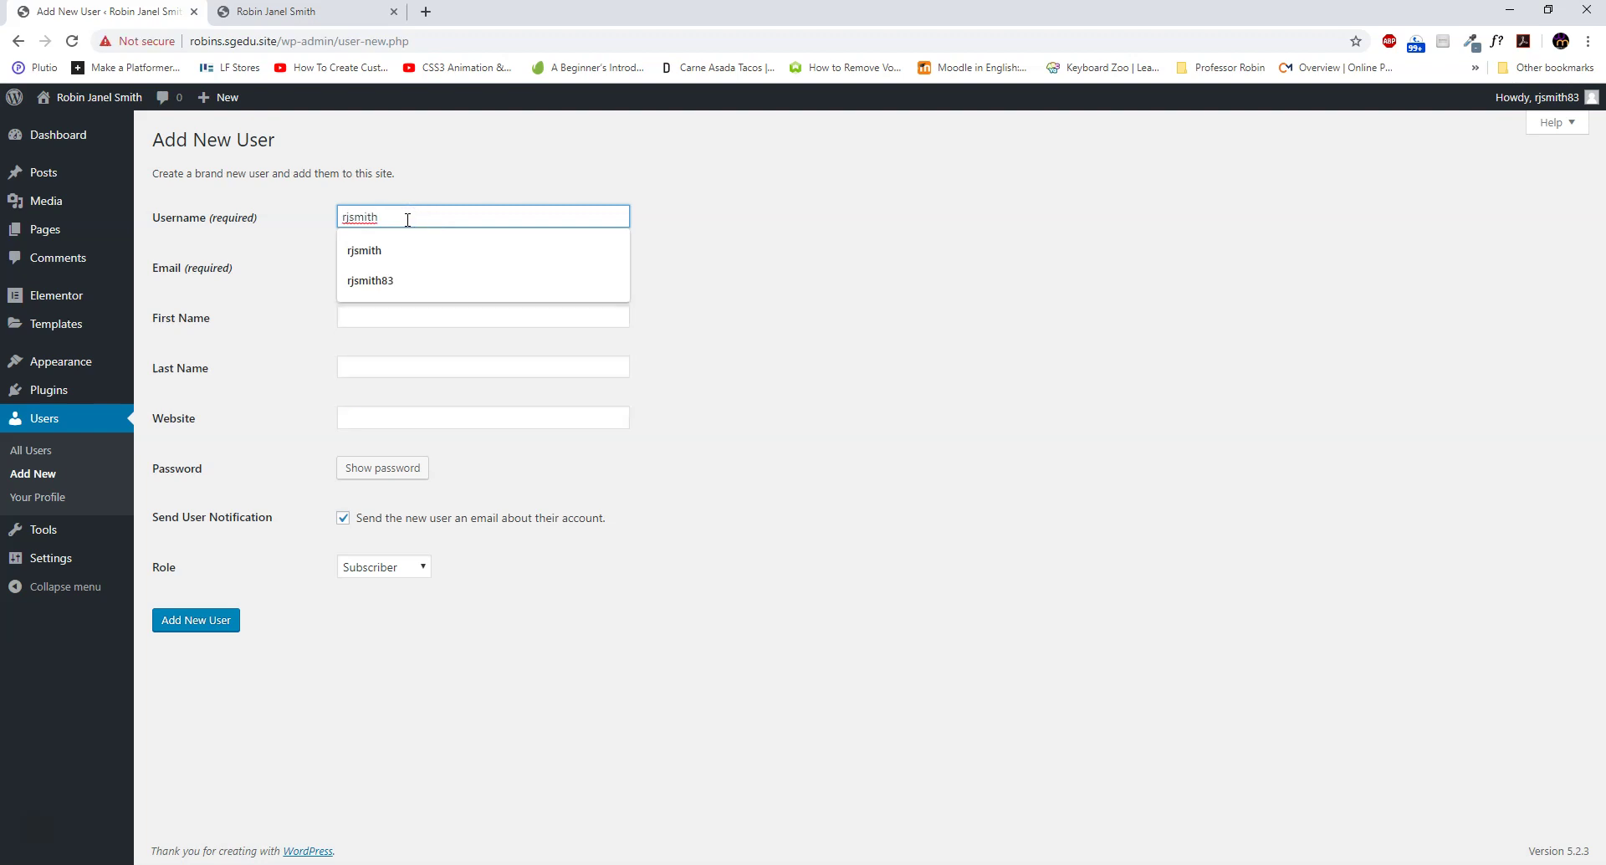
{"action": "key", "text": "Tab"}
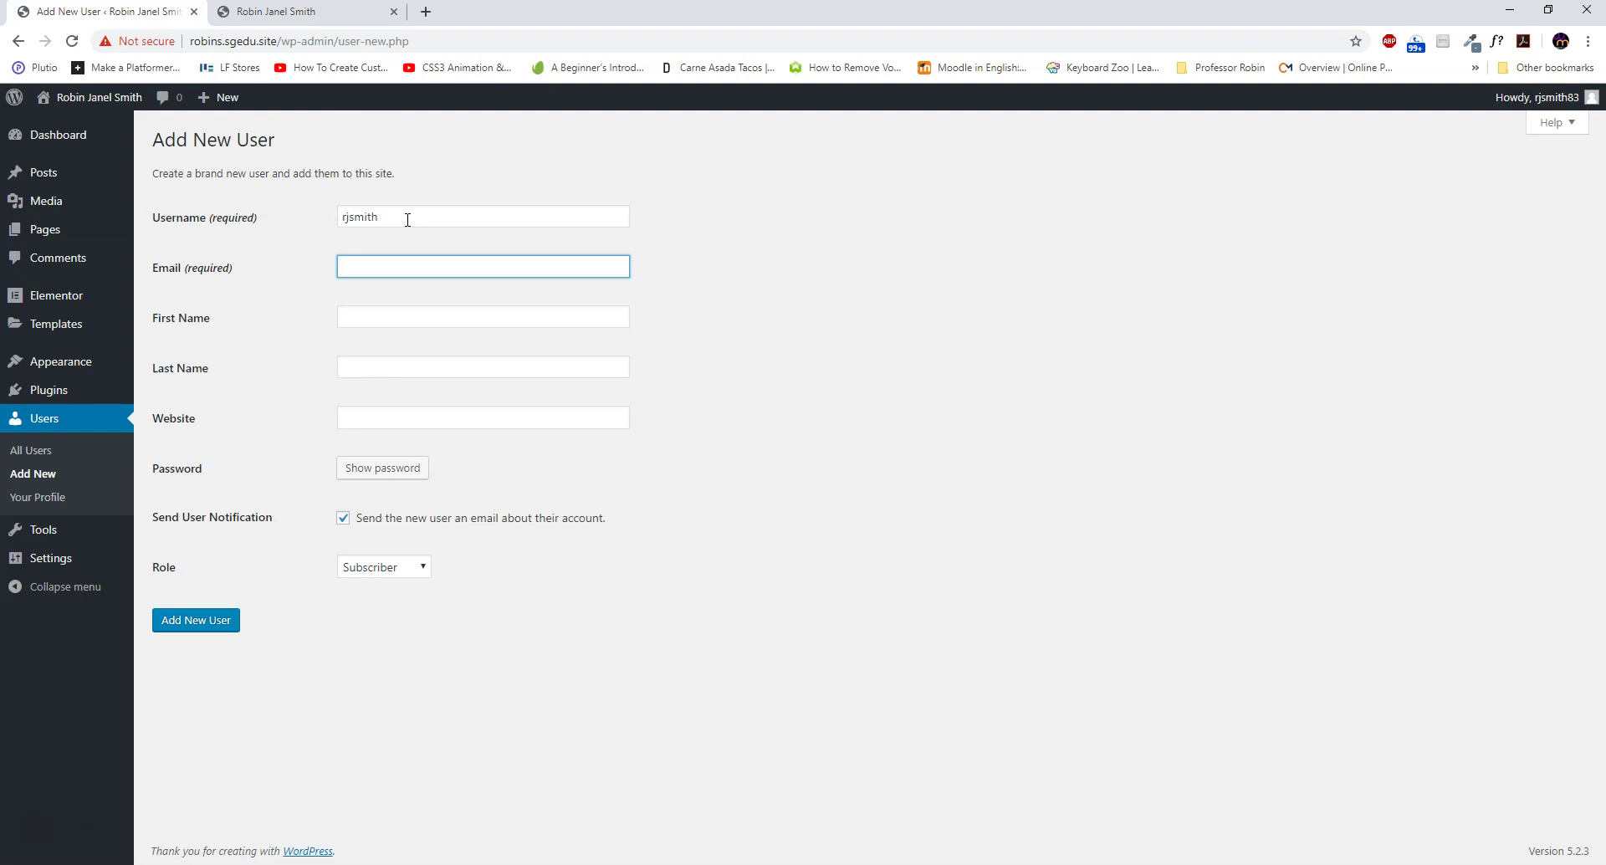
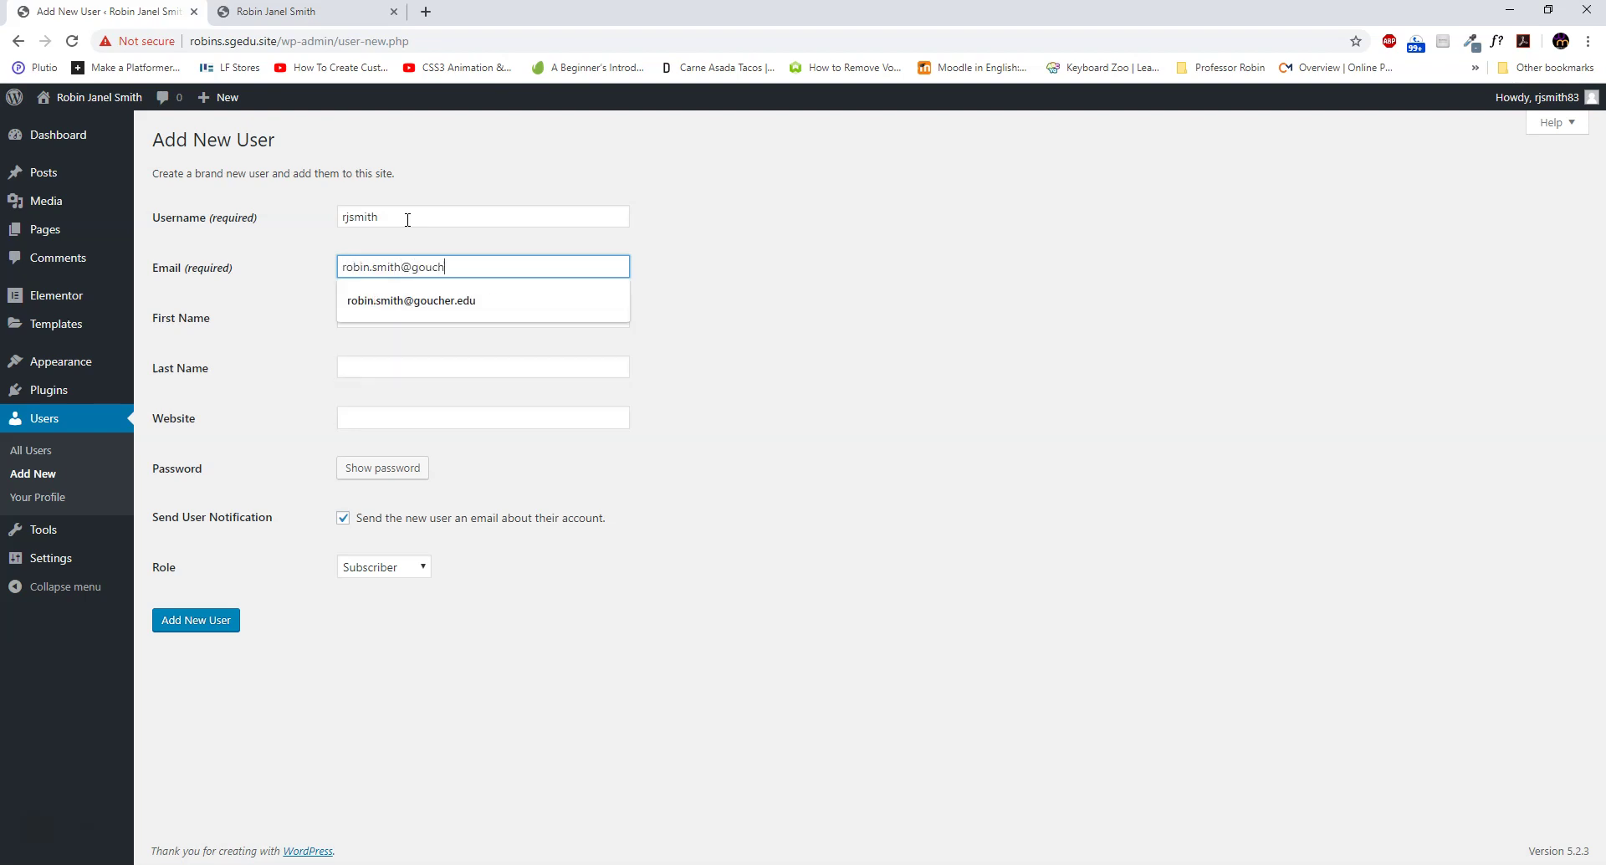
{"action": "key", "text": "Tab"}
{"action": "type", "text": "Robn"}
{"action": "key", "text": "Tab"}
{"action": "key", "text": "shift+Tab"}
{"action": "key", "text": "Tab"}
{"action": "key", "text": "Tab"}
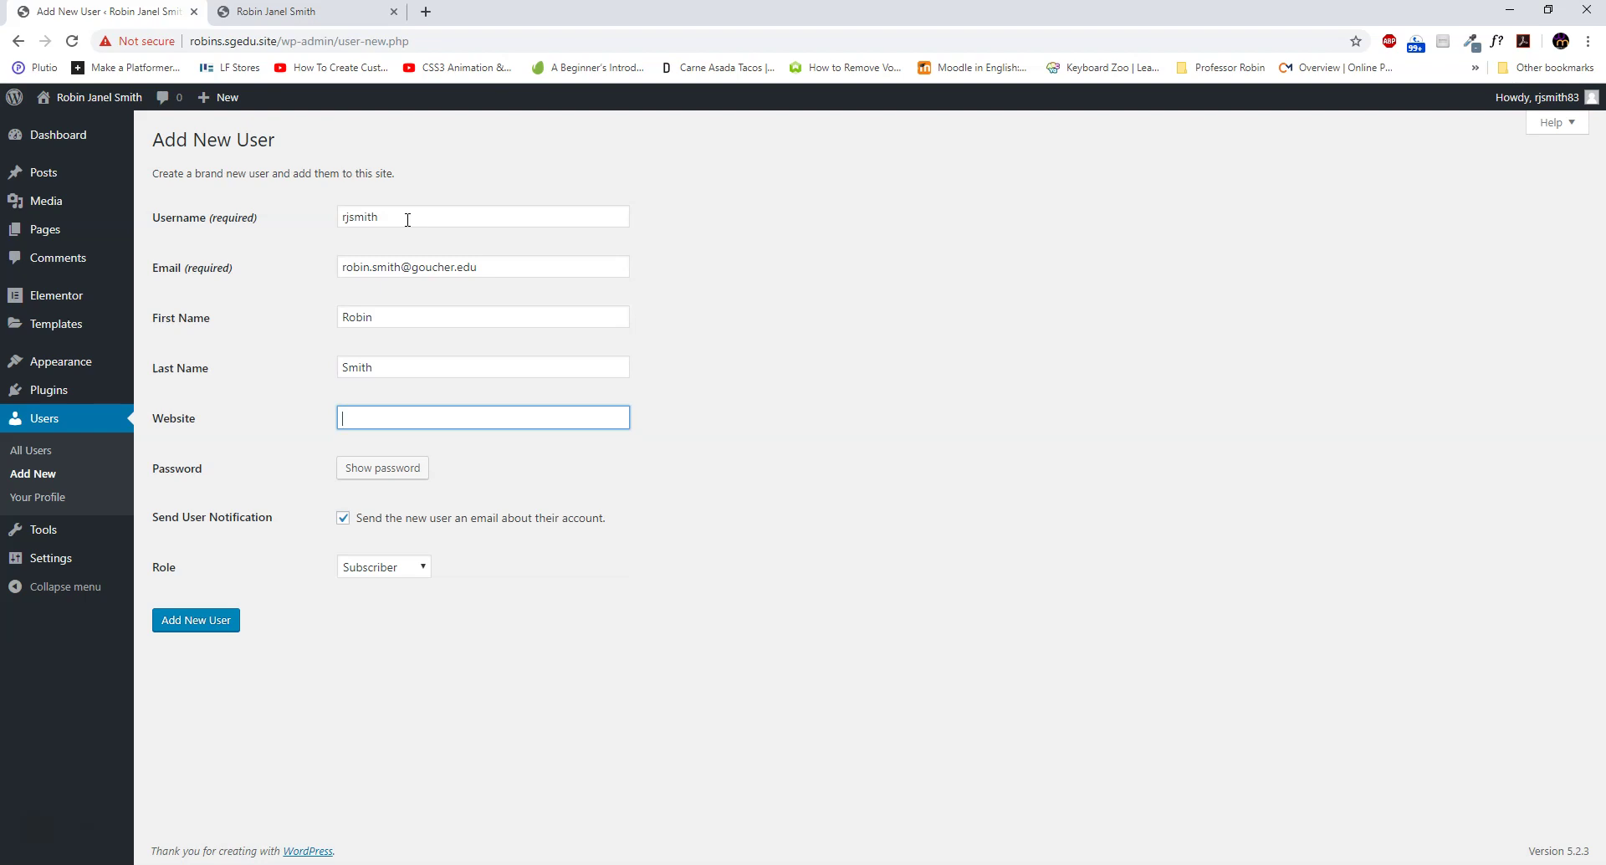
Replace the generated password with a custom one, choose the Administrator role, and submit.
{"action": "left_click", "coordinate": [359, 470]}
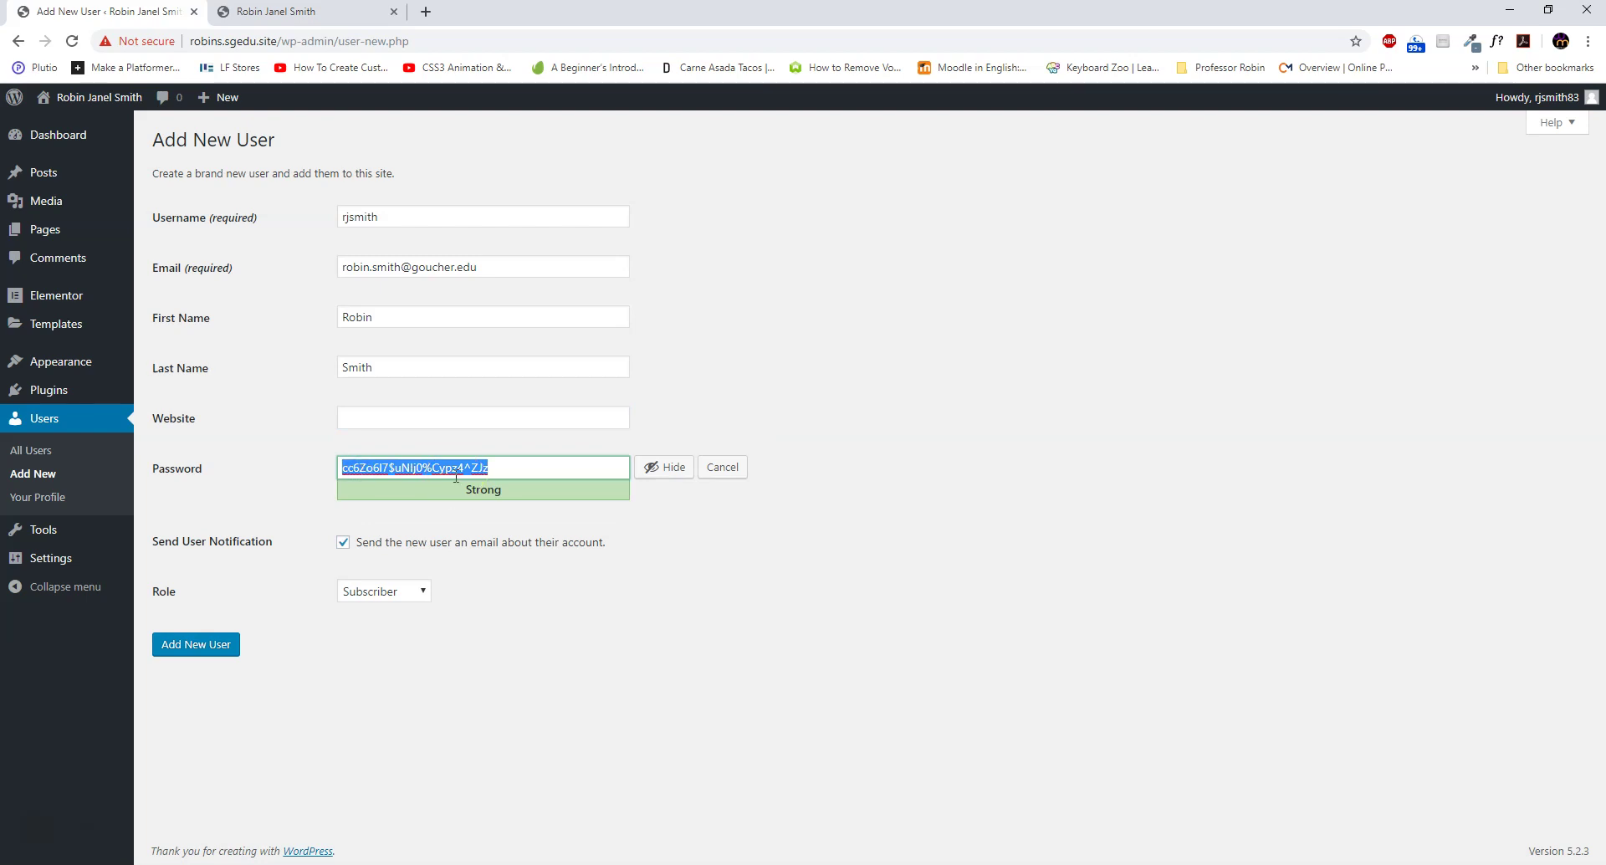
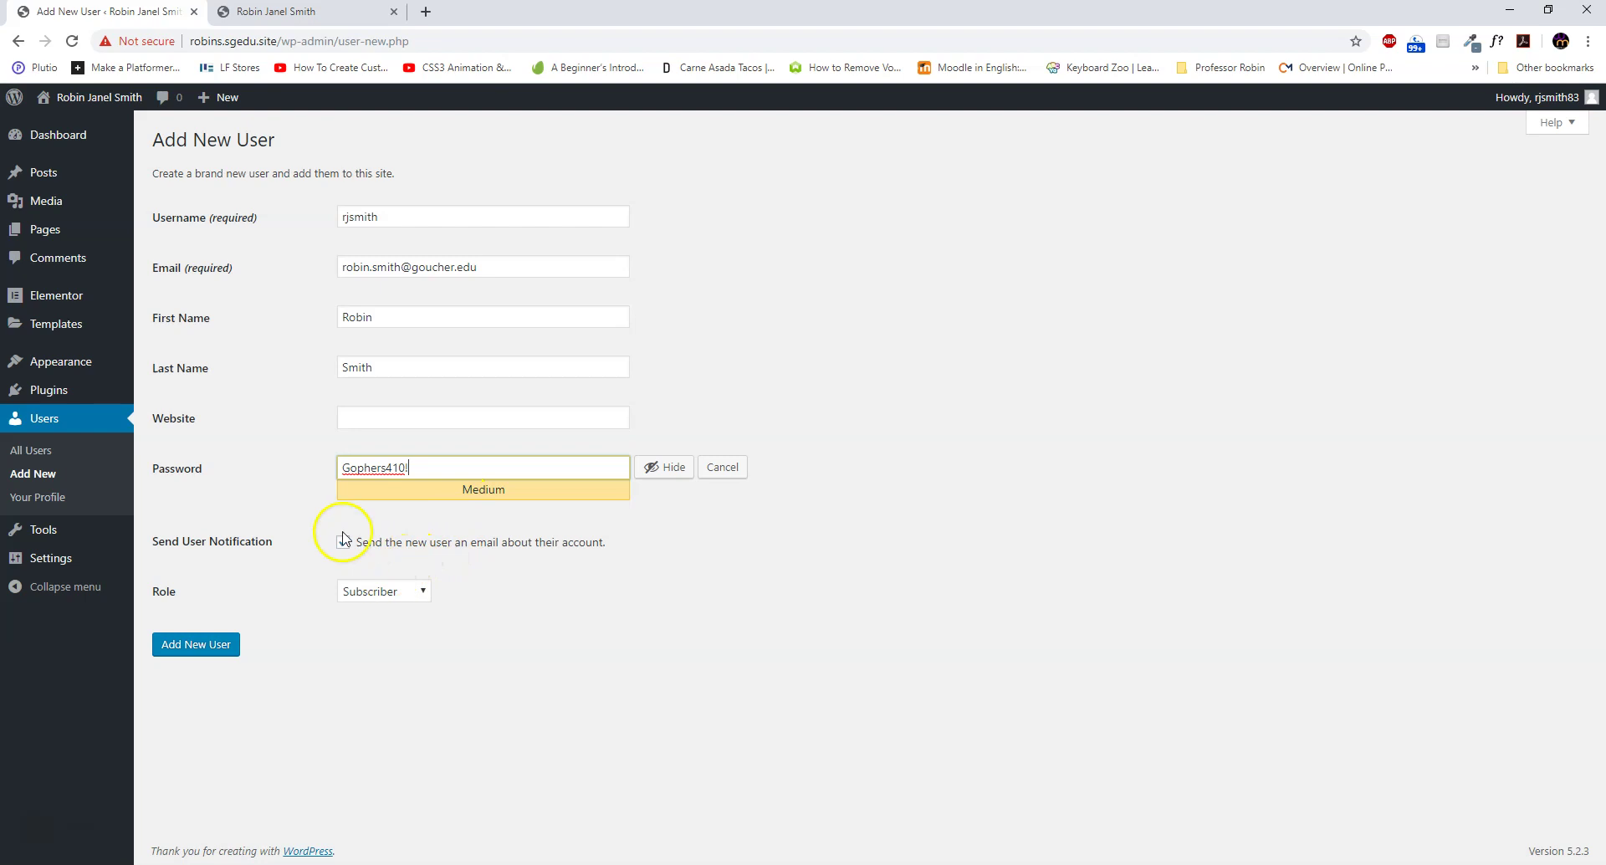
{"action": "left_click", "coordinate": [378, 596]}
{"action": "left_click", "coordinate": [406, 678]}
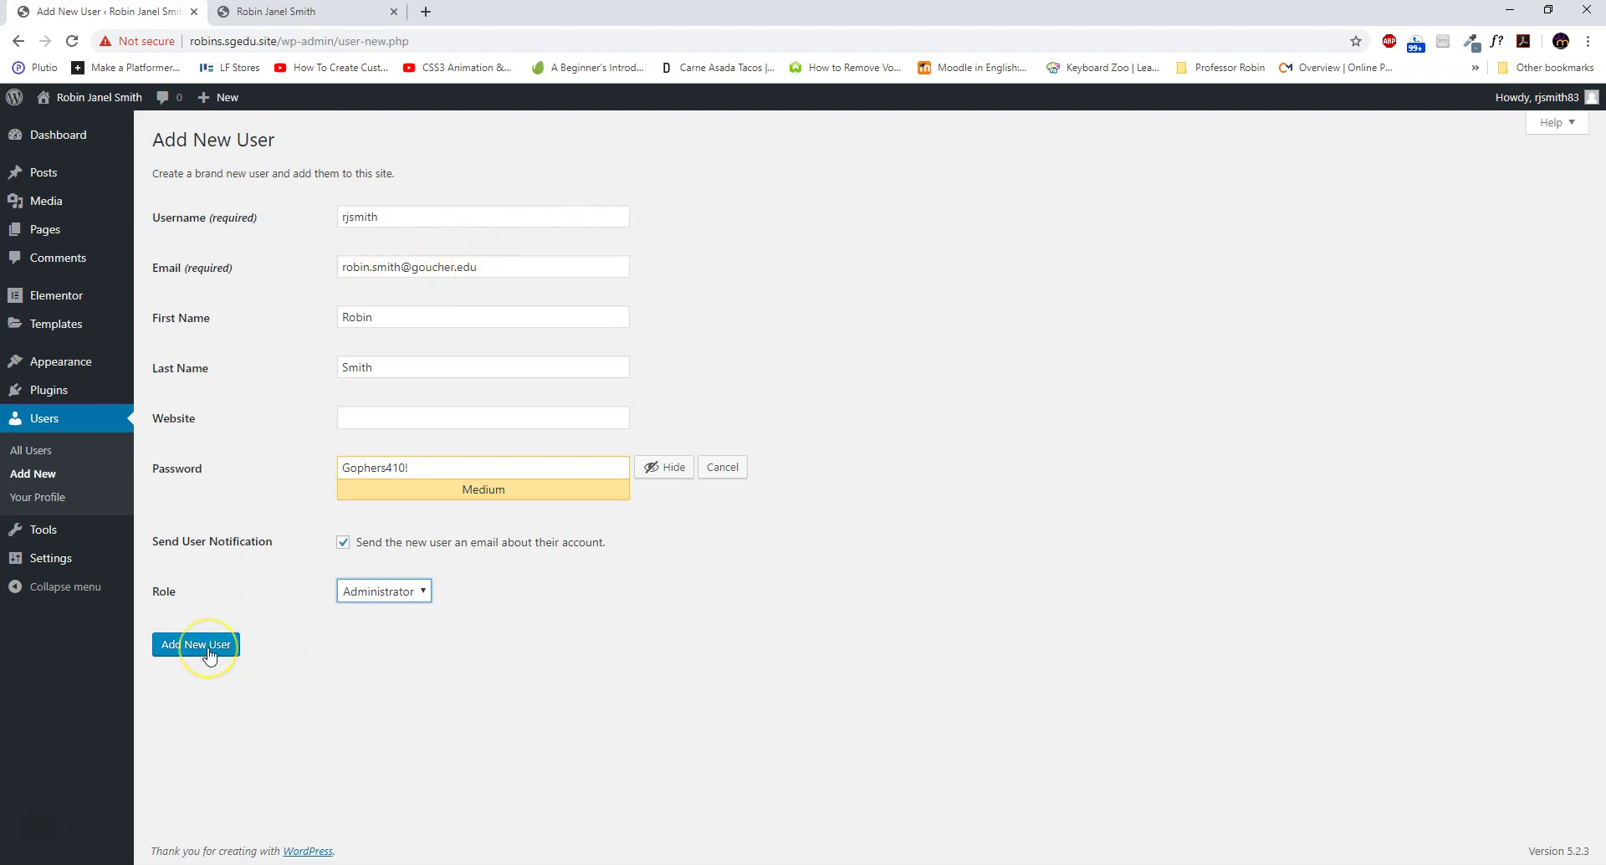
{"action": "left_click", "coordinate": [177, 660]}
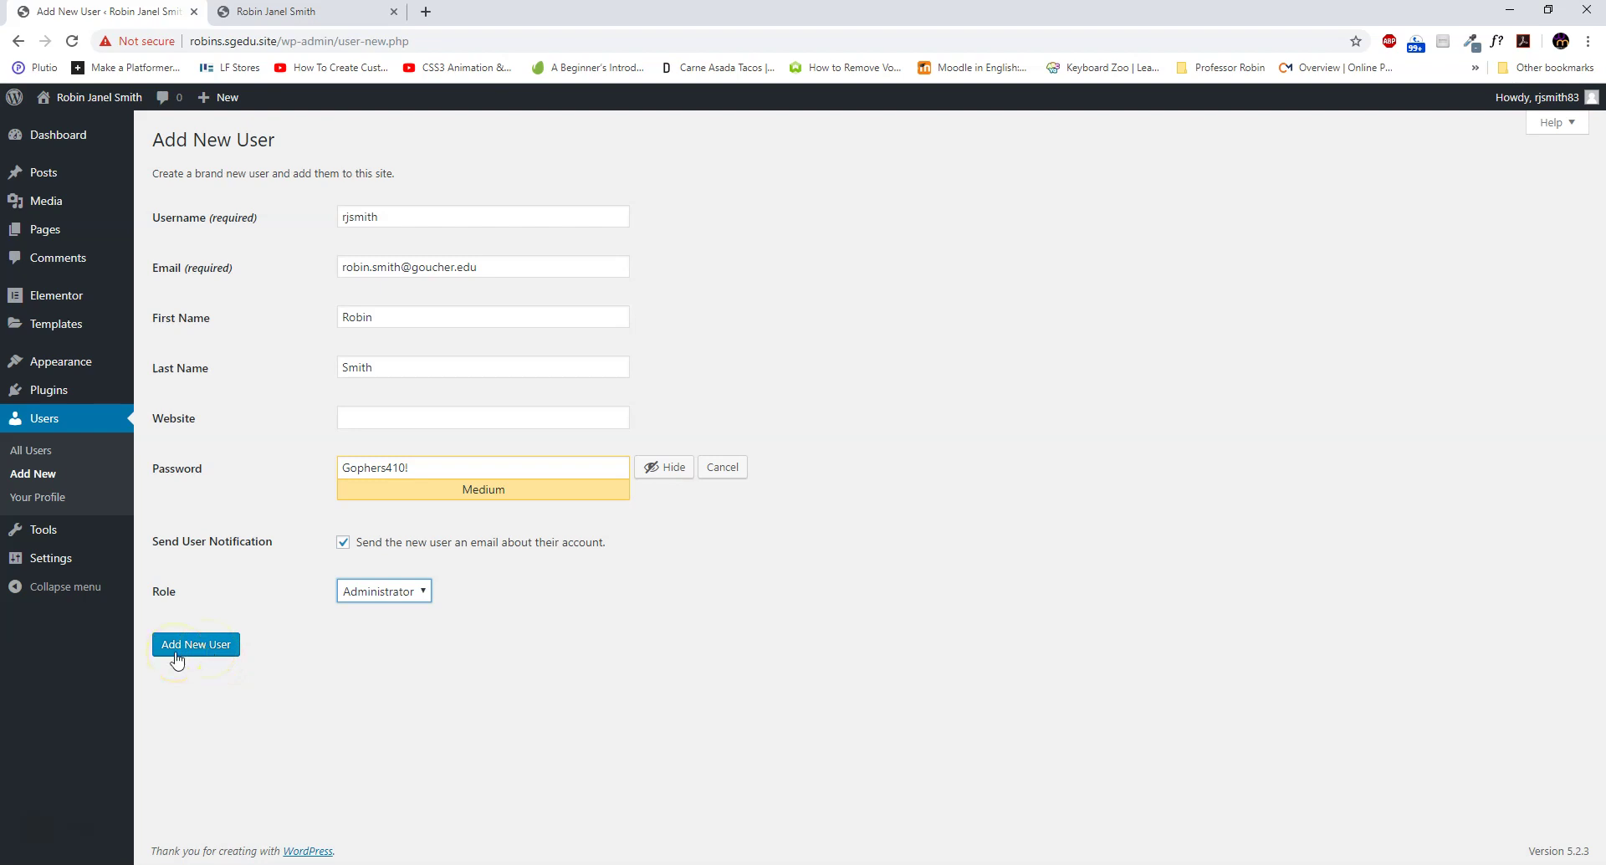